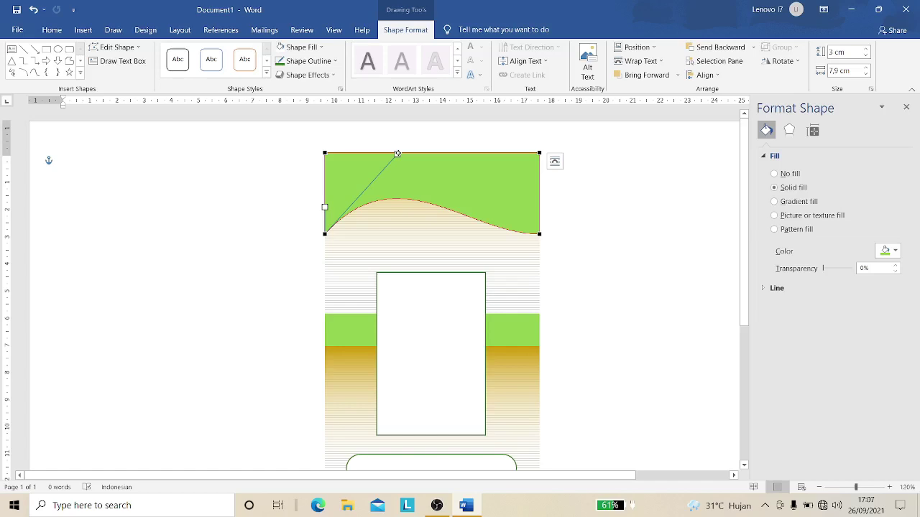
- Bend the green header's wavy lower edge by dragging the bottom-right vertex's tangent handle upward
left_click(539, 233)
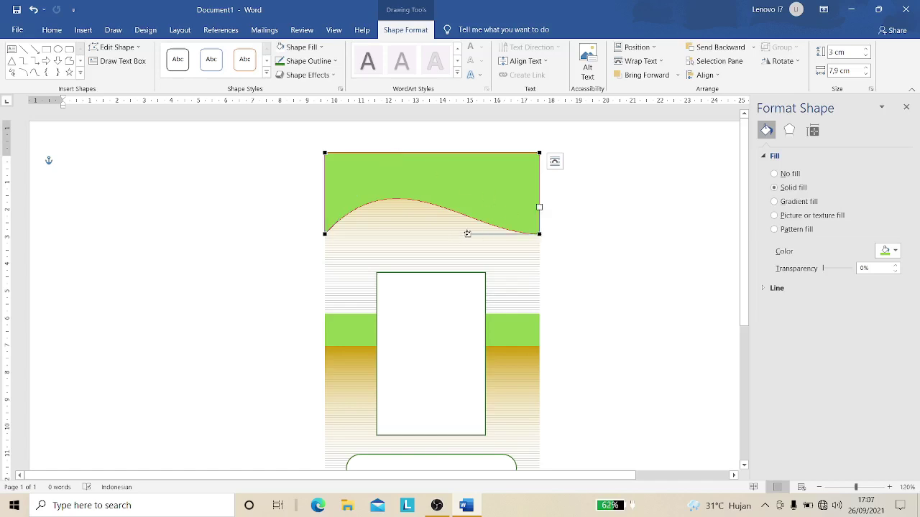
left_click_drag(468, 234, 467, 152)
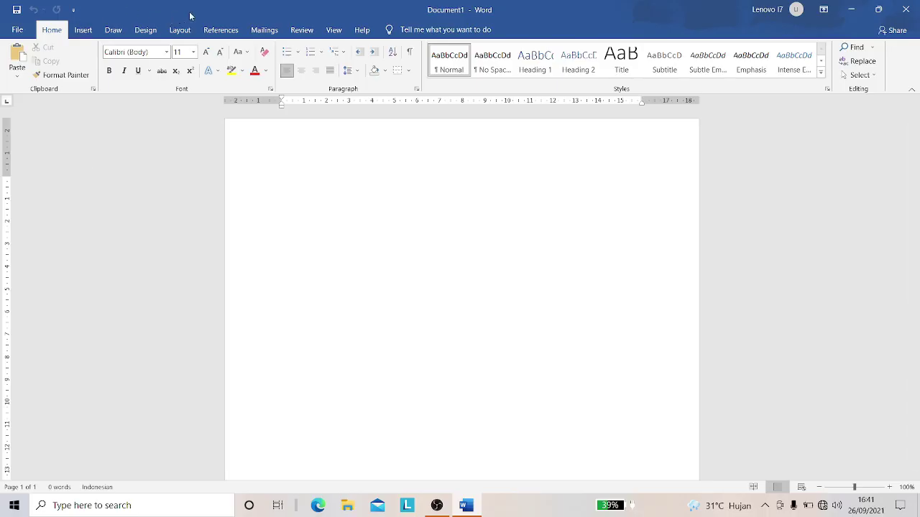
- Make the blank page A4 in landscape orientation with Narrow 1,27 cm margins on all sides
left_click(180, 29)
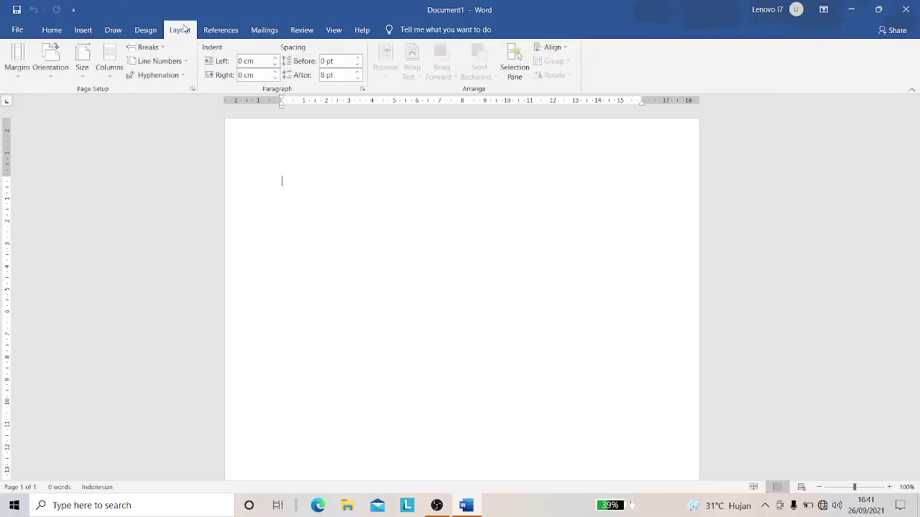
left_click(83, 72)
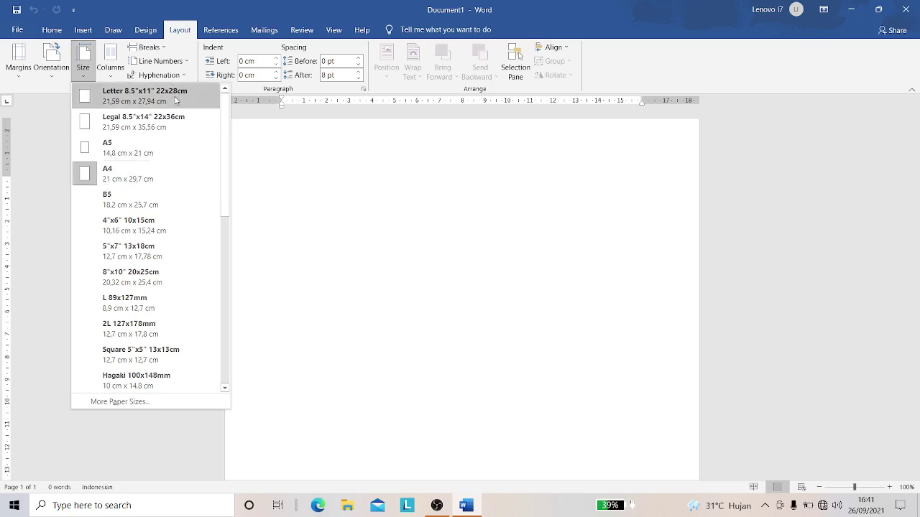
left_click(148, 182)
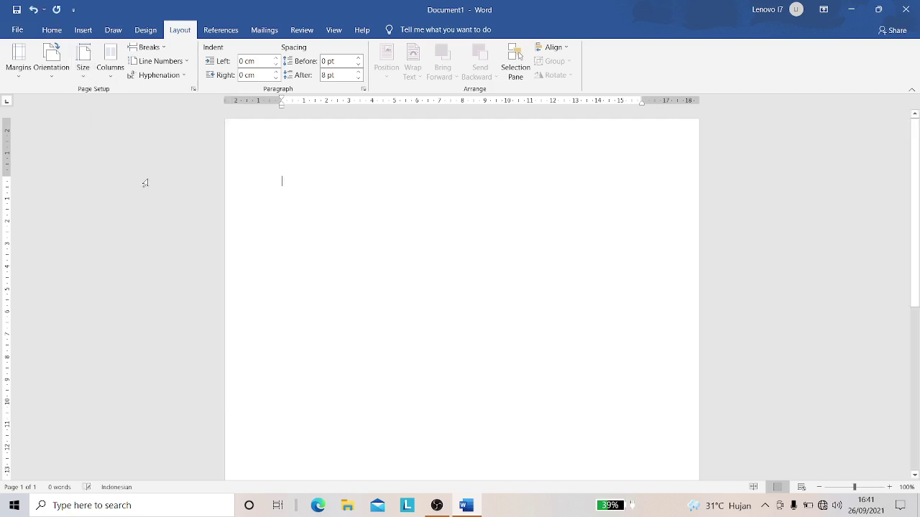
left_click(51, 78)
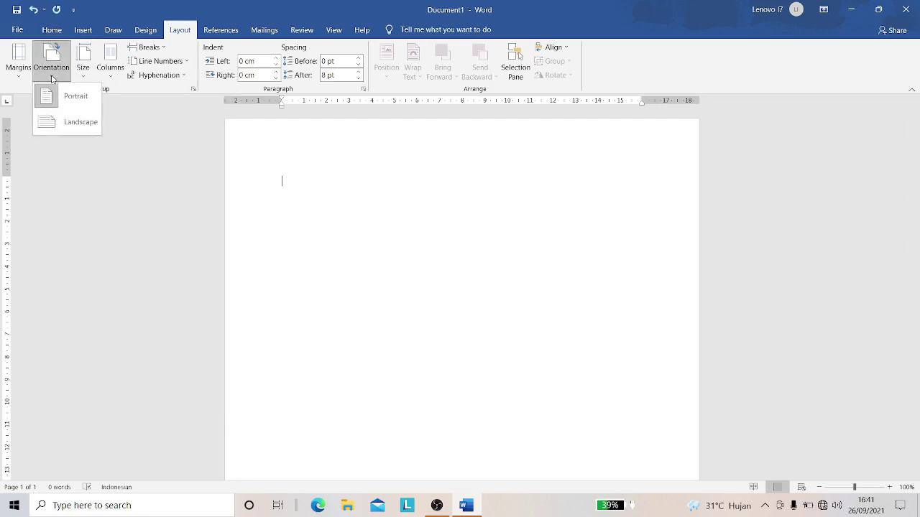
left_click(81, 122)
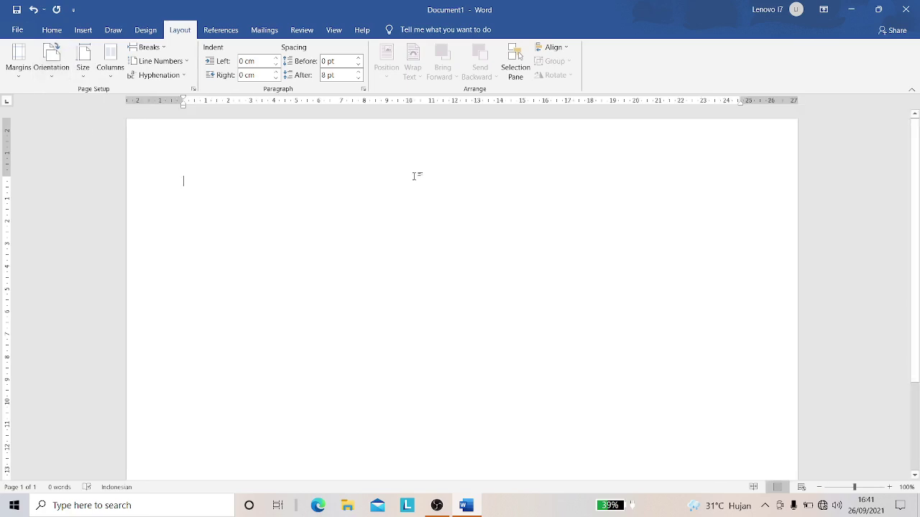
left_click(22, 75)
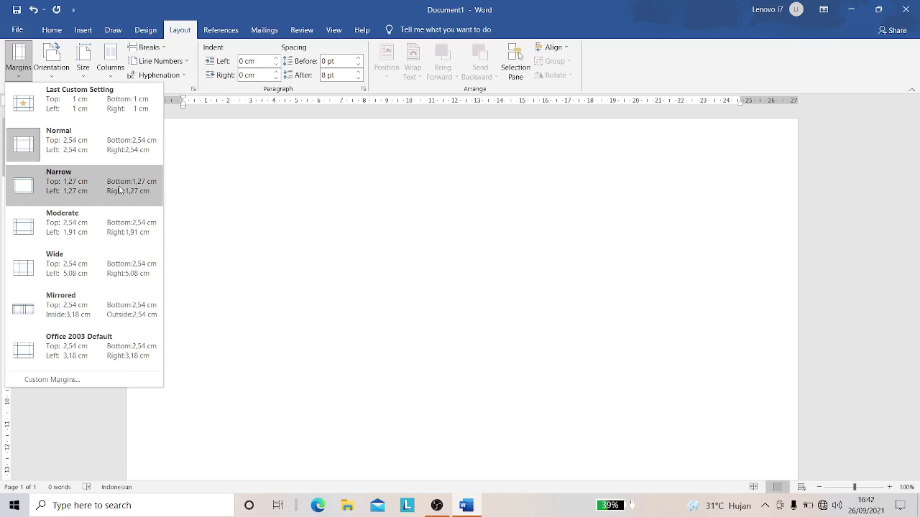
left_click(120, 190)
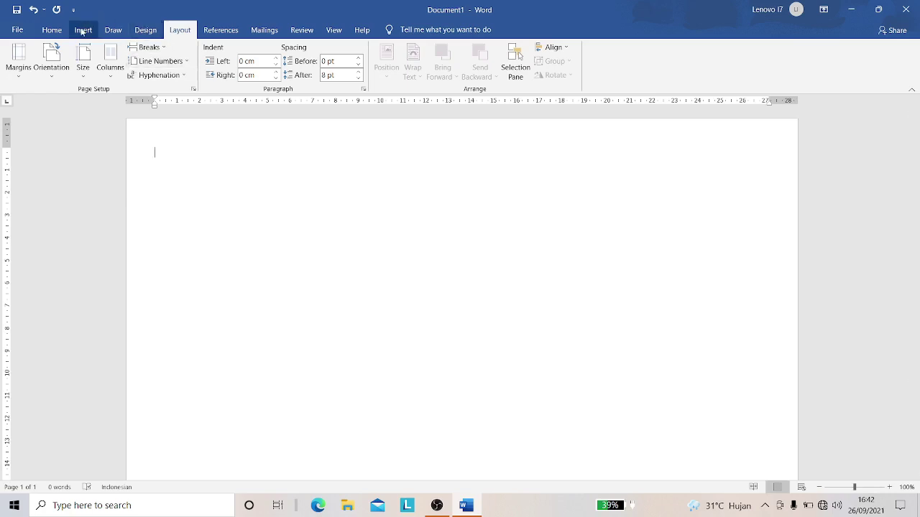
- Draw a rectangle about 9.39 cm tall by 6.75 cm wide near the page centre
left_click(82, 31)
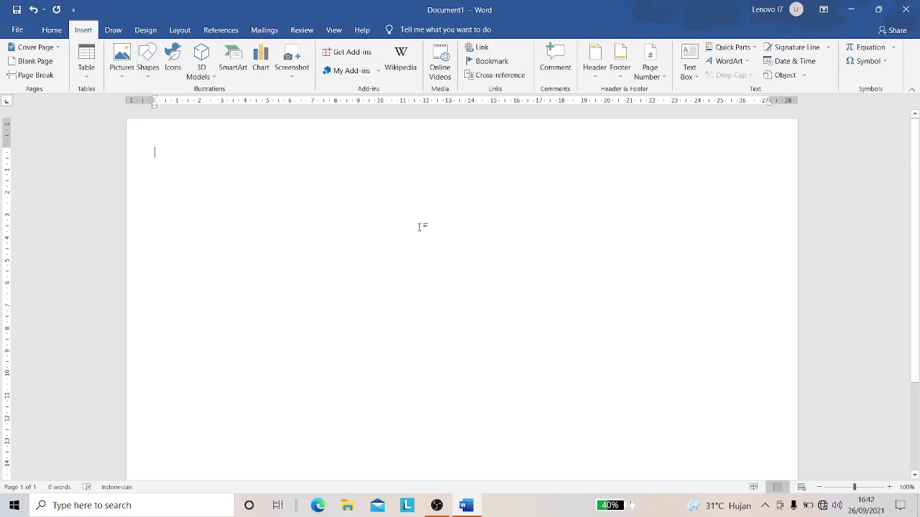
scroll(420, 227, "up", 1)
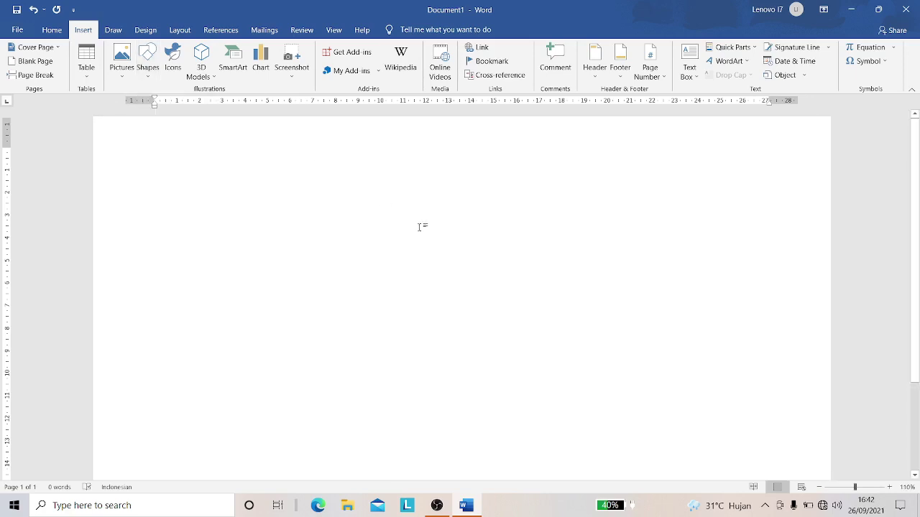
left_click(153, 74)
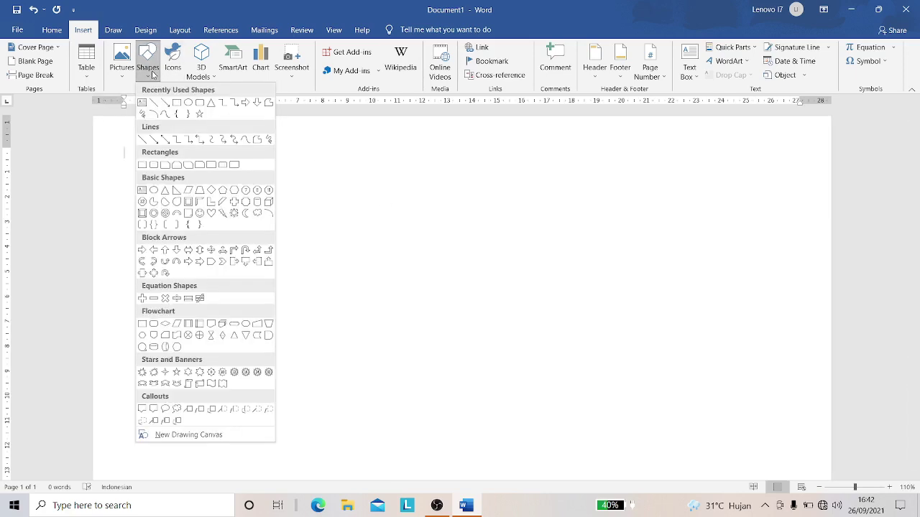
left_click(143, 166)
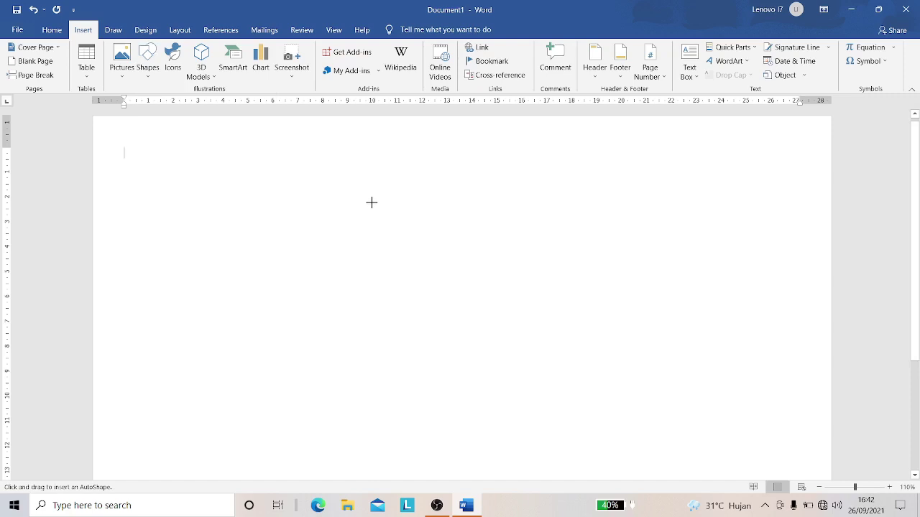
left_click_drag(371, 202, 539, 437)
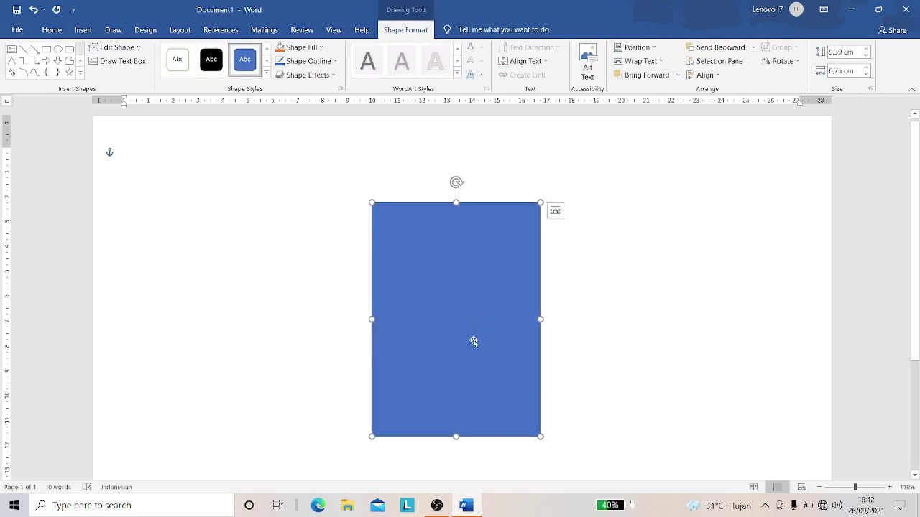
- Set the rectangle's wrapping to Behind Text and give it No Outline
left_click(555, 213)
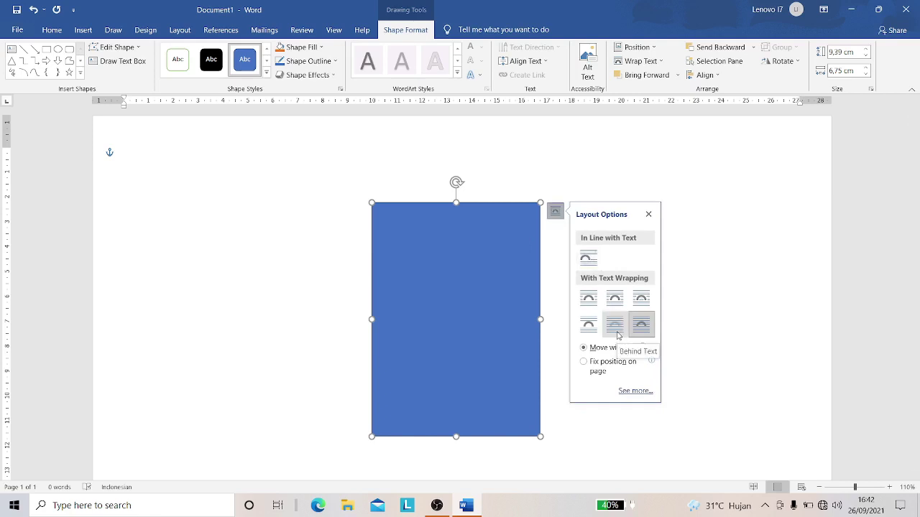
left_click(618, 335)
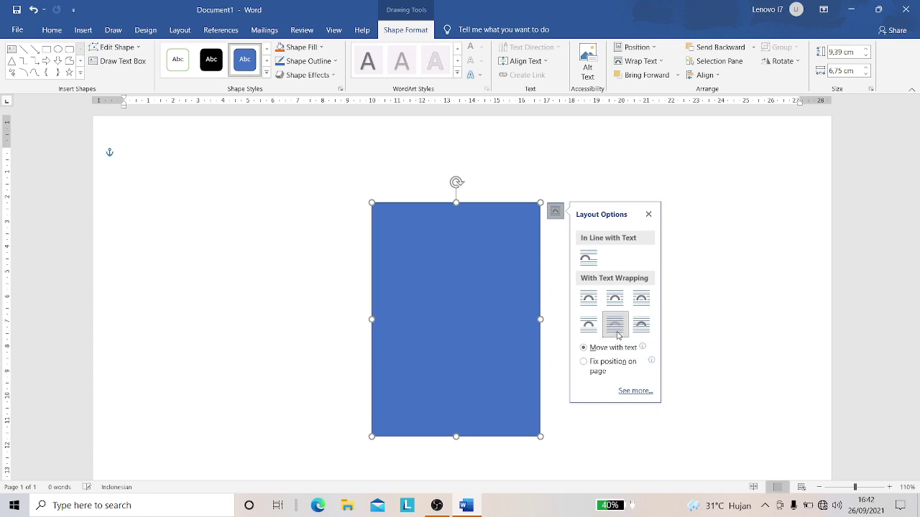
left_click(648, 214)
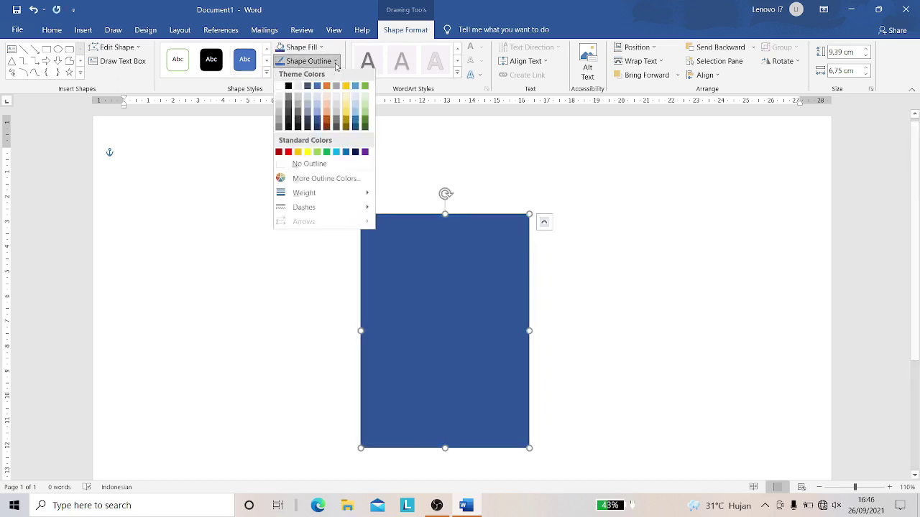
left_click(321, 167)
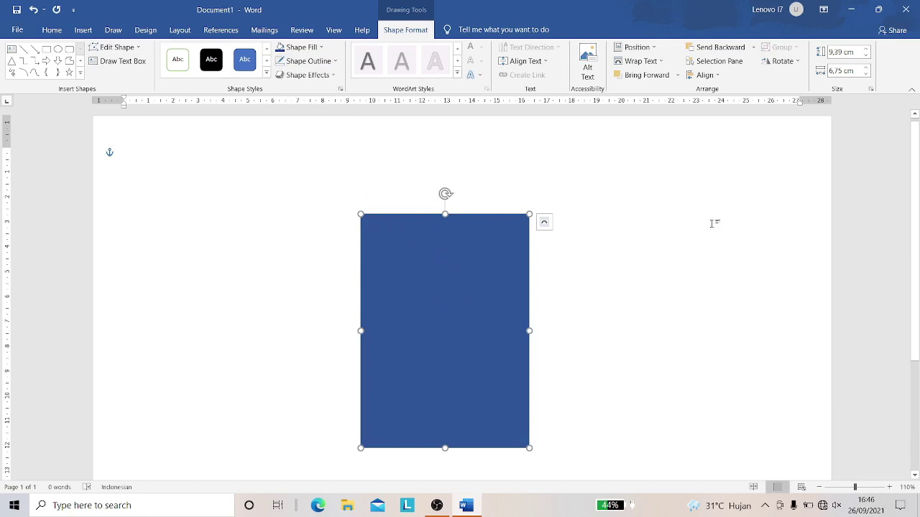
- Resize the rectangle to a height of 12,6 cm and a width of 7,9 cm
left_click(843, 53)
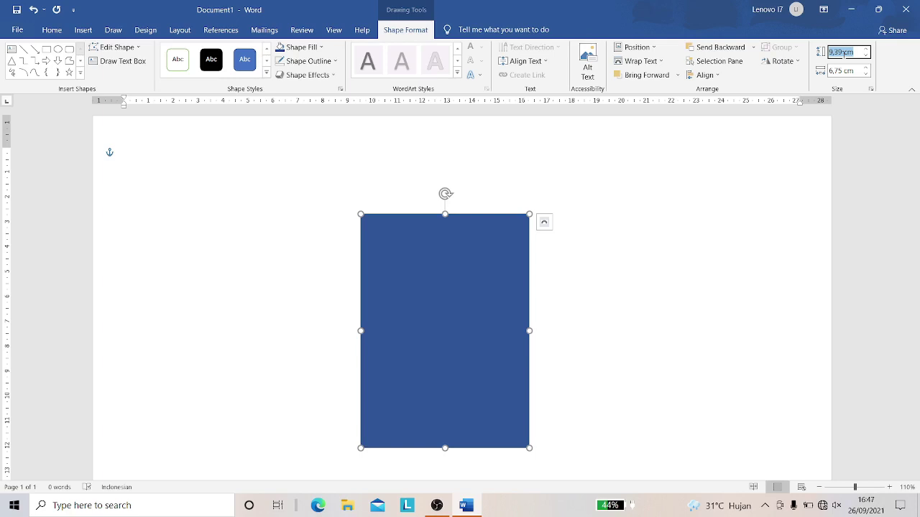
type("12")
type(",6")
type(" cm")
key("Tab")
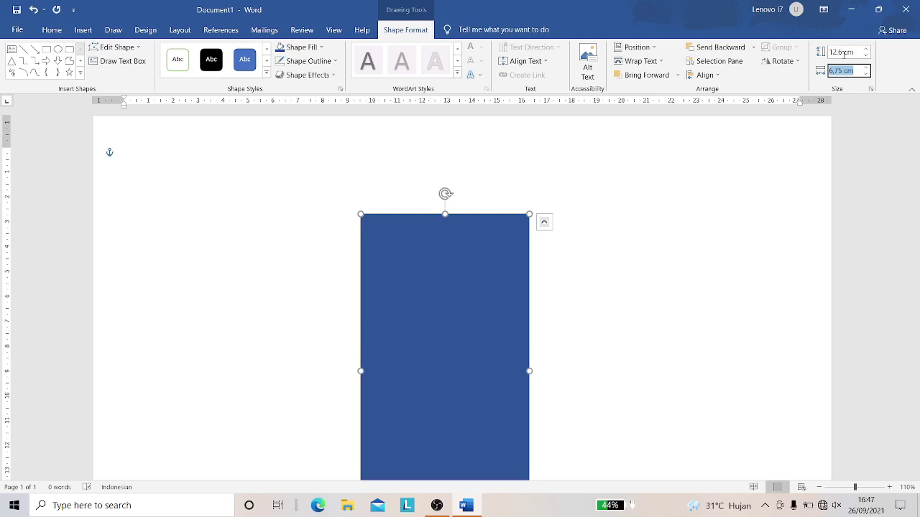
type("7,")
type("9 c")
type("m")
key("Return")
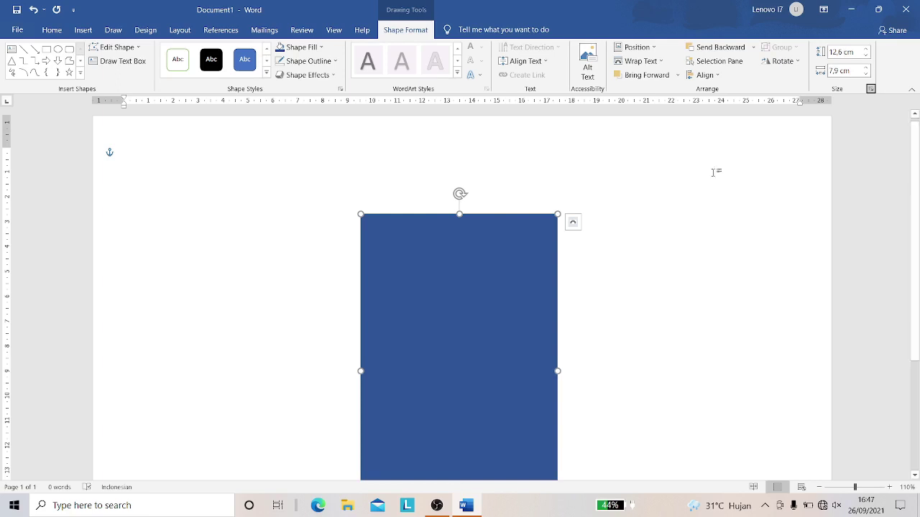
- Set the resized rectangle's wrapping to Behind Text and reselect it
left_click(572, 223)
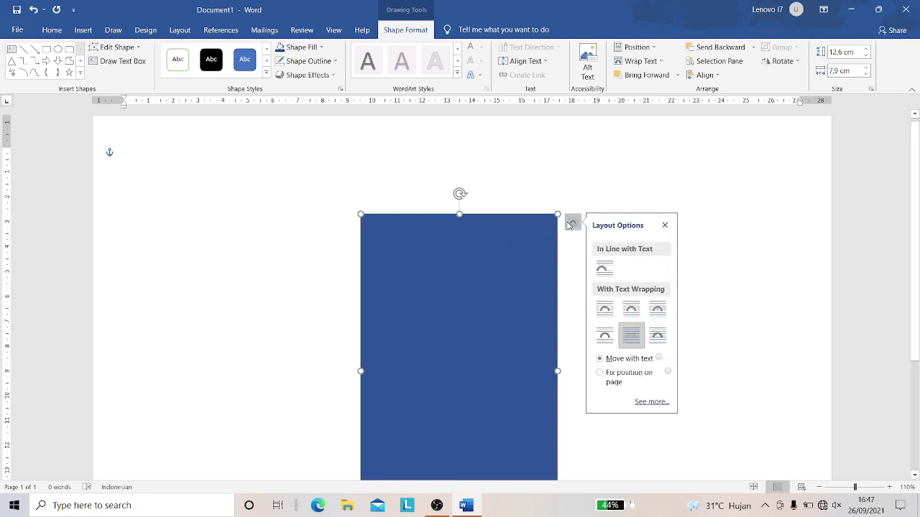
left_click(632, 342)
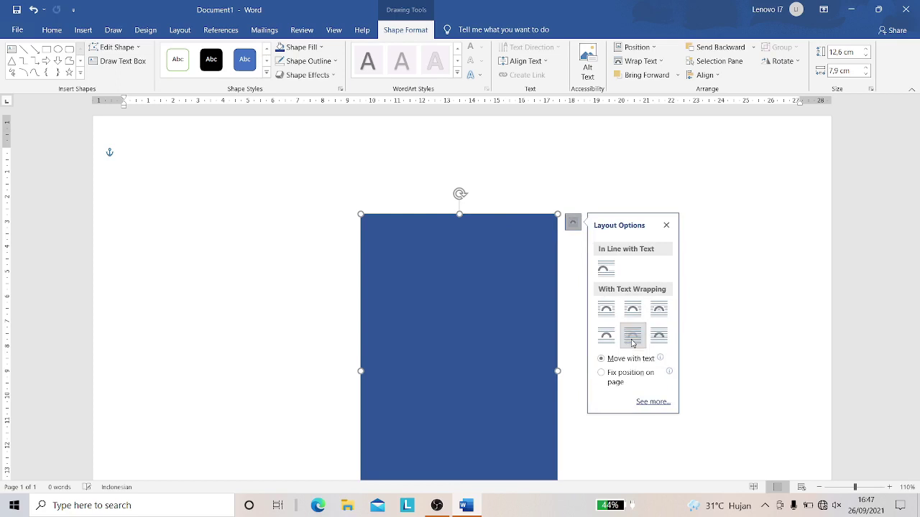
left_click(592, 167)
left_click(443, 285)
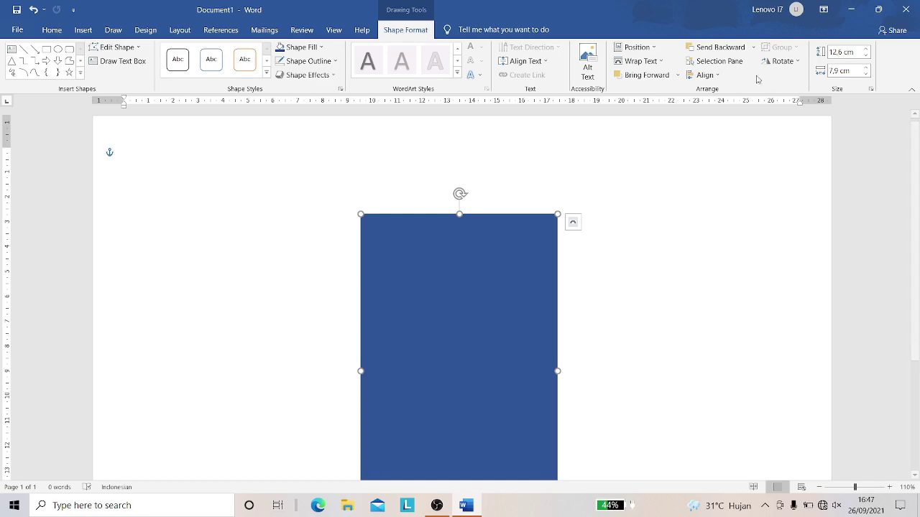
- Align the rectangle to the horizontal centre of the page
left_click(719, 76)
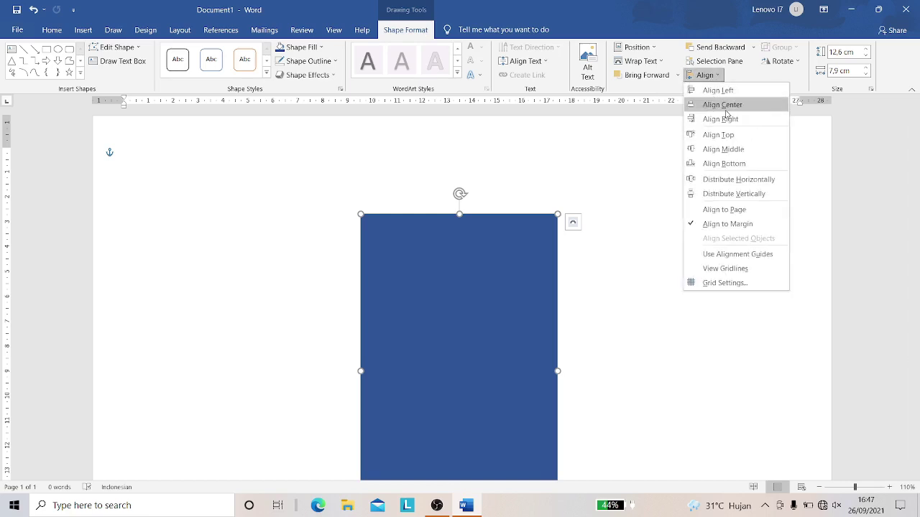
left_click(726, 107)
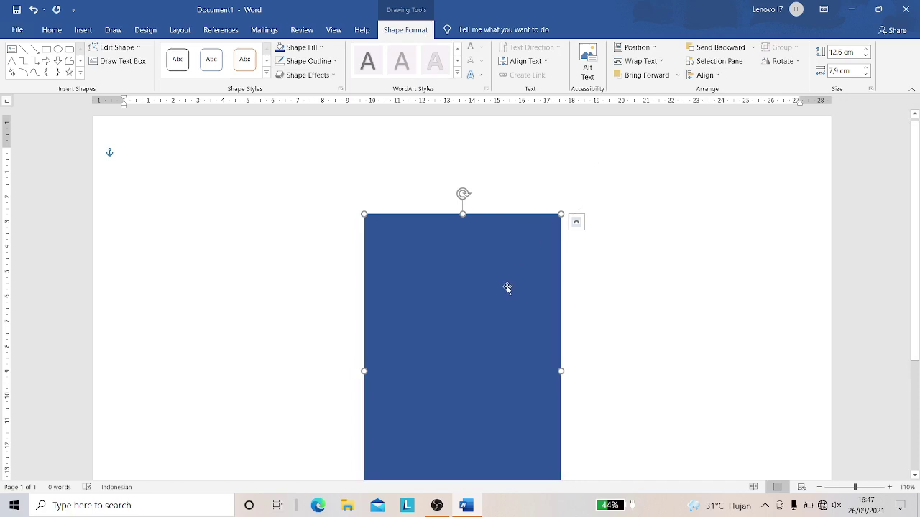
scroll(507, 288, "down", 3)
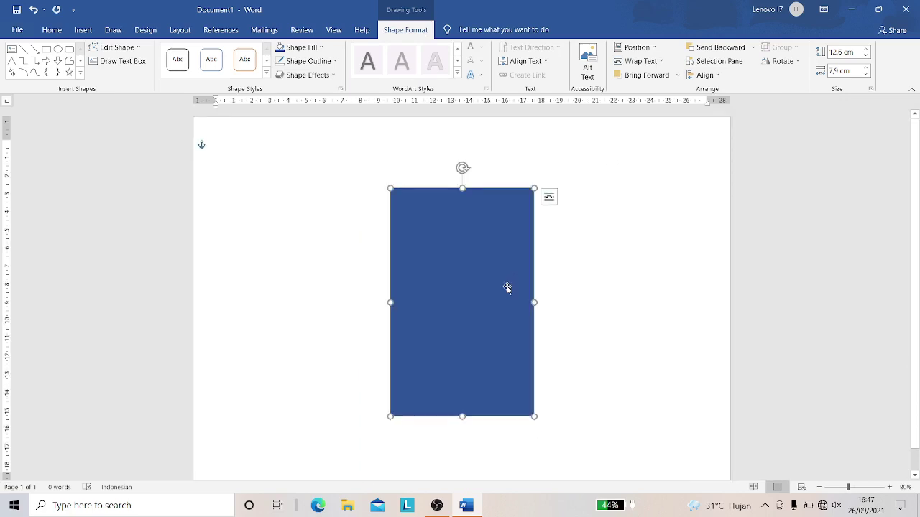
scroll(506, 288, "down", 2)
scroll(508, 289, "up", 1)
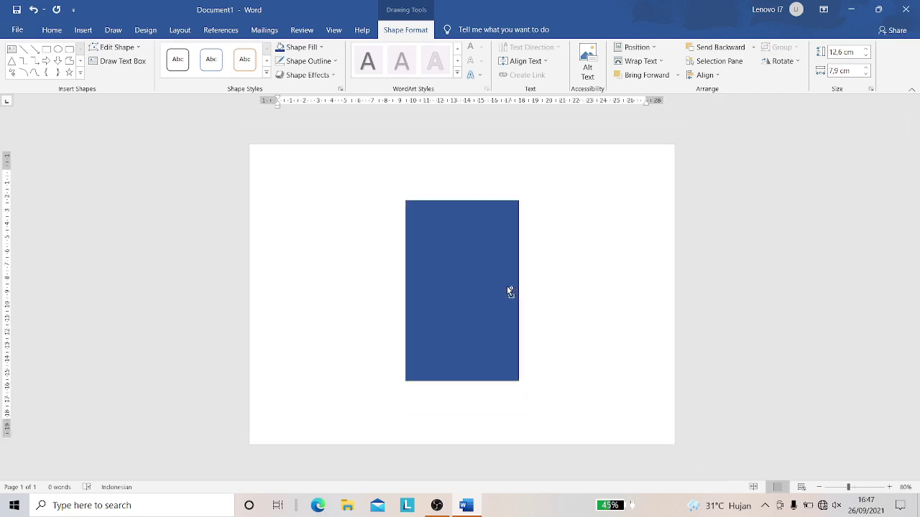
scroll(509, 292, "up", 4)
scroll(509, 292, "up", 1)
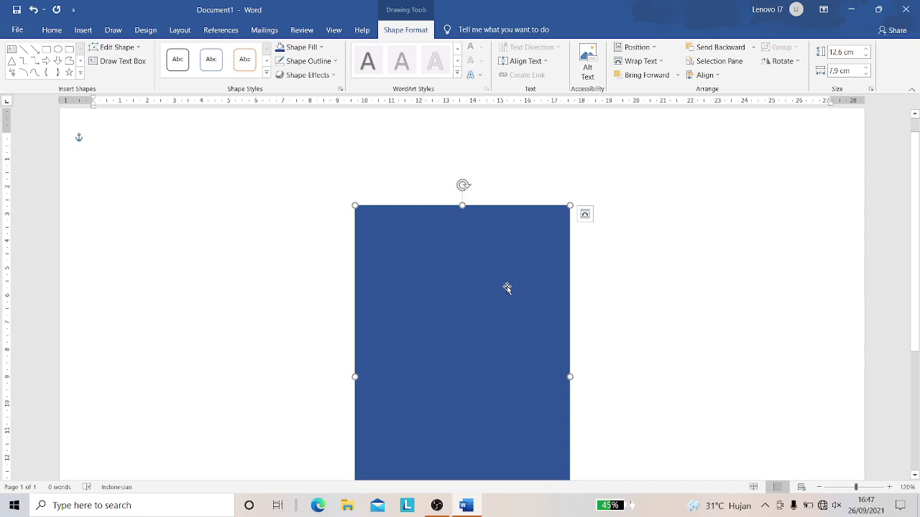
- Move the rectangle up near the top of the page and re-centre it horizontally
mouse_move(507, 288)
left_mouse_down()
mouse_move(495, 136)
mouse_move(504, 226)
left_mouse_up()
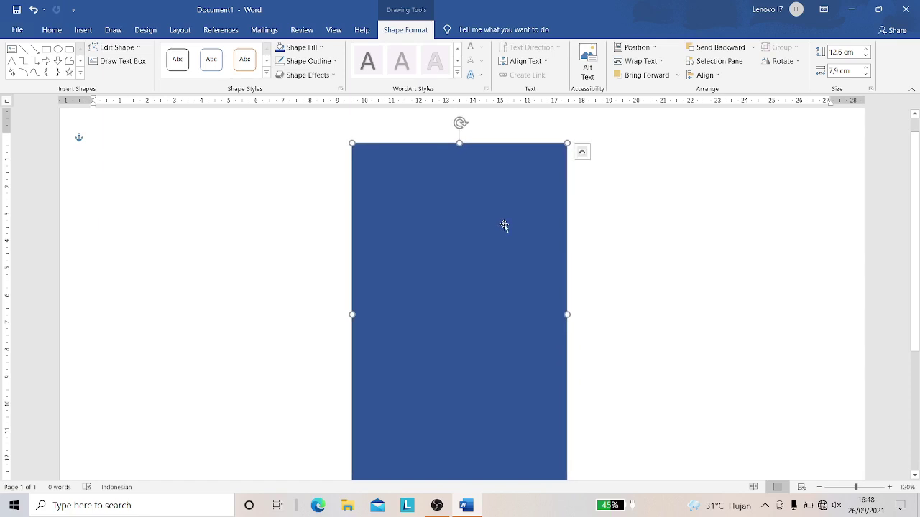
scroll(504, 226, "up", 1)
mouse_move(504, 225)
left_mouse_down()
mouse_move(450, 201)
mouse_move(516, 199)
left_mouse_up()
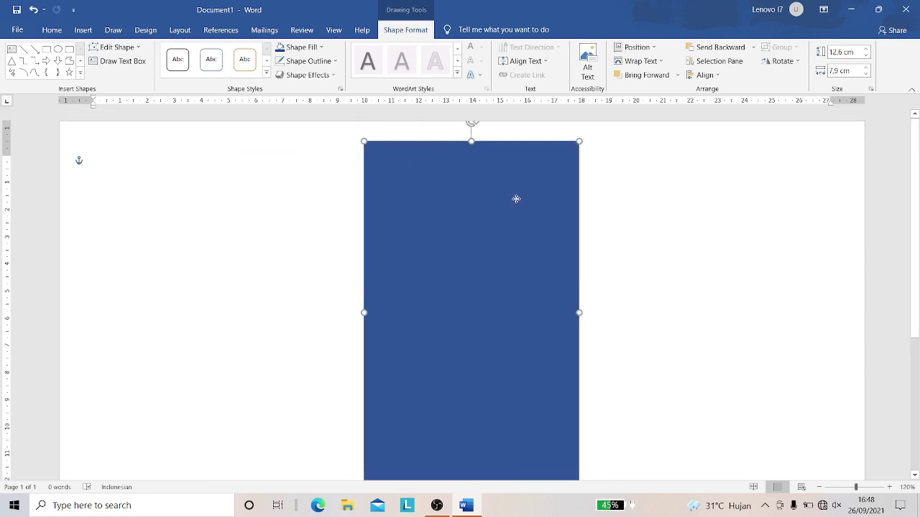
left_click_drag(516, 199, 516, 211)
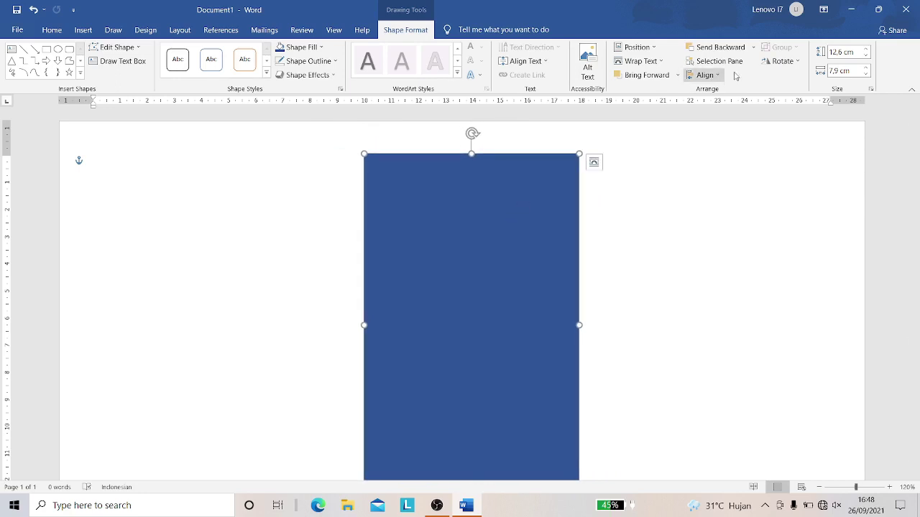
left_click(706, 75)
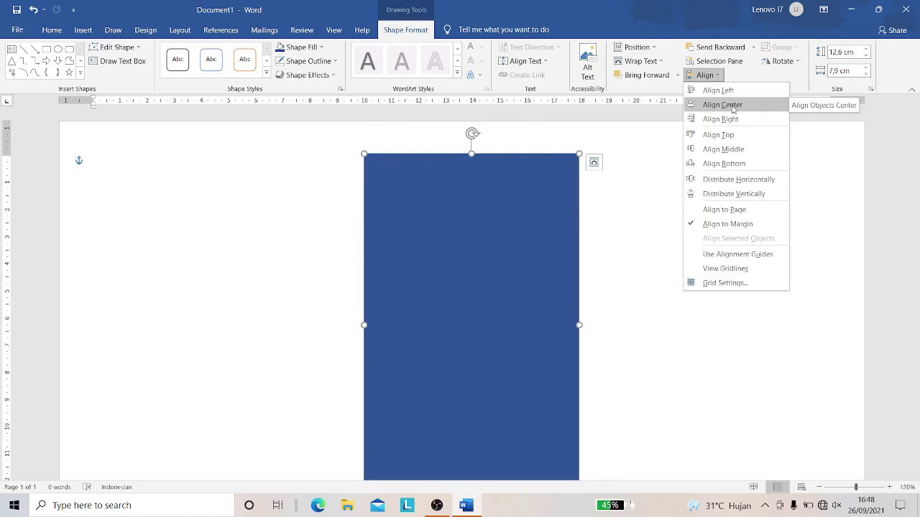
left_click(732, 108)
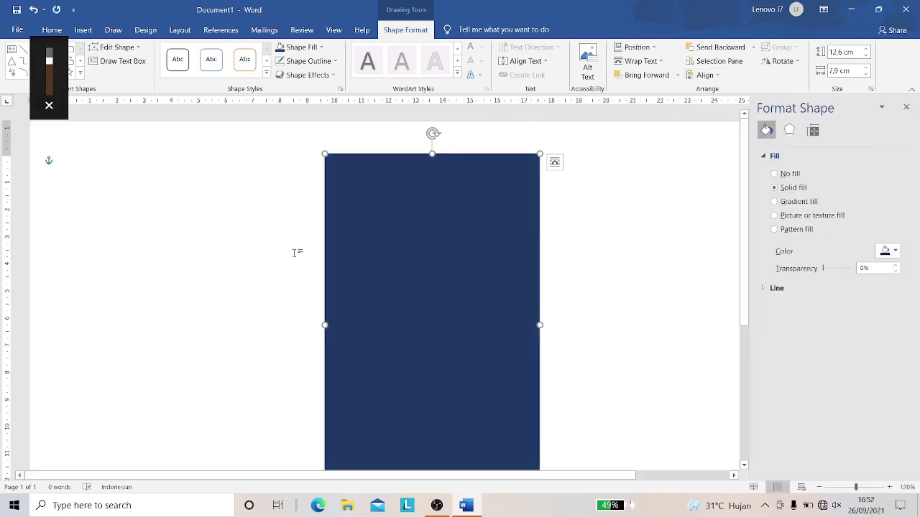
- Remove the rectangle's outline with No Outline
left_click(291, 252)
left_click(415, 232)
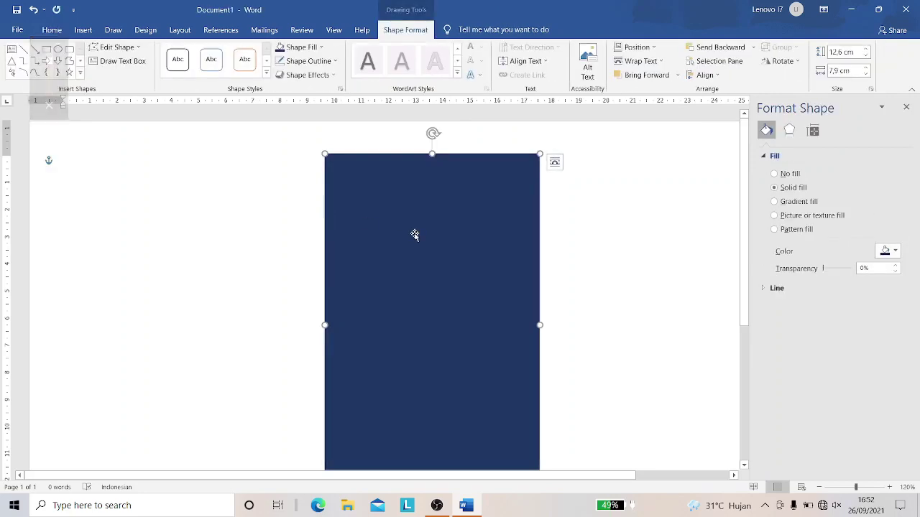
left_click(335, 61)
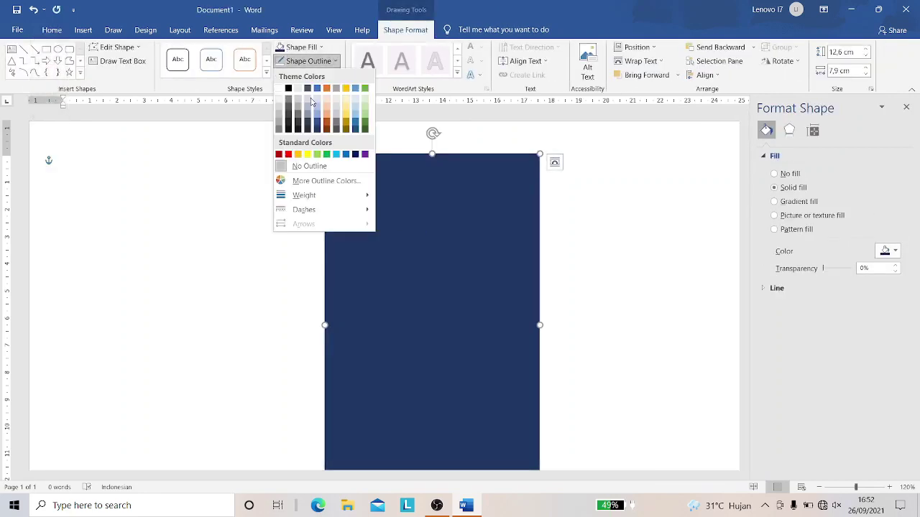
left_click(310, 166)
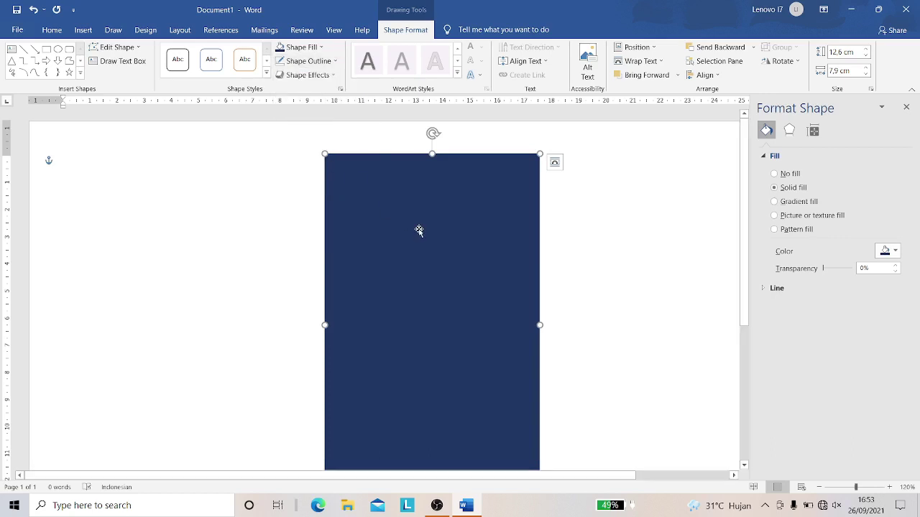
left_click(906, 108)
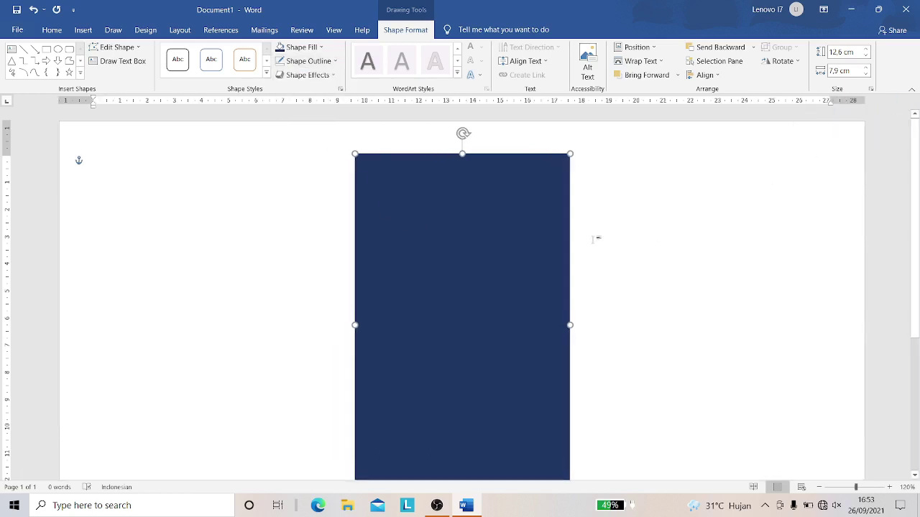
- Give the rectangle a horizontal-lines pattern fill with a light gray (Gray Accent 3 Lighter 40%) foreground
right_click(504, 239)
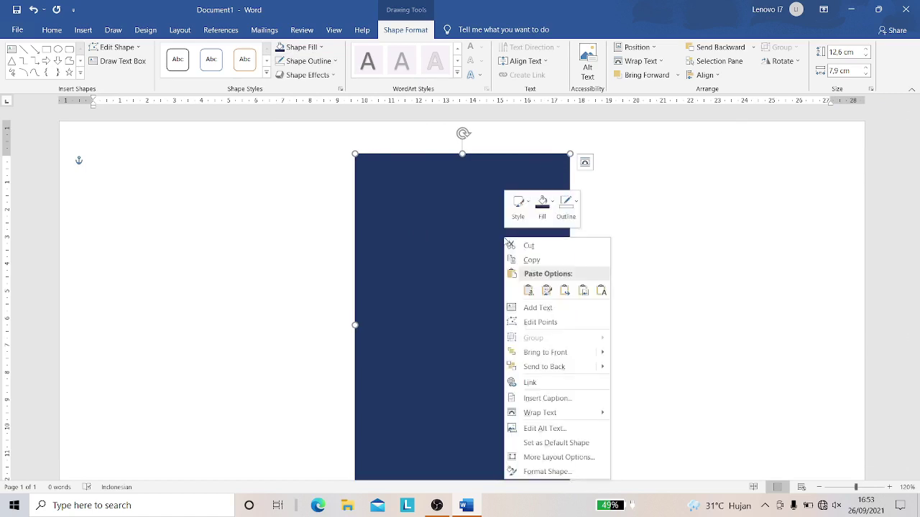
left_click(536, 472)
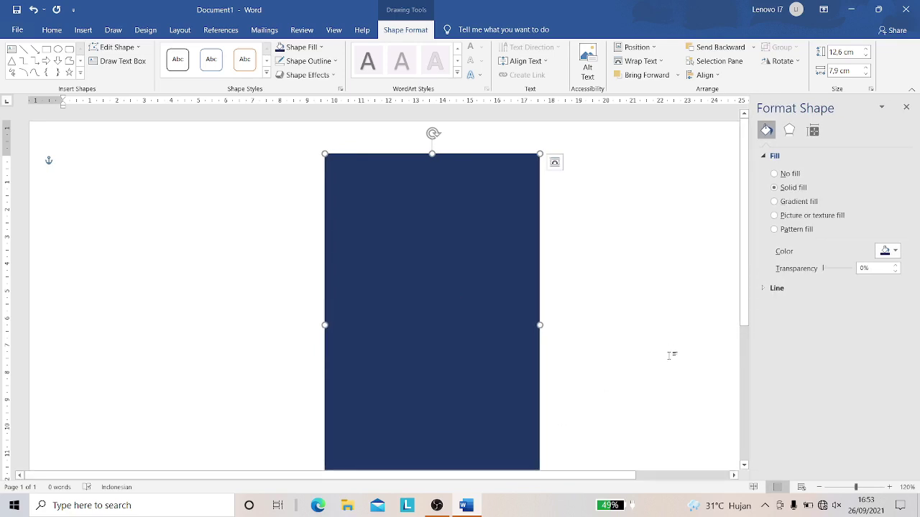
left_click(788, 230)
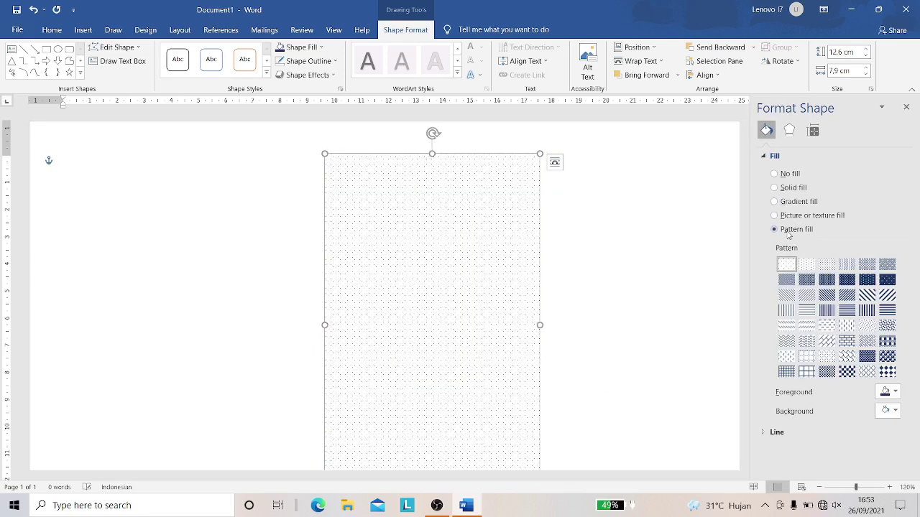
left_click(808, 310)
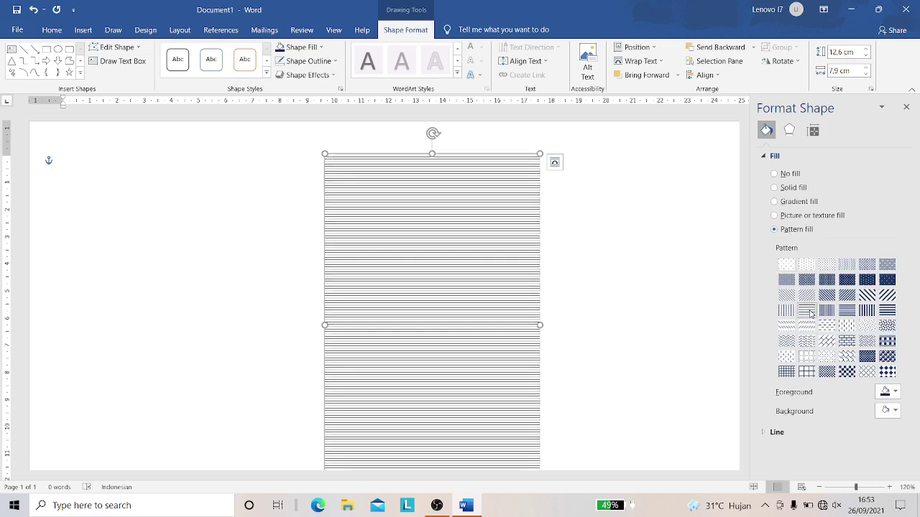
left_click(896, 395)
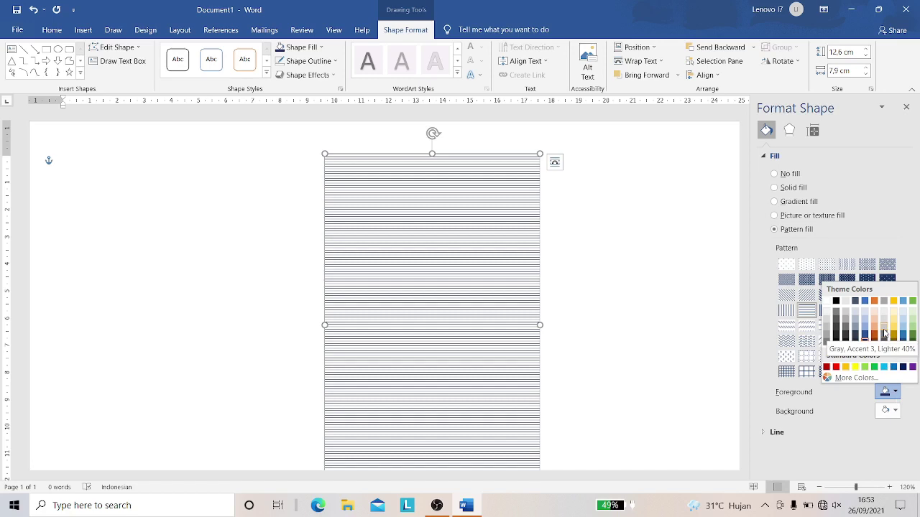
left_click(885, 332)
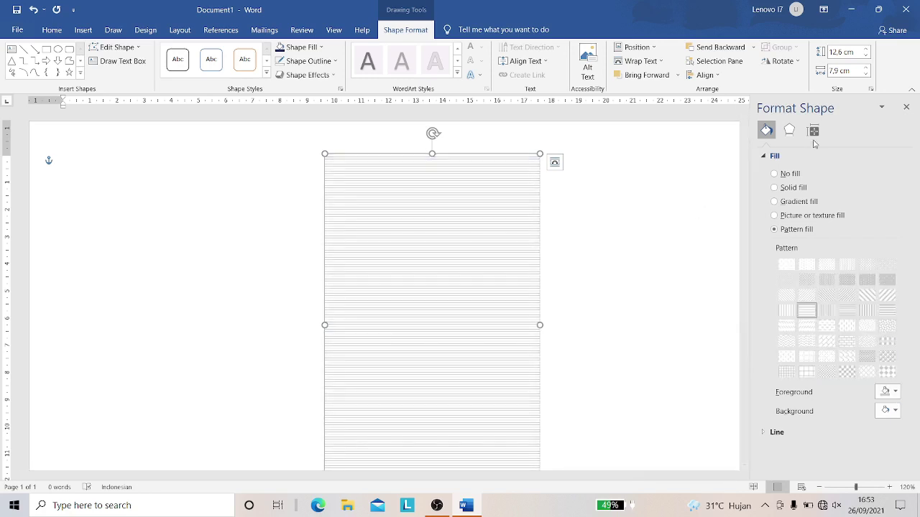
left_click(906, 107)
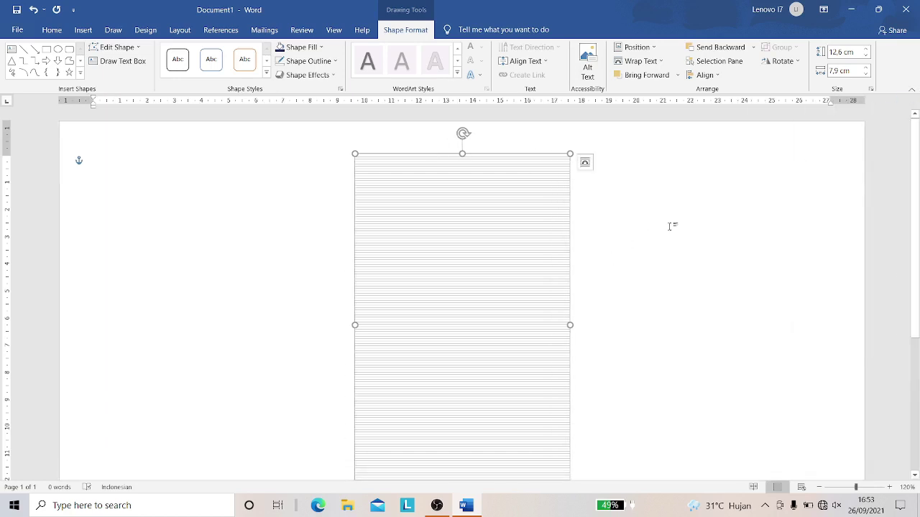
scroll(672, 227, "up", 5)
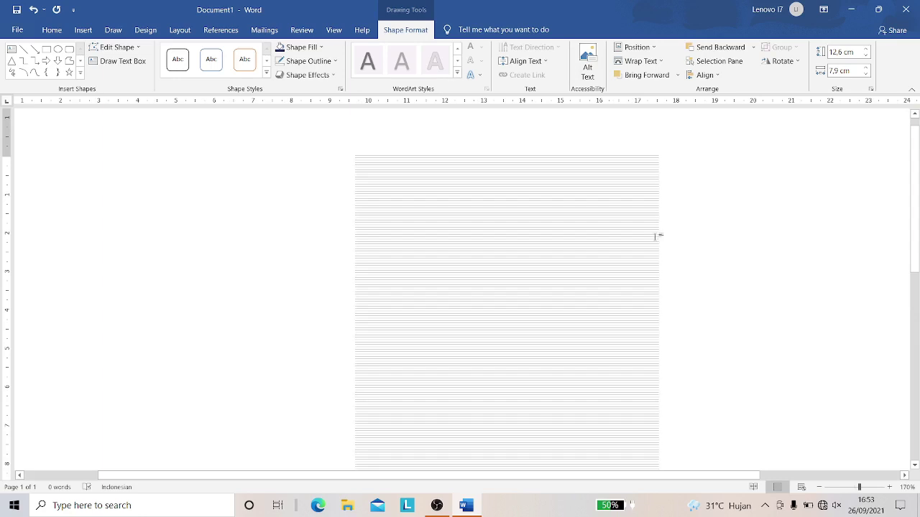
- Duplicate the lined rectangle, offset slightly right and down
left_click(656, 236)
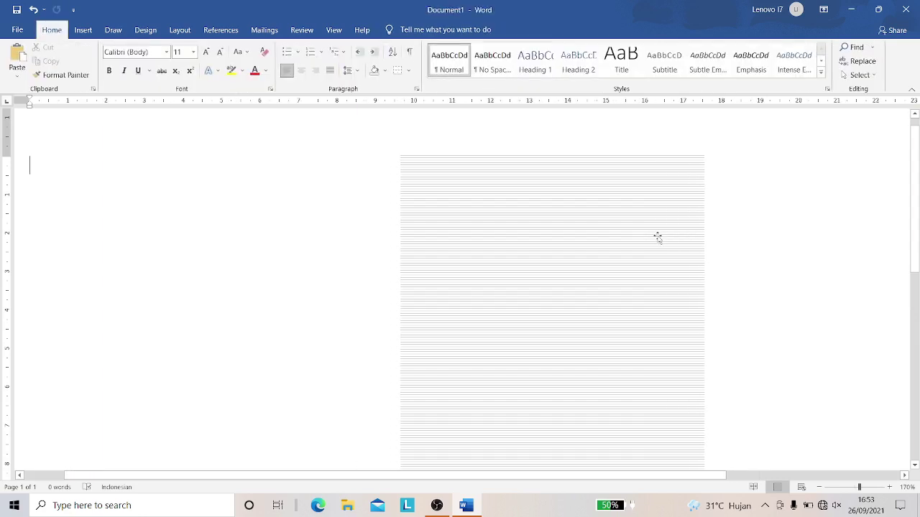
scroll(658, 237, "down", 2)
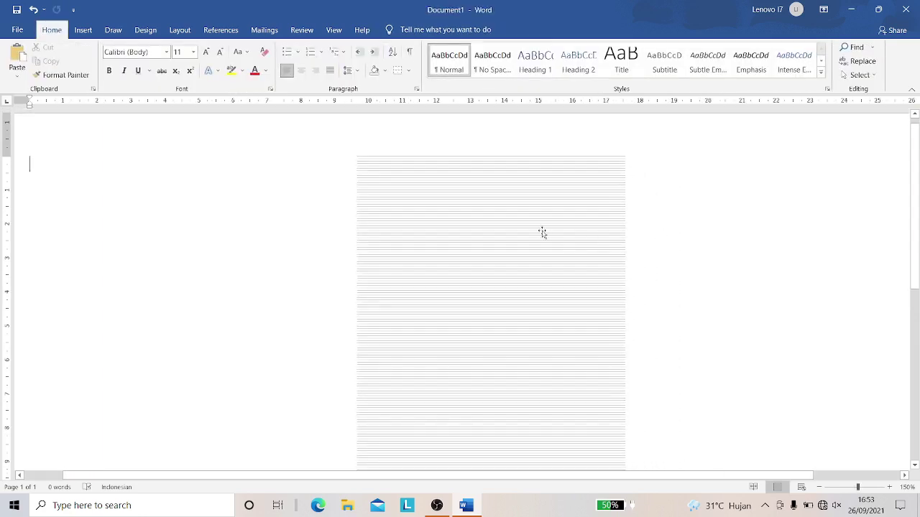
left_click(542, 233)
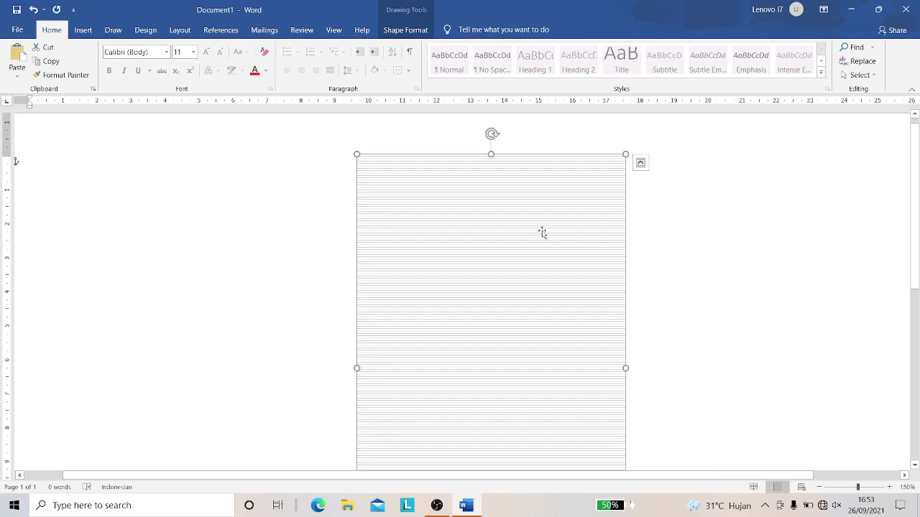
left_click_drag(544, 235, 597, 248)
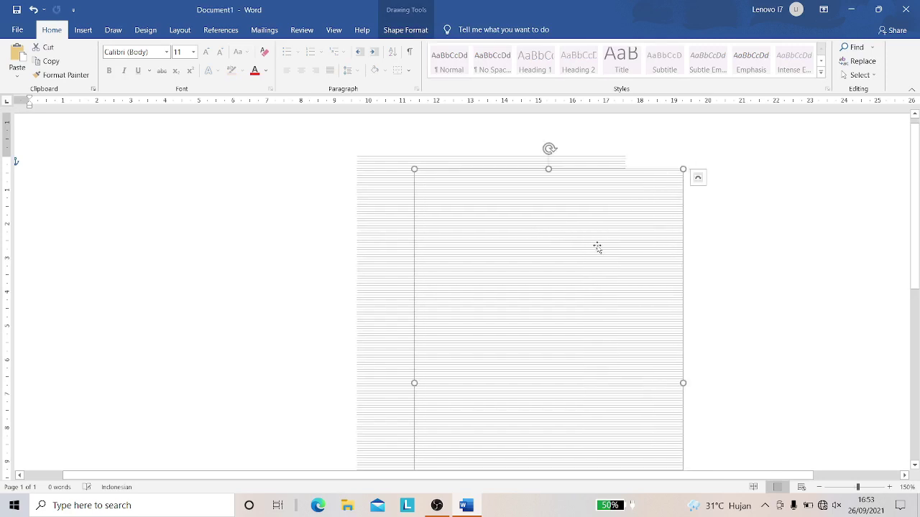
- Give the duplicate rectangle a Linear gradient fill
right_click(575, 307)
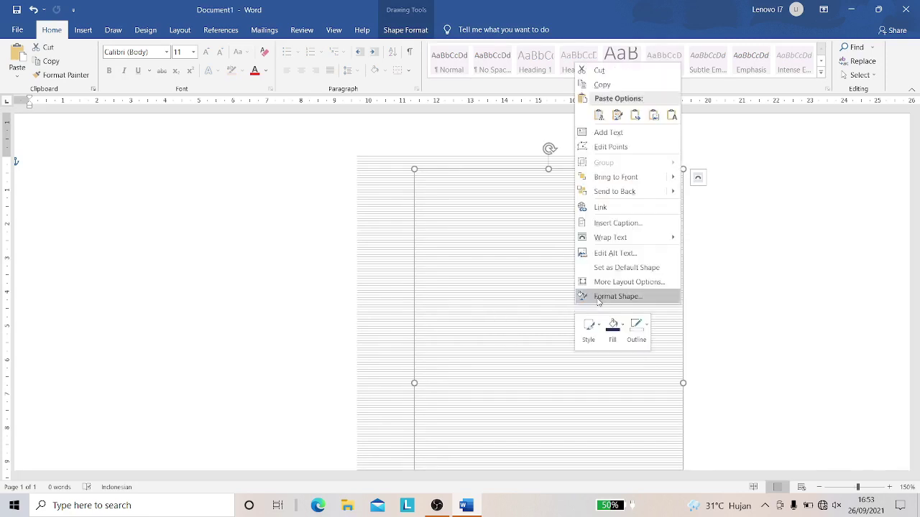
left_click(611, 296)
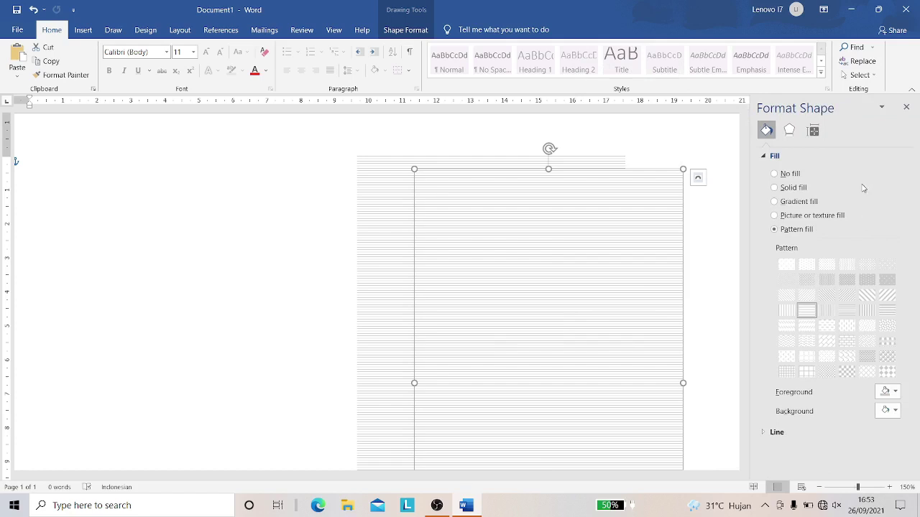
left_click(791, 204)
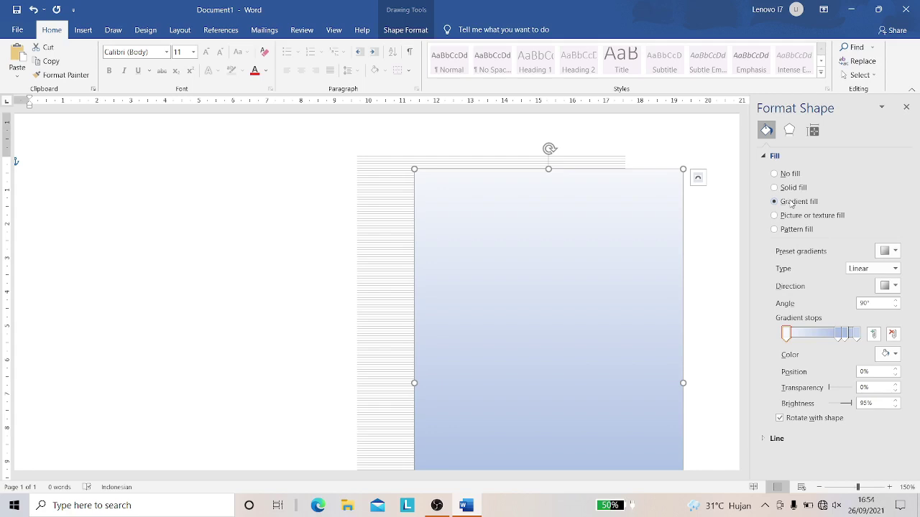
key("Up")
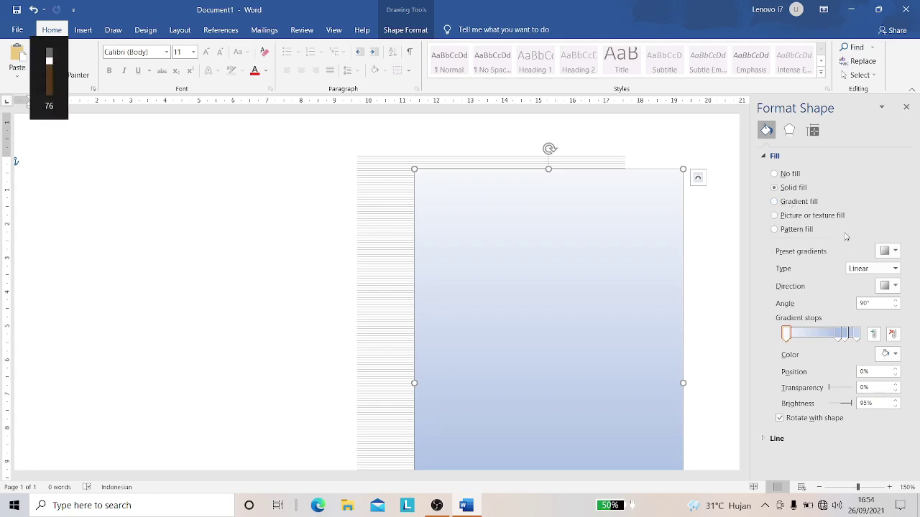
left_click(894, 270)
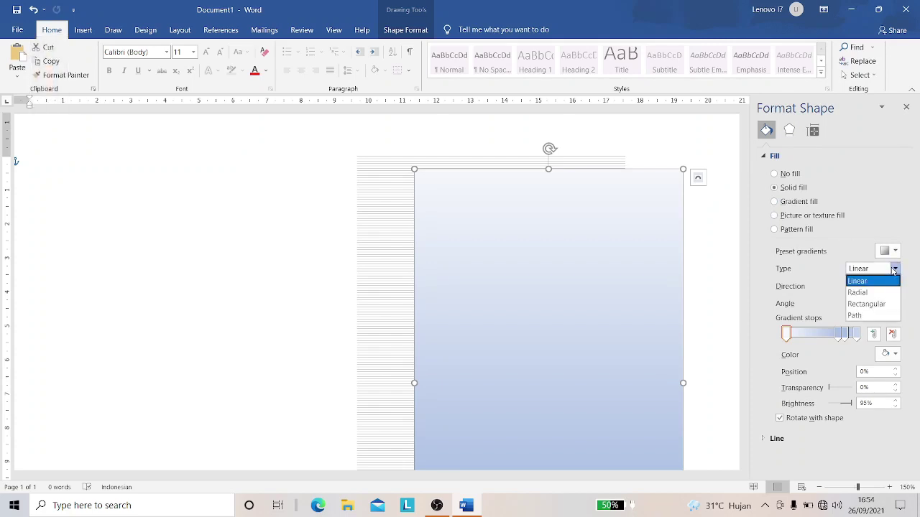
left_click(855, 282)
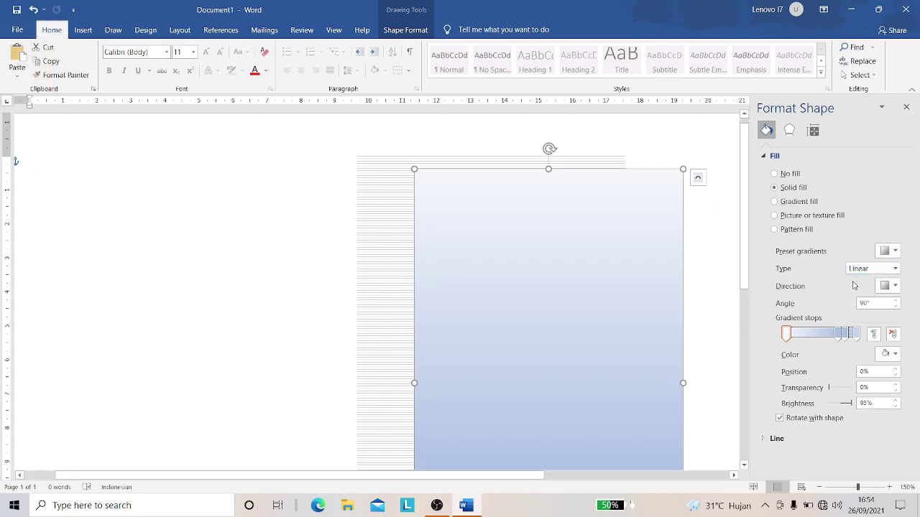
- Remove the gradient stops at 74% and 83%, leaving two stops
left_click(787, 334)
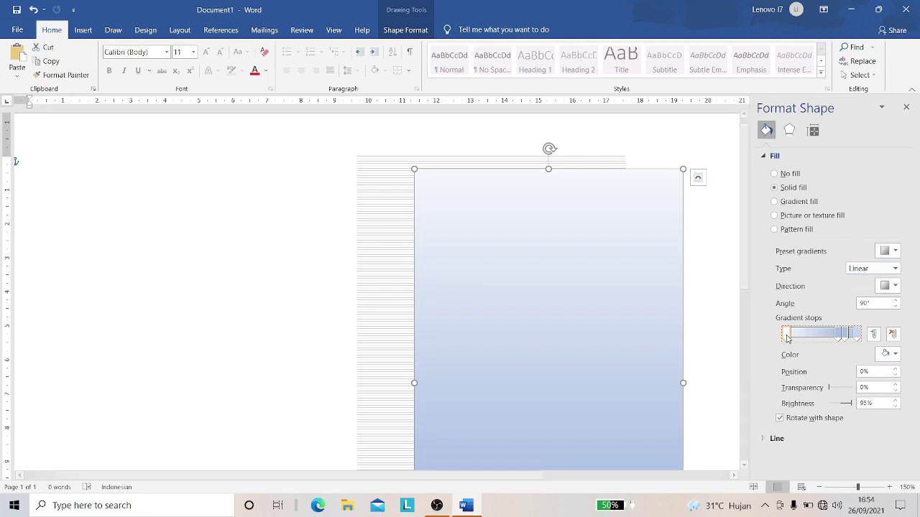
left_click(840, 335)
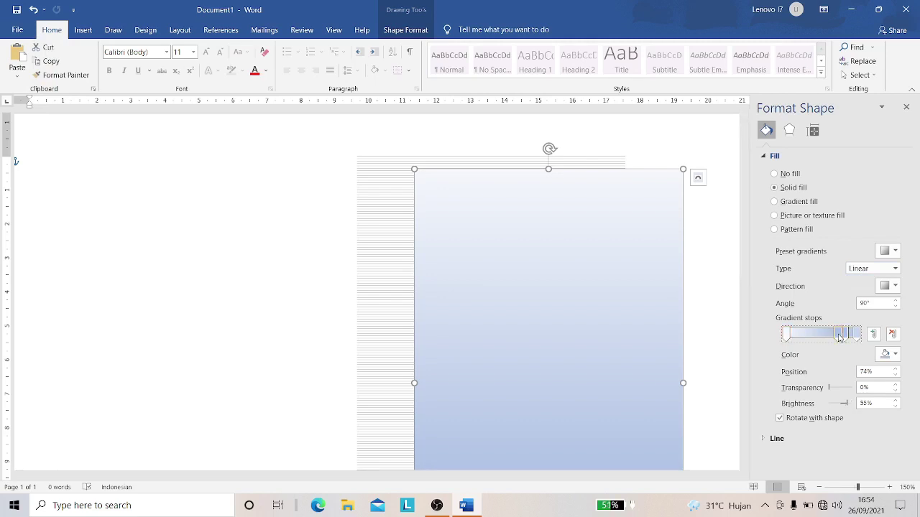
left_click(892, 333)
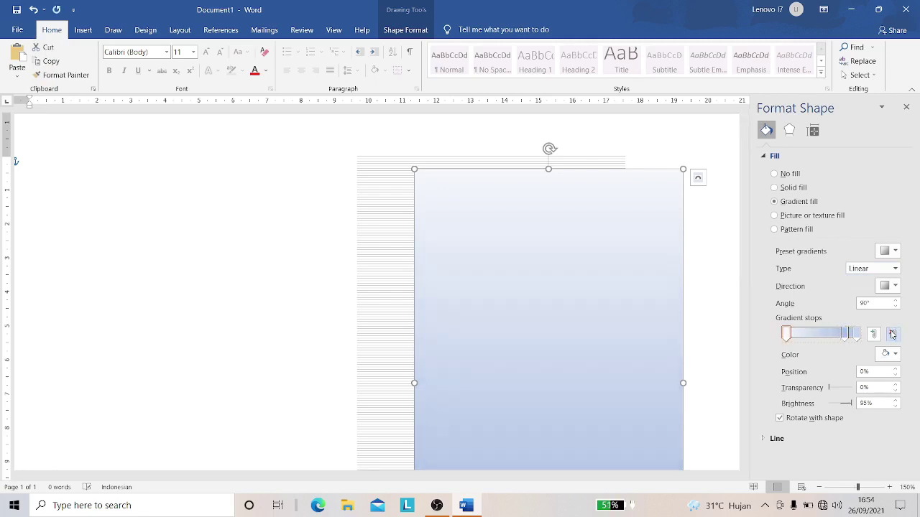
left_click(847, 334)
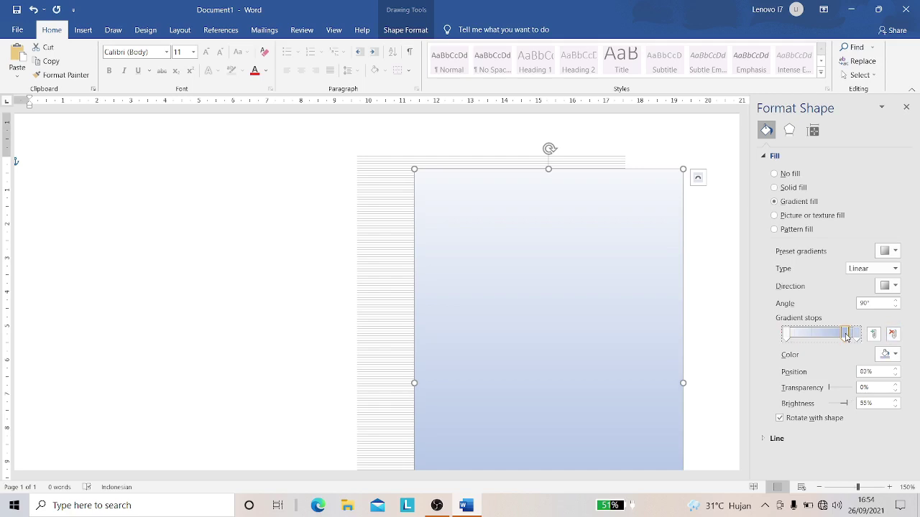
left_click(893, 335)
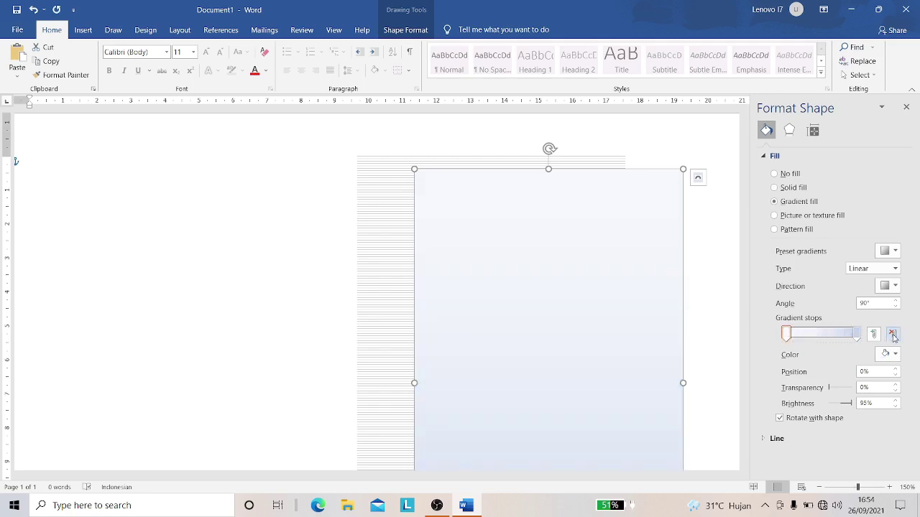
key("XF86MonBrightnessUp")
- Colour the first gradient stop gold from the Standard colour hexagon
left_click(897, 355)
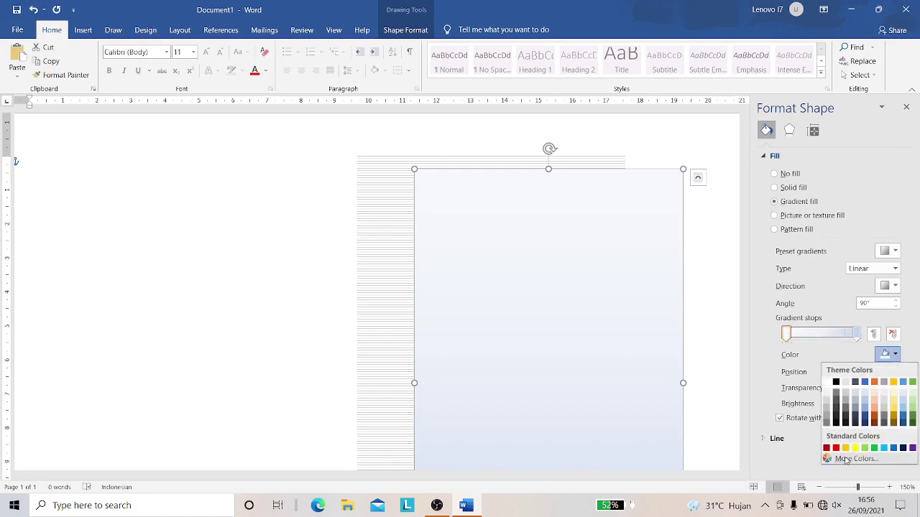
left_click(847, 460)
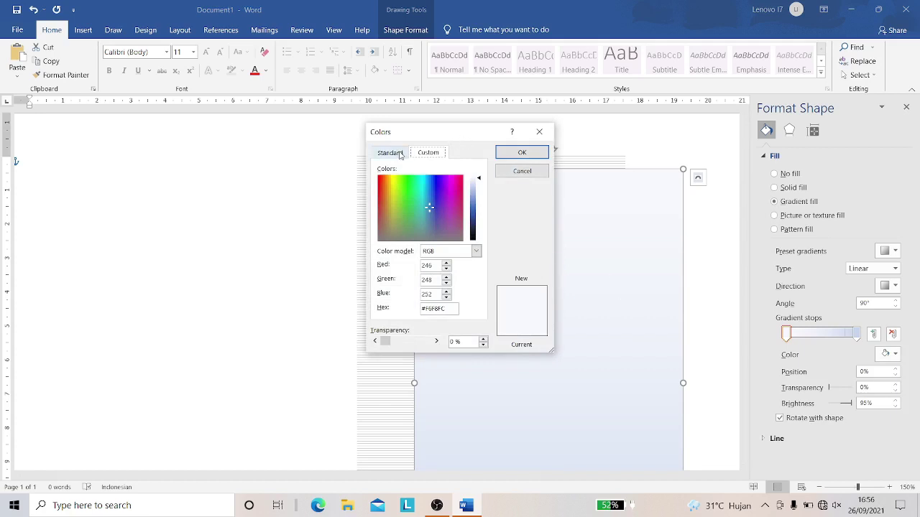
left_click(401, 155)
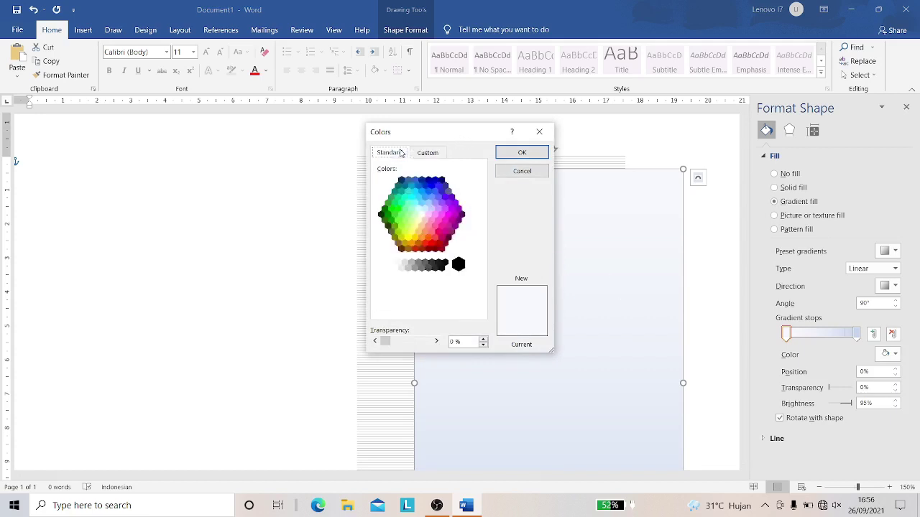
left_click(404, 243)
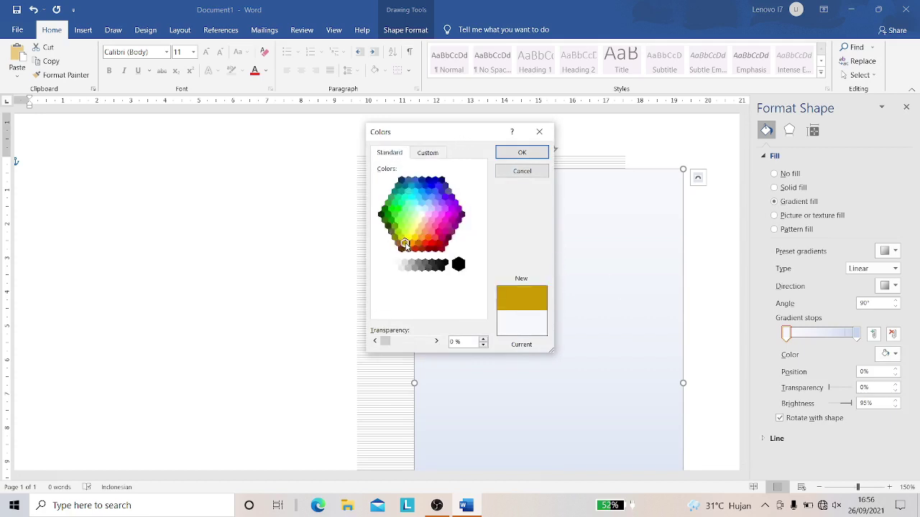
left_click(521, 154)
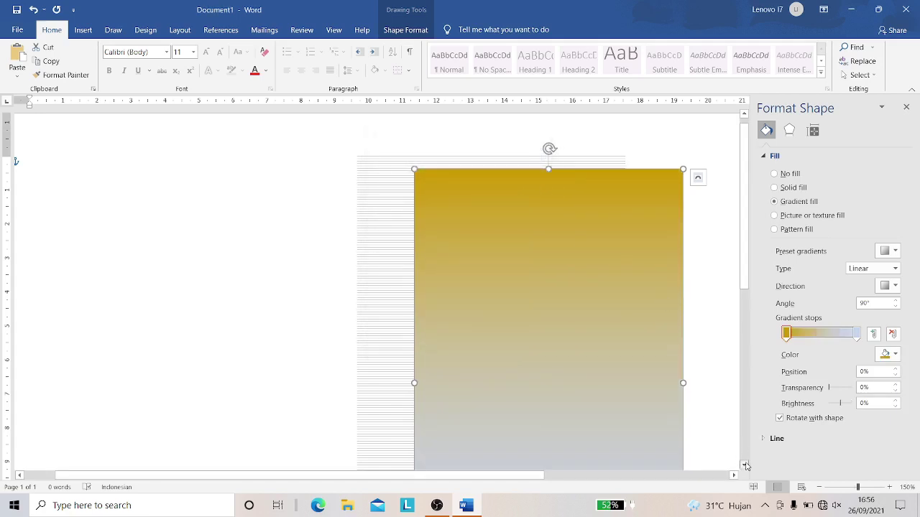
left_click(745, 466)
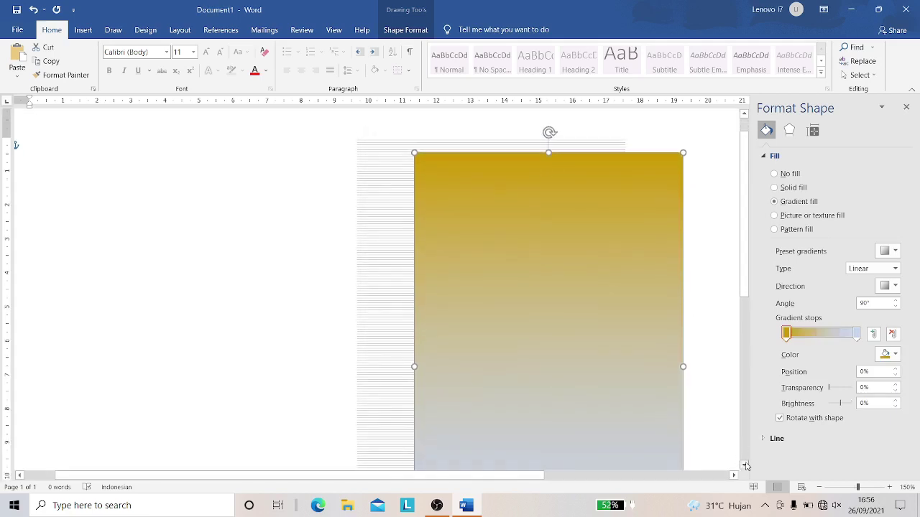
- Set the last gradient stop to White
left_click(857, 334)
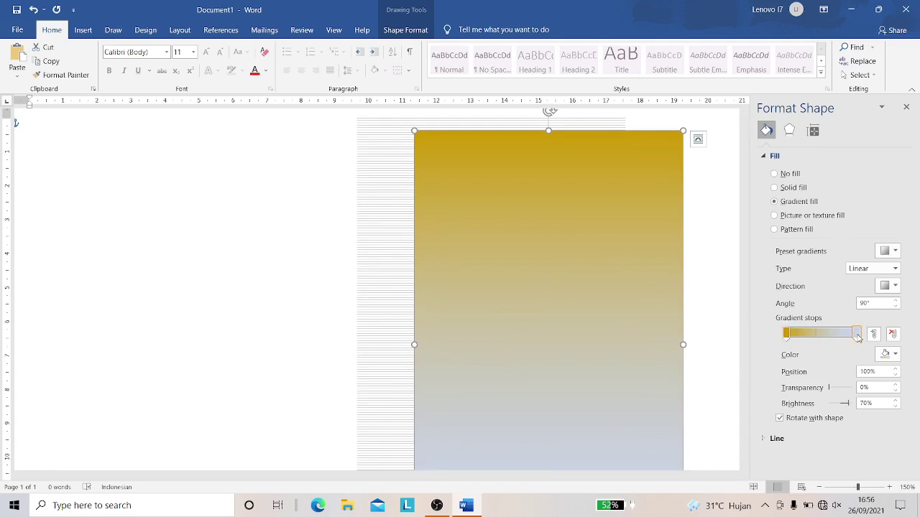
left_click(896, 355)
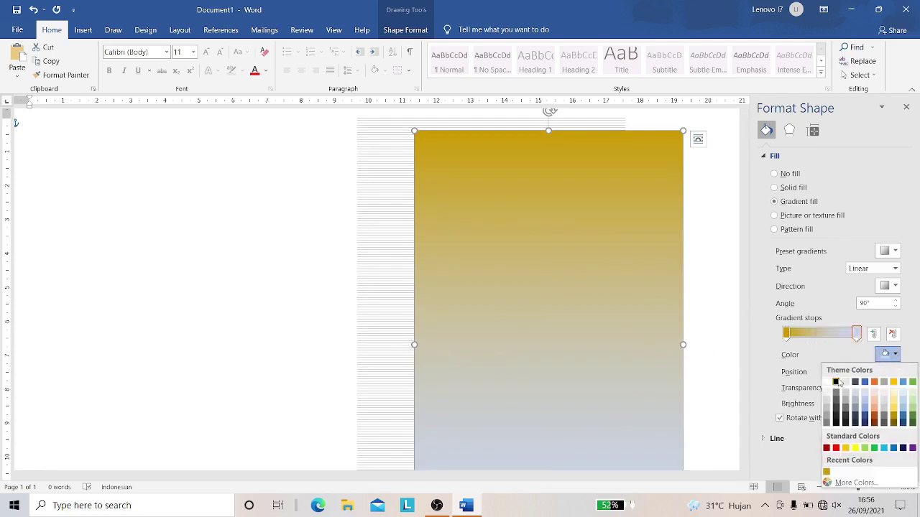
left_click(827, 382)
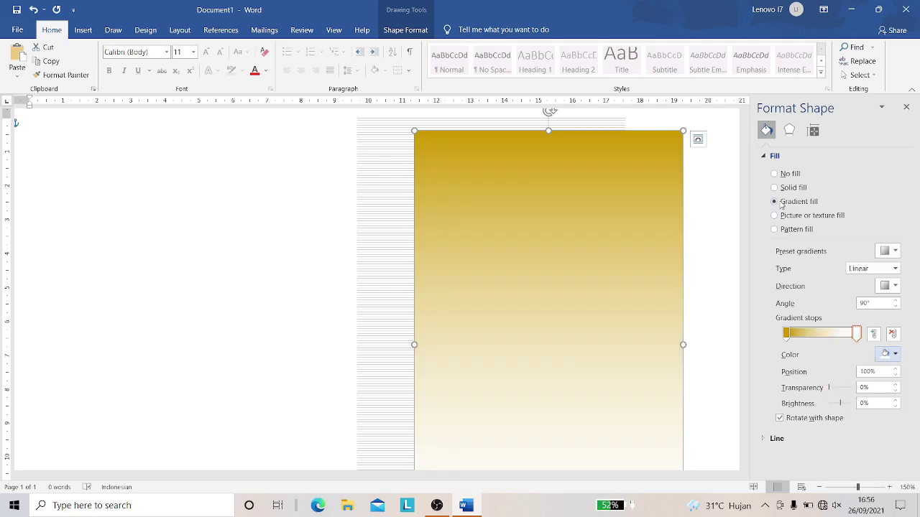
left_click(906, 109)
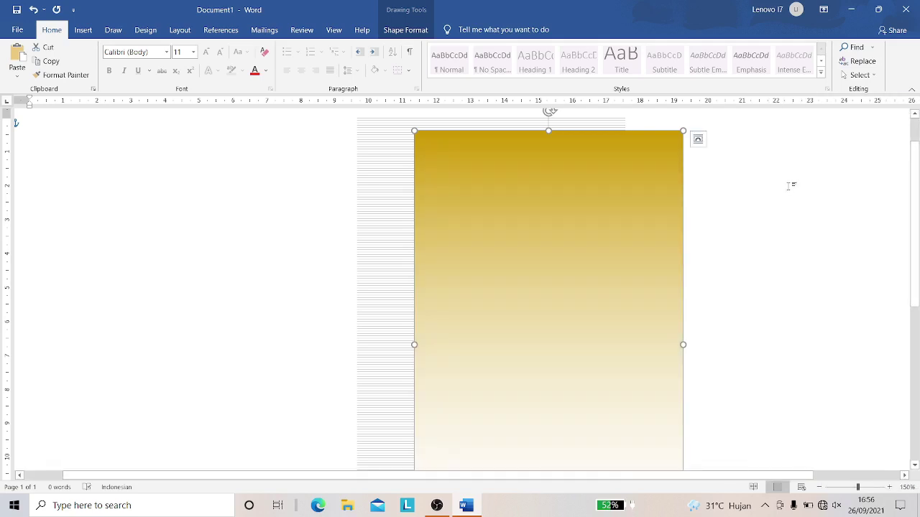
- Set the bottom gradient stop's transparency to 100% so the gold fades to clear
scroll(791, 183, "down", 3)
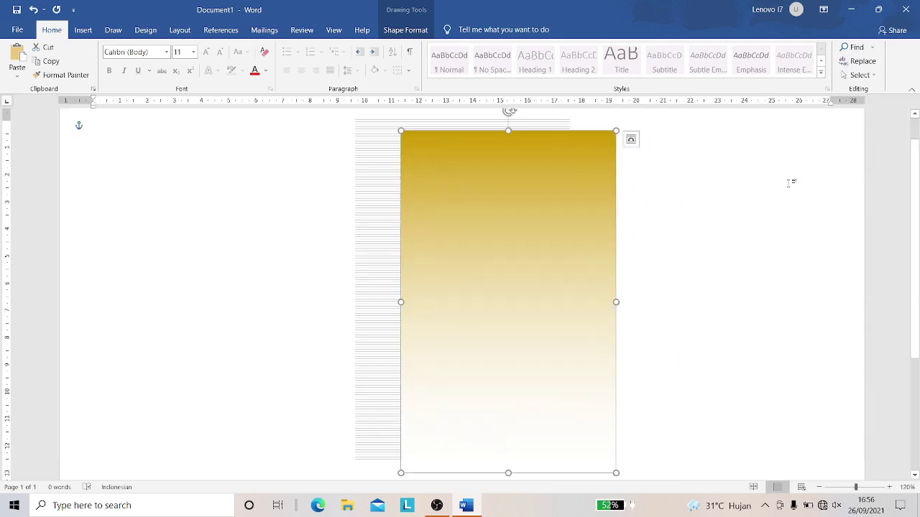
key("XF86AudioRaiseVolume")
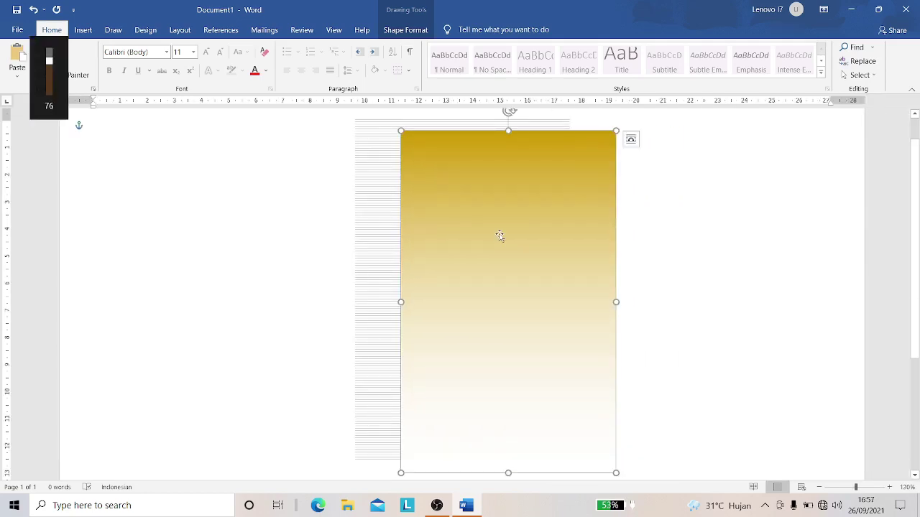
right_click(499, 236)
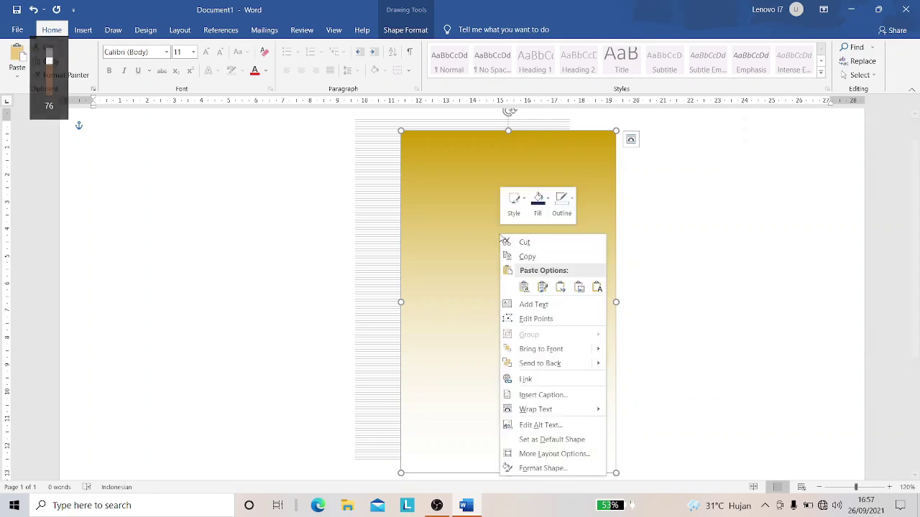
left_click(553, 469)
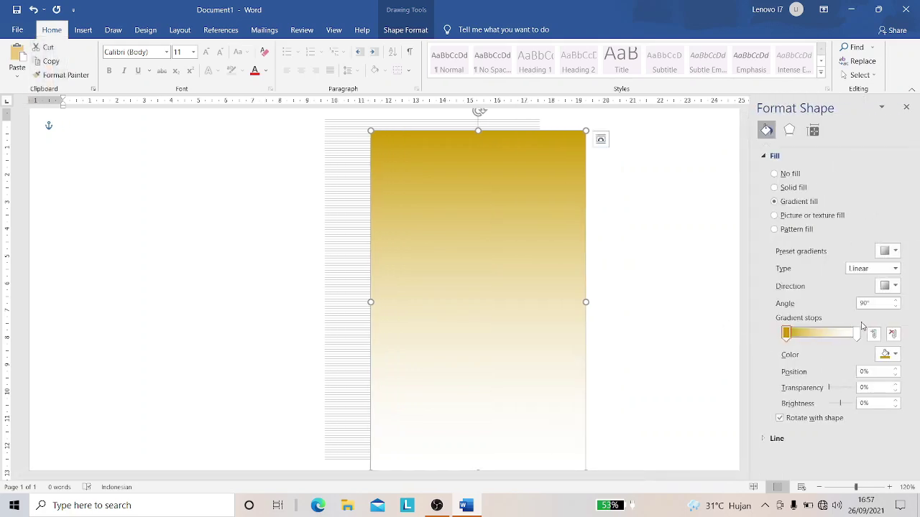
left_click(857, 335)
left_click_drag(829, 389, 855, 389)
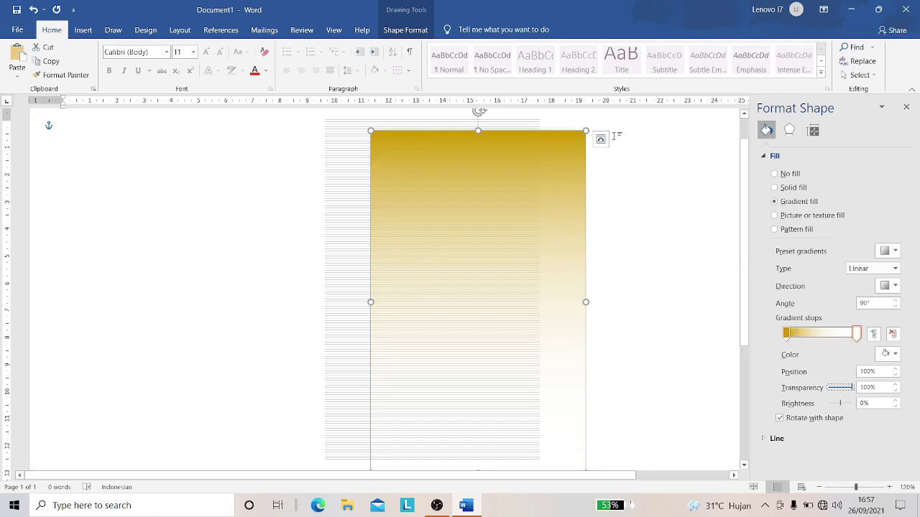
left_click(907, 108)
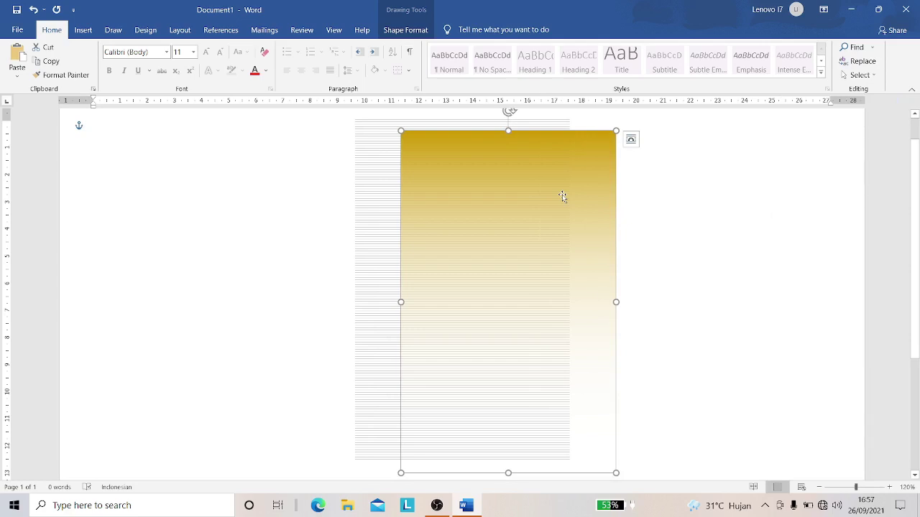
left_click(406, 30)
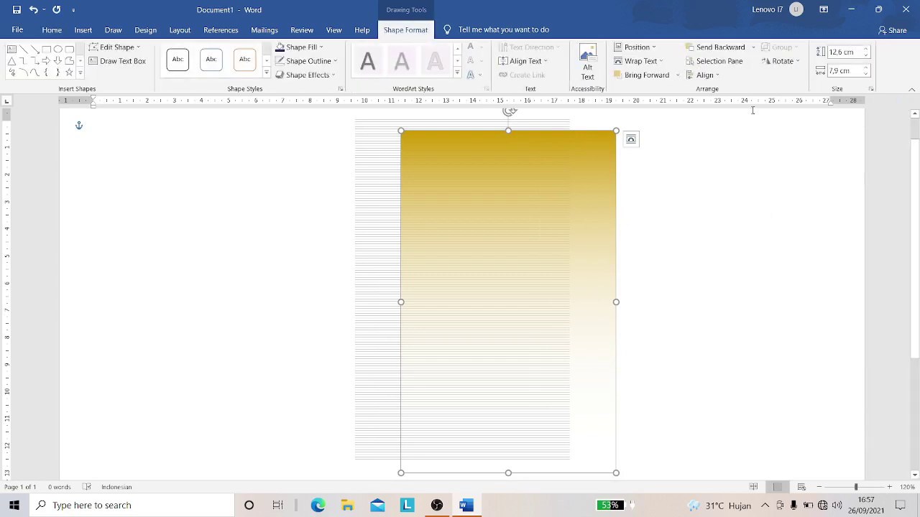
- Change the gold gradient rectangle's height from 12.6 cm to 5.5 cm, keeping the 7.9 cm width
left_click(842, 53)
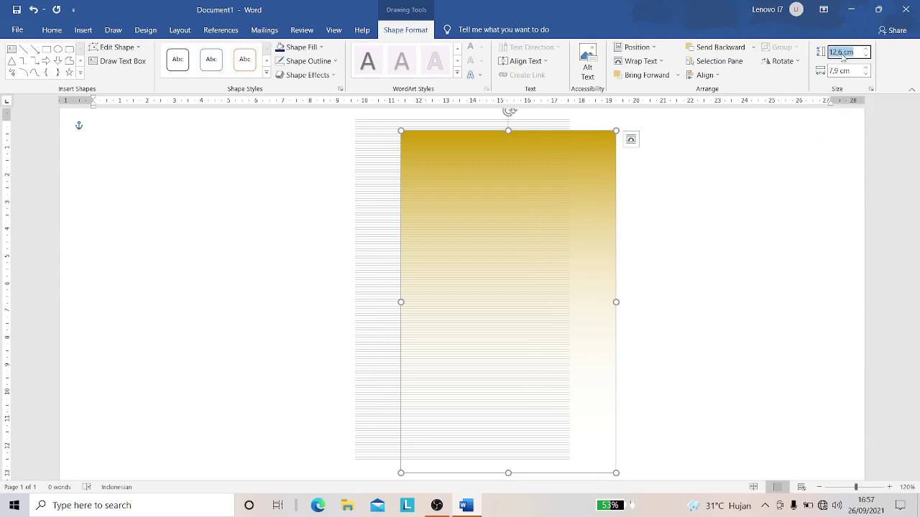
double_click(842, 54)
type("5,")
type("5")
key("Tab")
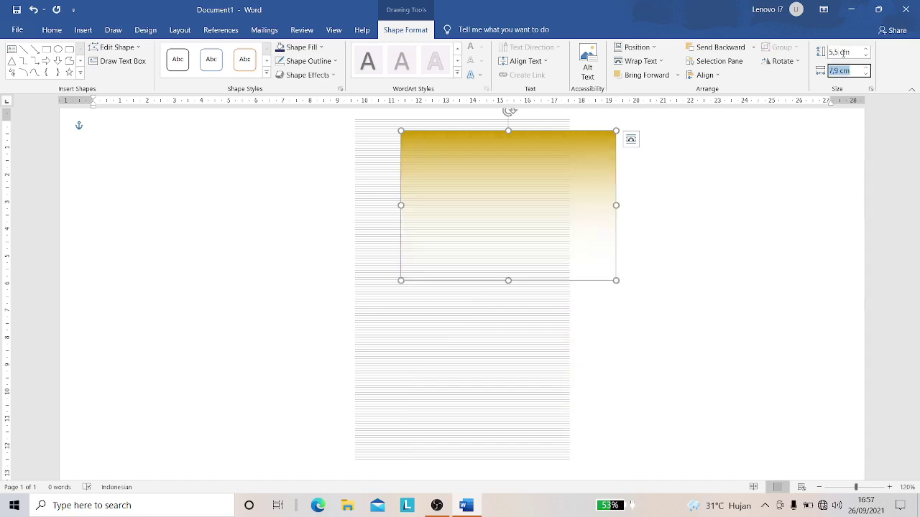
left_click(844, 52)
key("XF86AudioRaiseVolume")
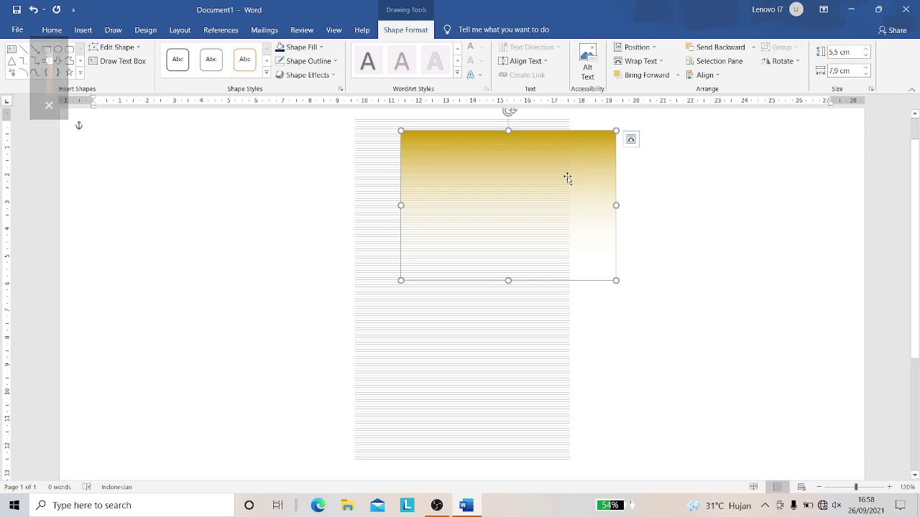
- Centre the first gold gradient rectangle horizontally and nudge it toward the page top
left_click(719, 76)
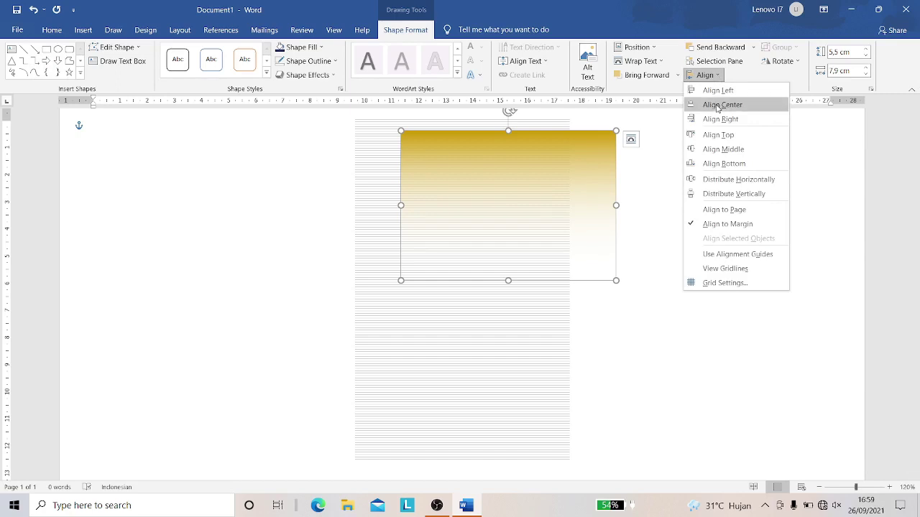
left_click(717, 106)
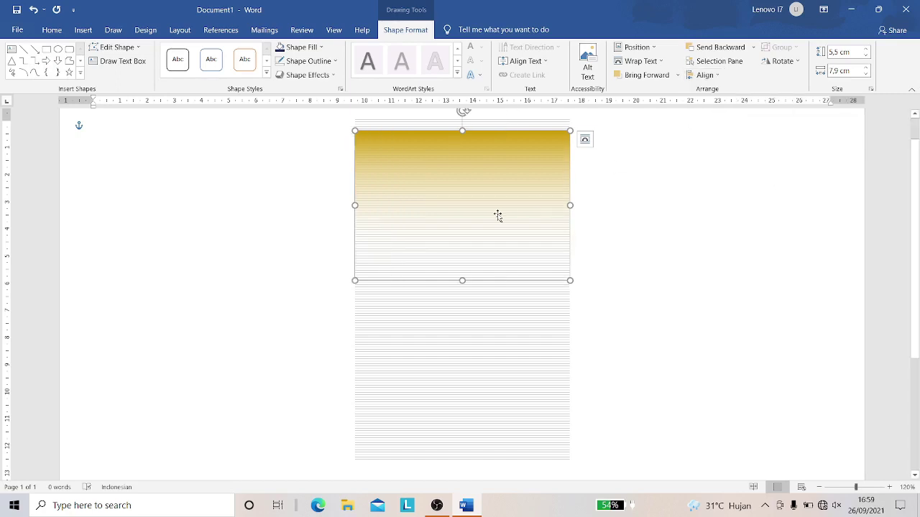
left_click_drag(497, 215, 499, 205)
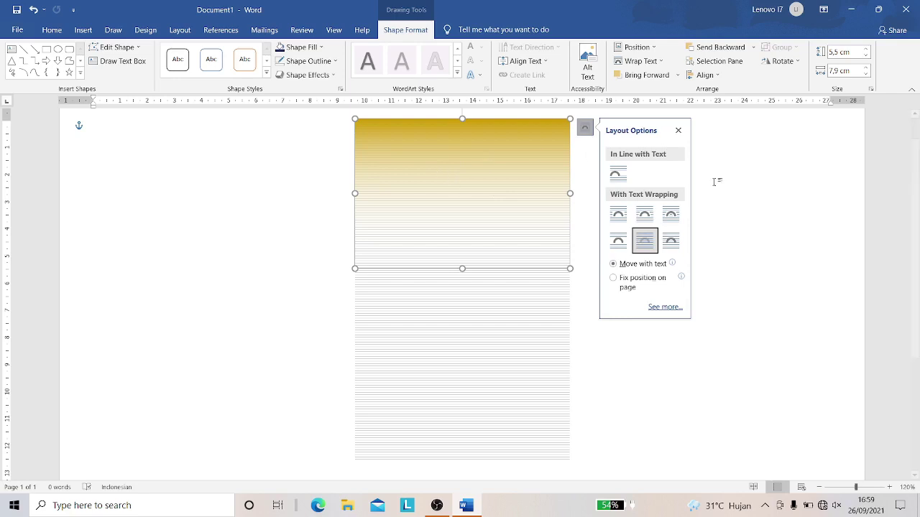
left_click(749, 204)
- Duplicate the gold rectangle lower on the card, centre the copy horizontally, and nudge it into place
left_click(494, 165)
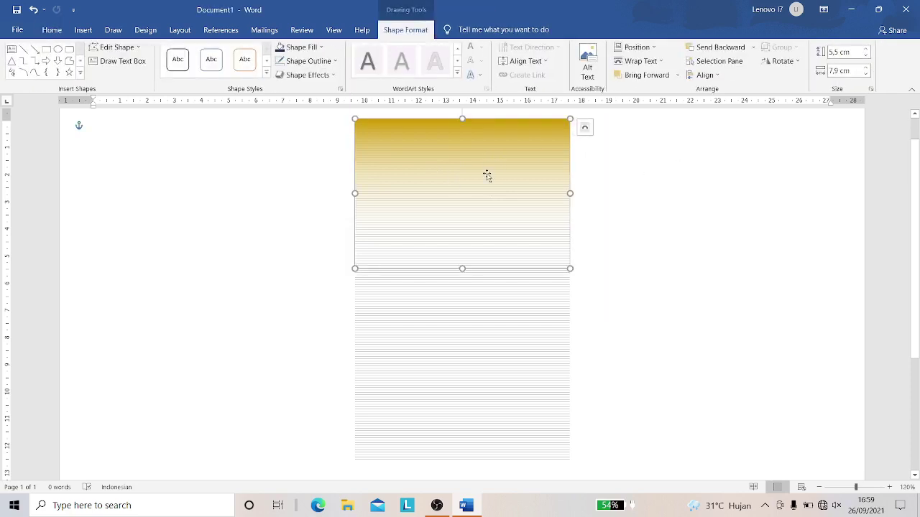
left_click_drag(488, 177, 491, 349)
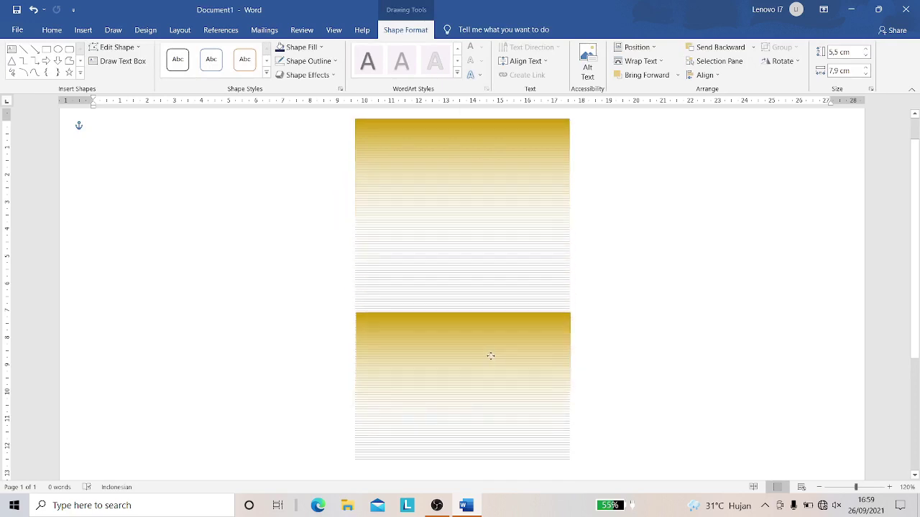
left_click_drag(491, 349, 491, 359)
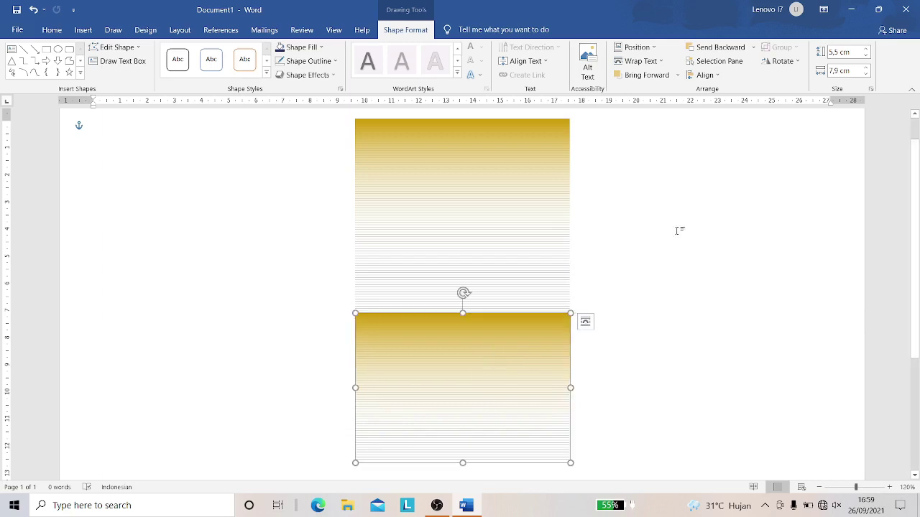
left_click(716, 79)
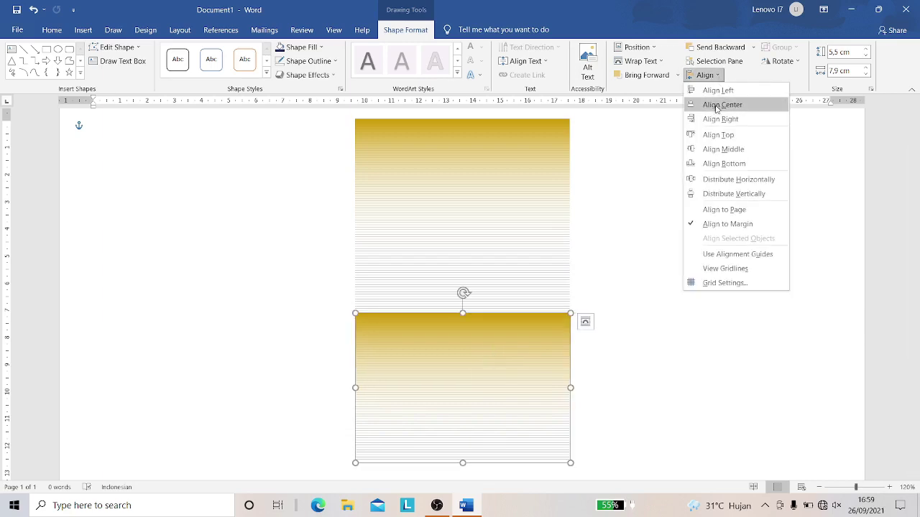
left_click(719, 106)
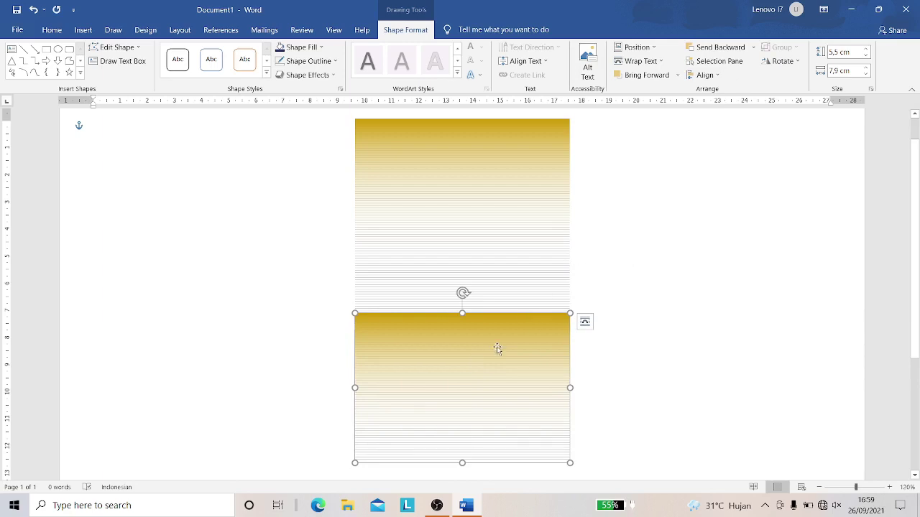
left_click_drag(497, 348, 496, 343)
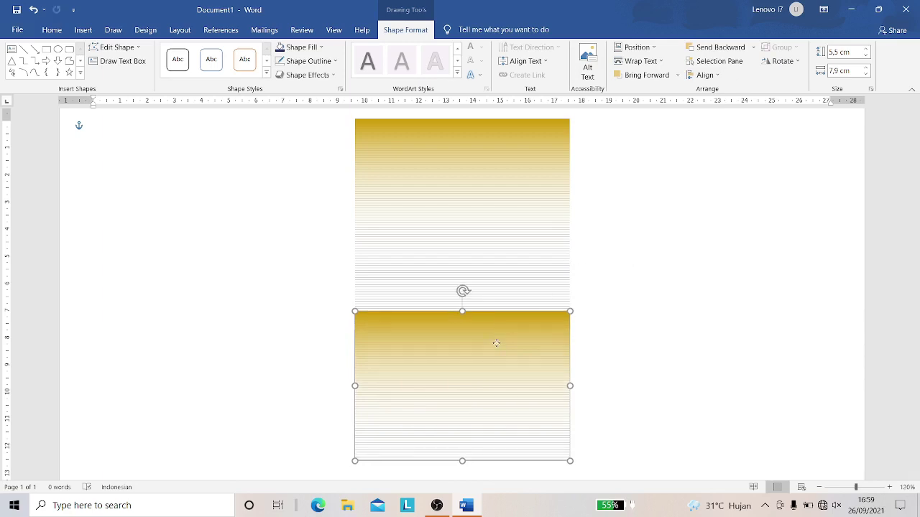
key("Up")
- Copy the lower gold block up to mid-card and shrink the copy's height to 1.2 cm
key("Down")
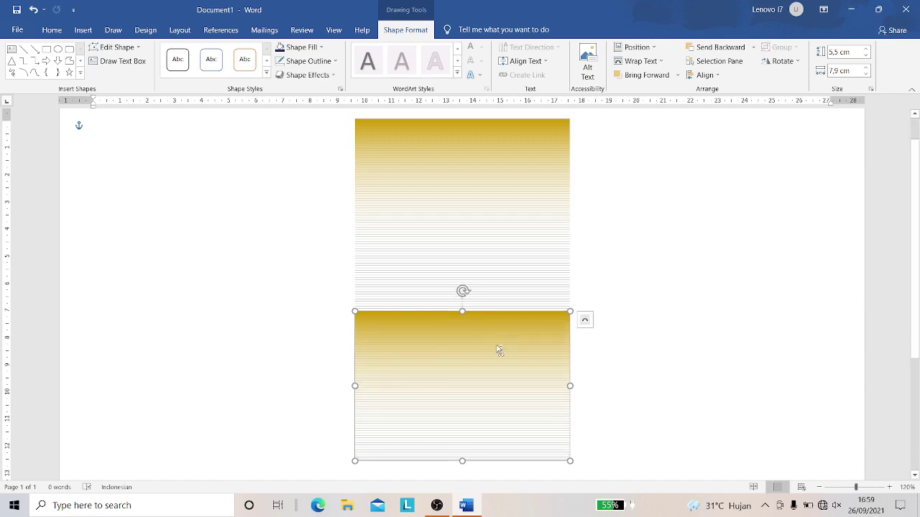
left_click_drag(496, 347, 496, 240)
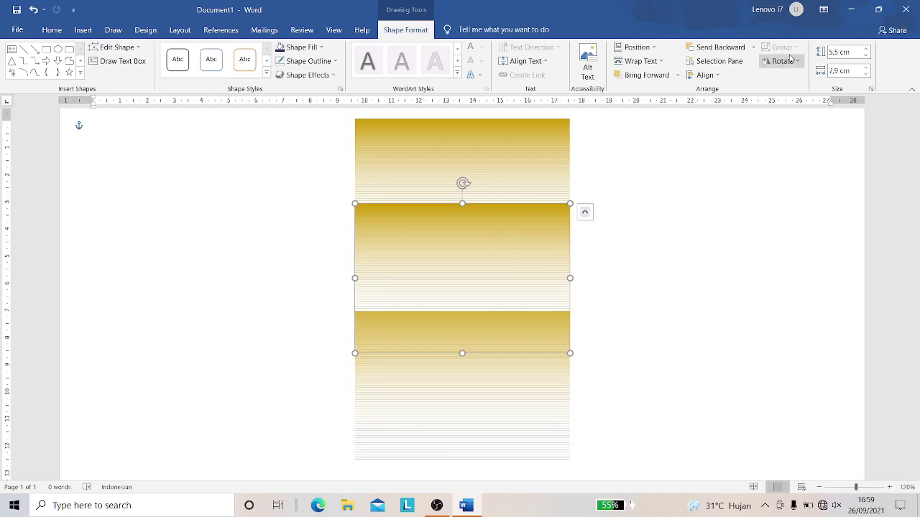
left_click(837, 52)
type("2")
key("Return")
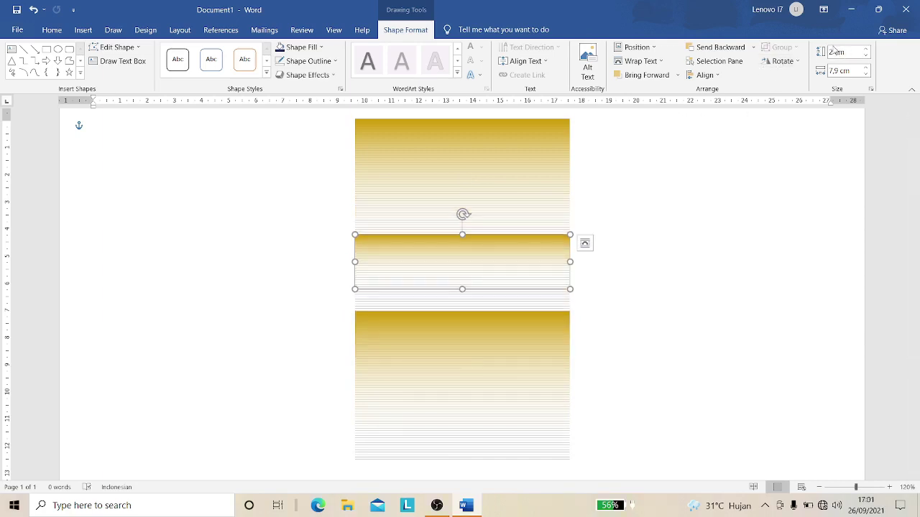
left_click(834, 52)
left_click(832, 52)
key("BackSpace")
type("1,")
type("2")
key("Tab")
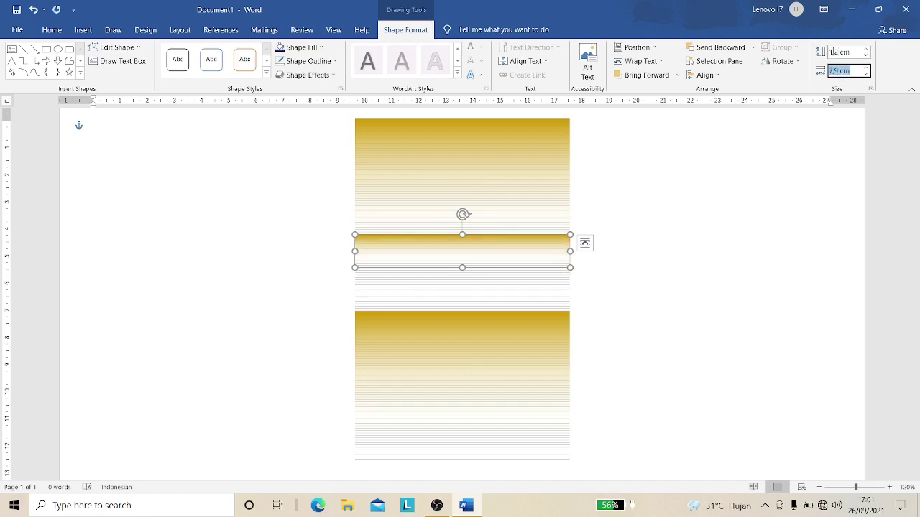
left_click(698, 164)
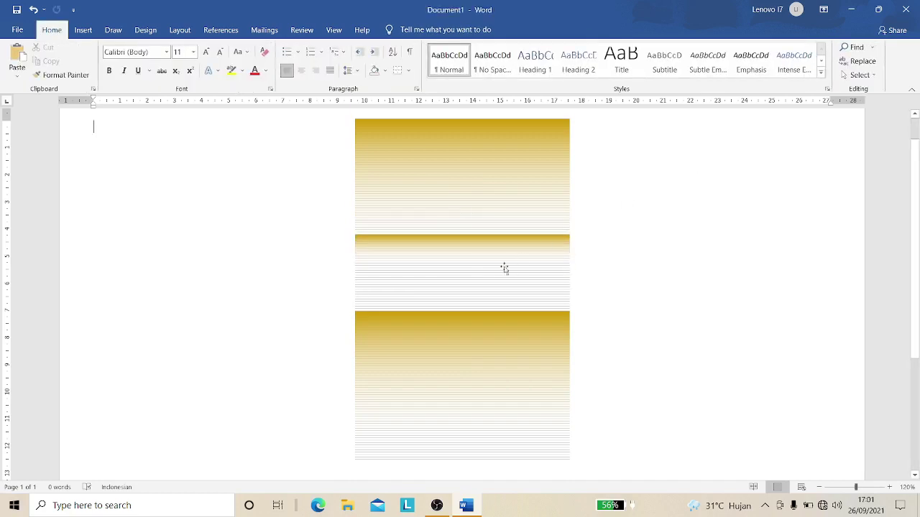
- Change the middle strip to a solid light green fill via Format Shape
left_click(480, 250)
right_click(483, 251)
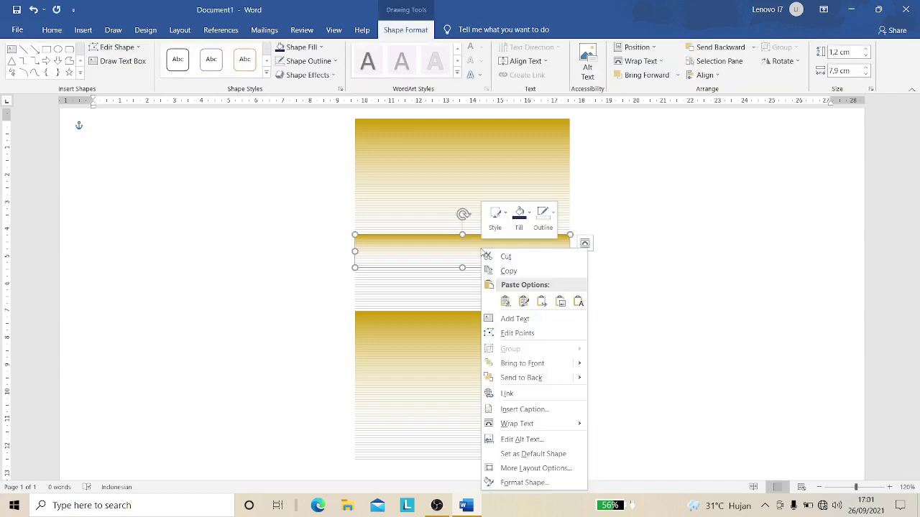
left_click(517, 483)
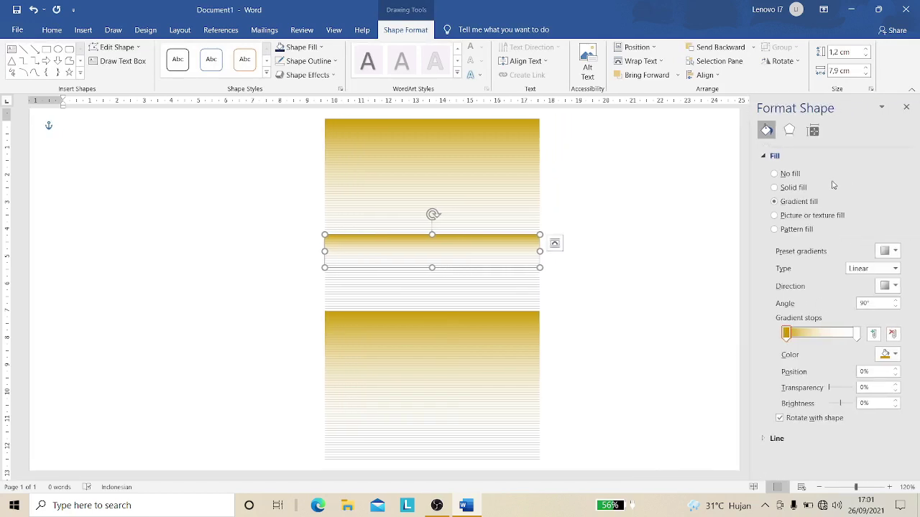
left_click(791, 188)
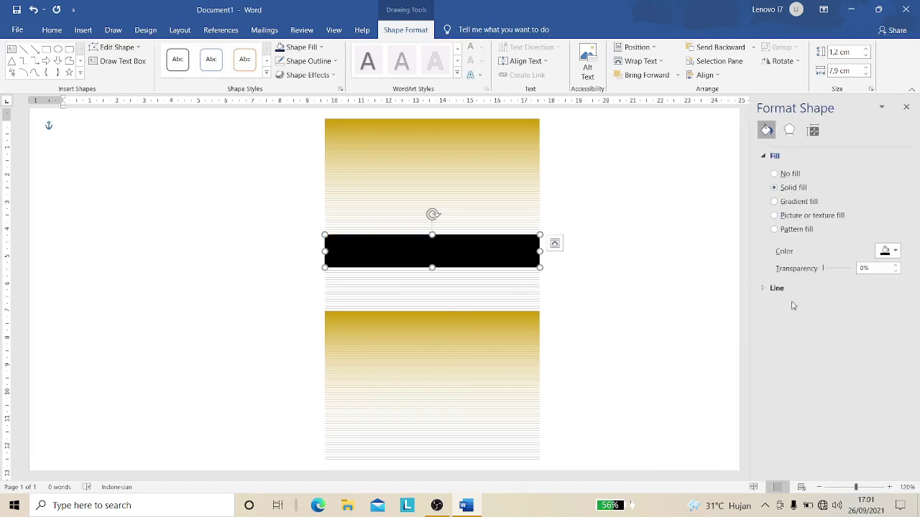
left_click(895, 254)
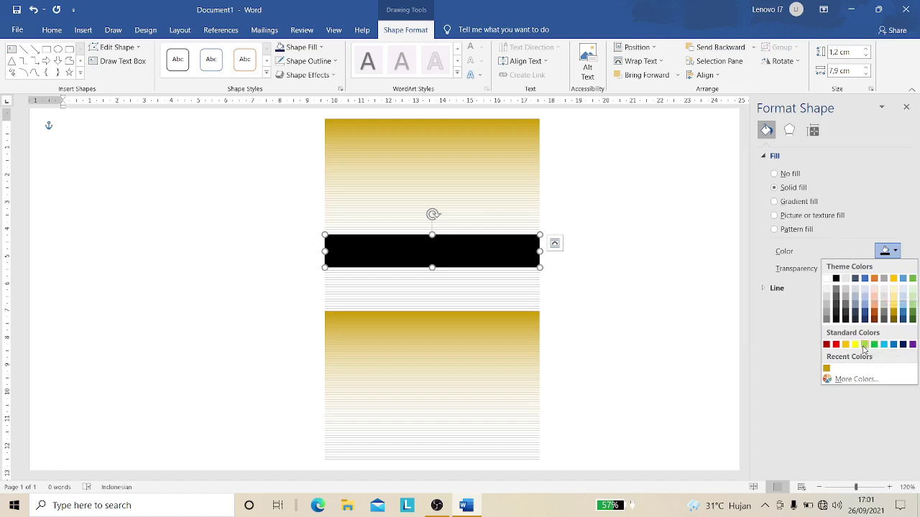
left_click(865, 345)
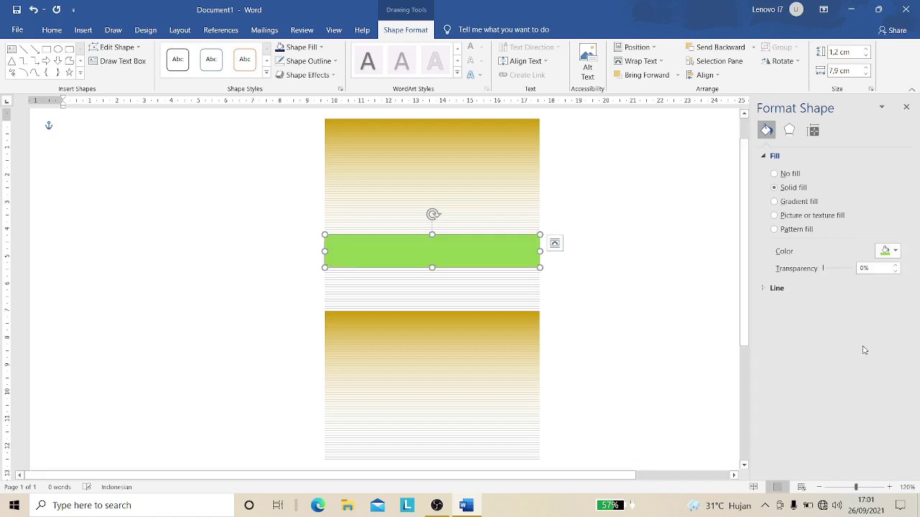
left_click(624, 242)
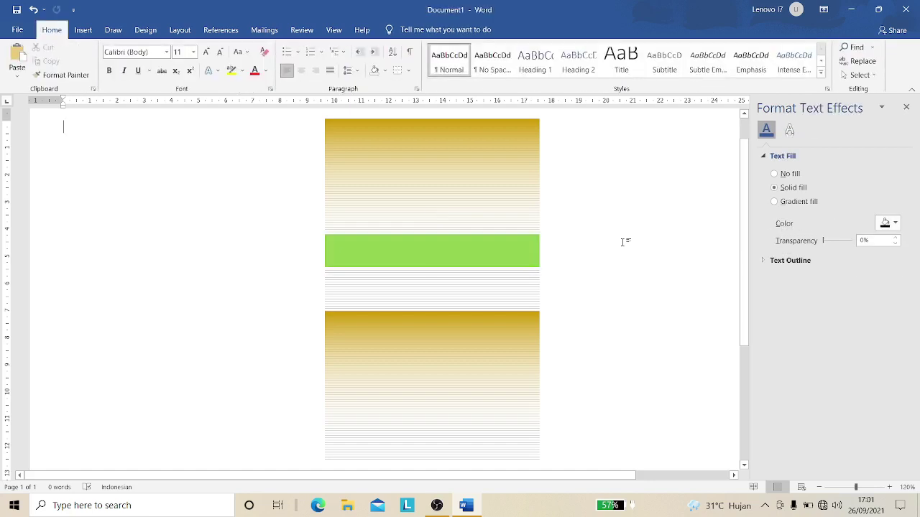
- Move the green strip onto the lower gold block and place a copy higher up
left_click(486, 241)
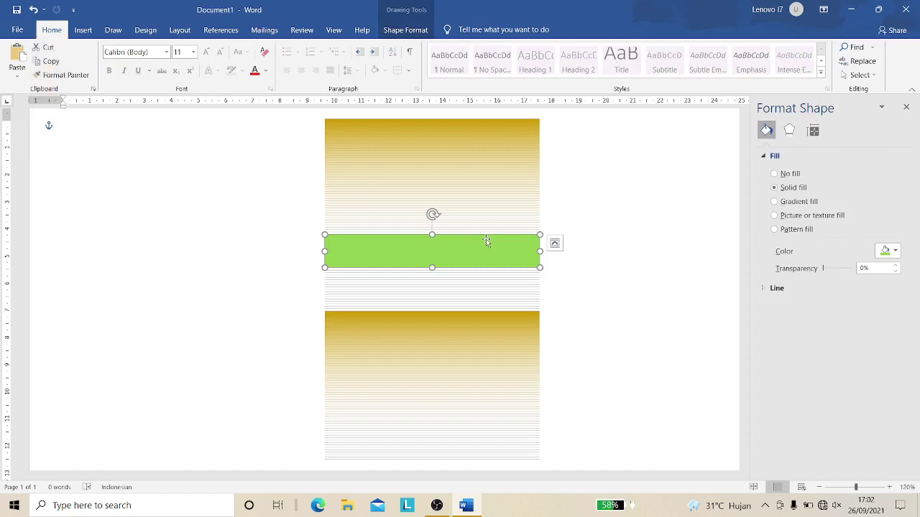
left_click_drag(486, 241, 485, 283)
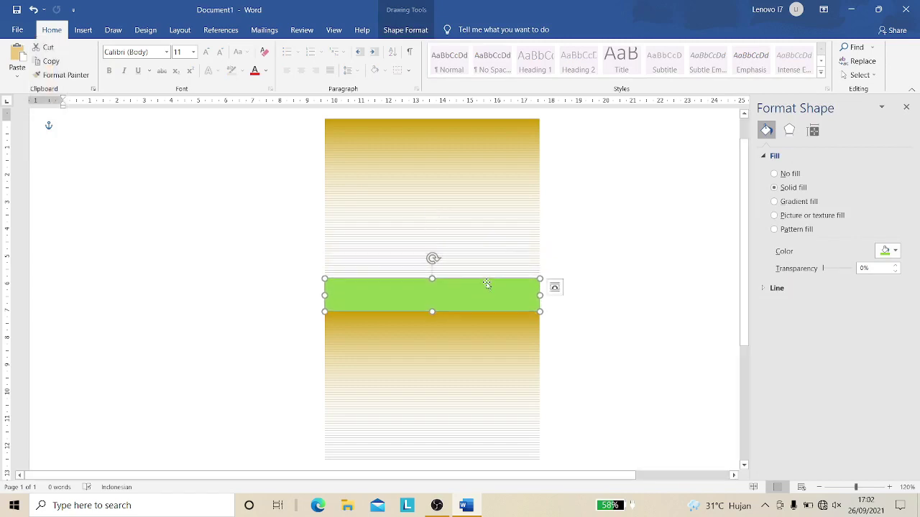
left_click_drag(487, 286, 489, 235, "ctrl")
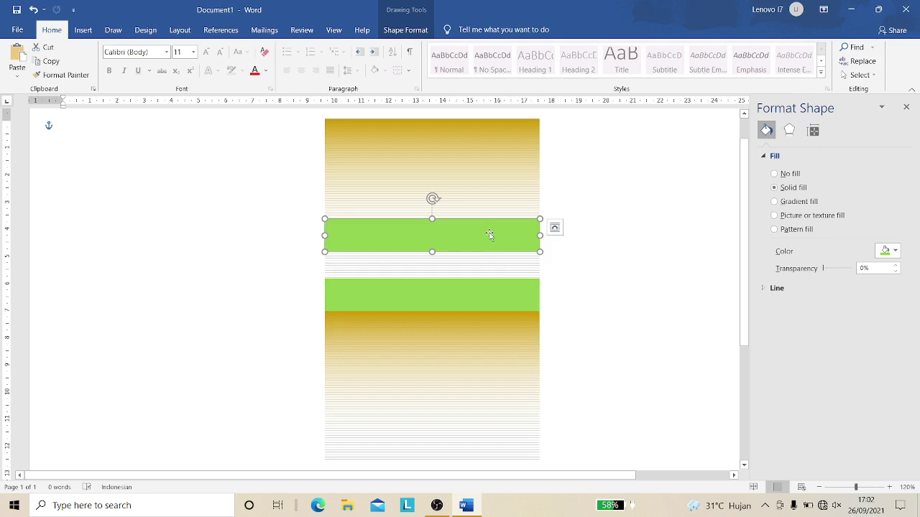
- Give the upper green strip a dark blue outline
left_click(403, 33)
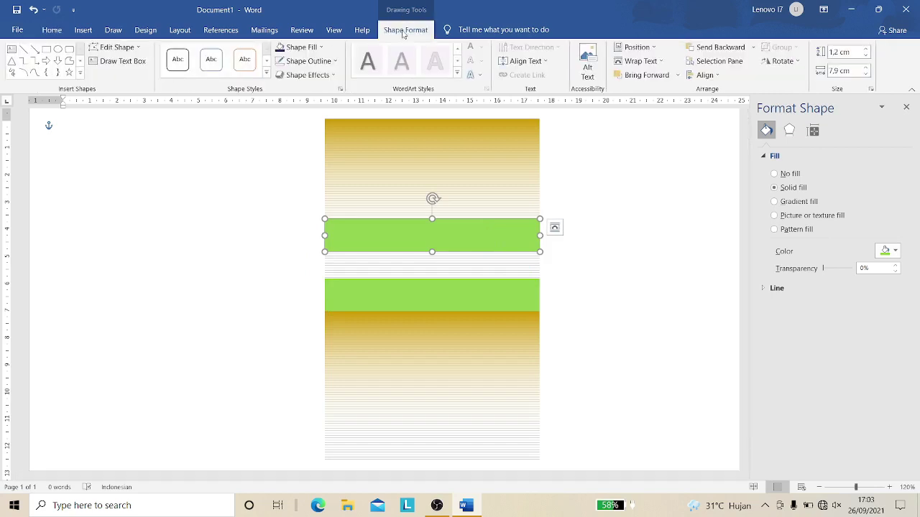
left_click(335, 62)
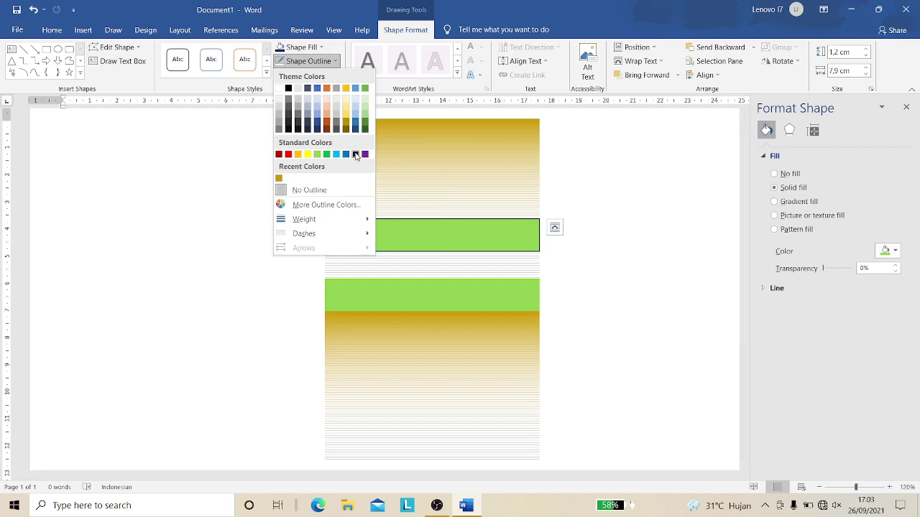
left_click(355, 155)
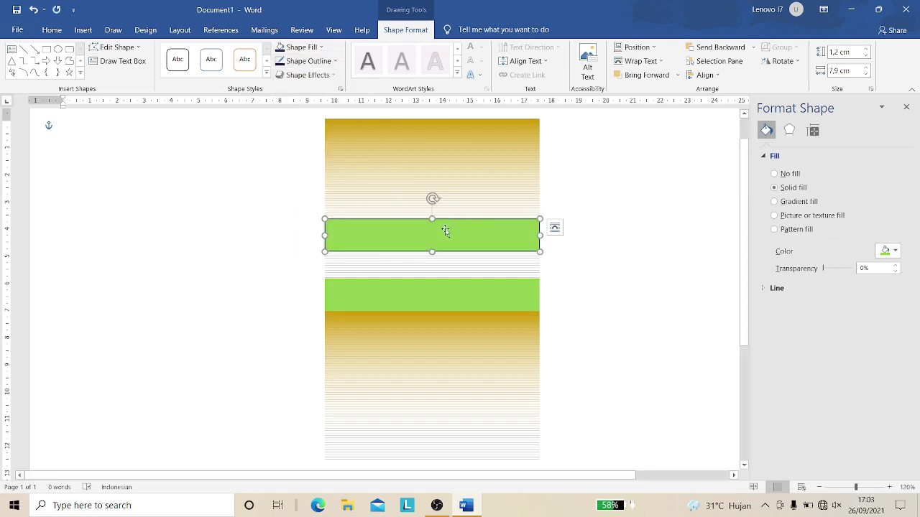
- Resize the green box to 6 cm high by 4 cm wide, centre it horizontally, and lower it slightly
left_click(845, 51)
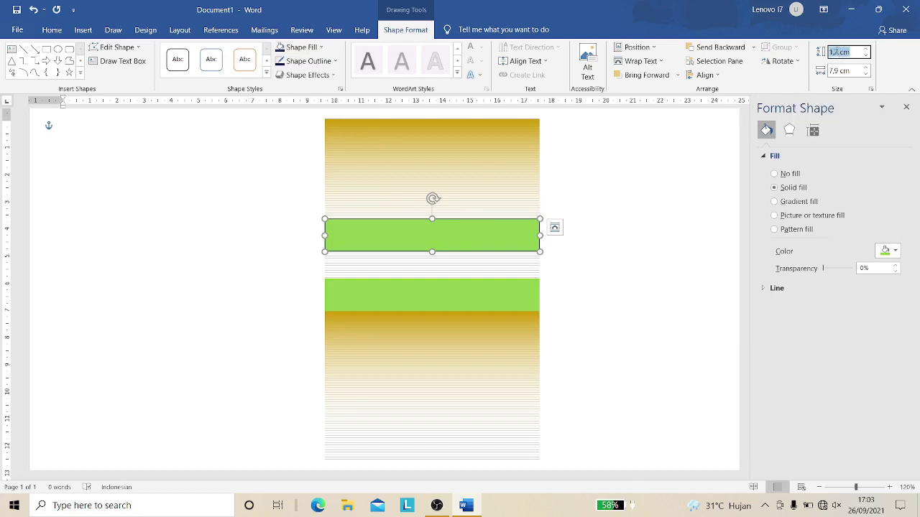
type("6")
key("Tab")
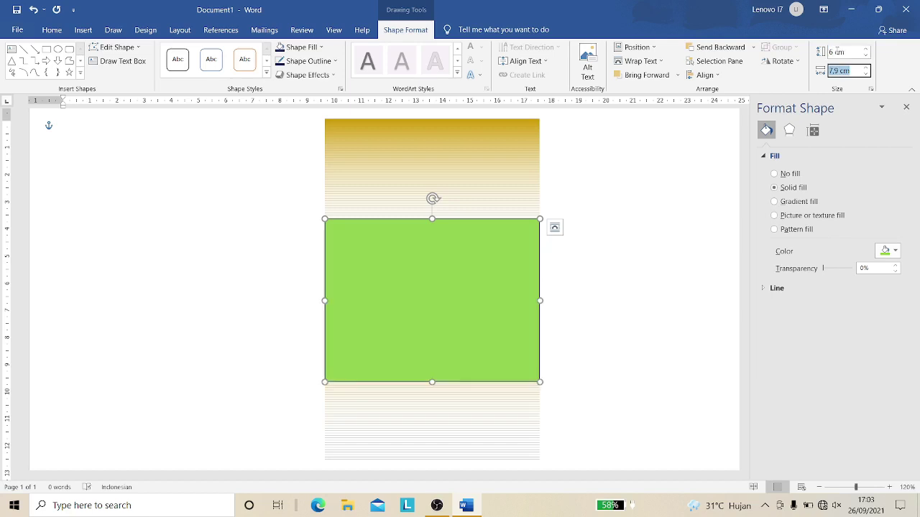
type("4")
key("Tab")
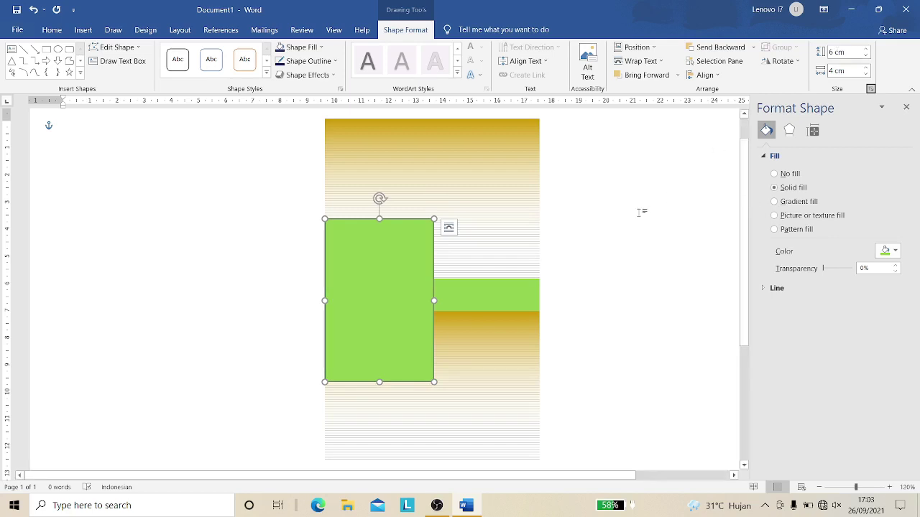
left_click(714, 78)
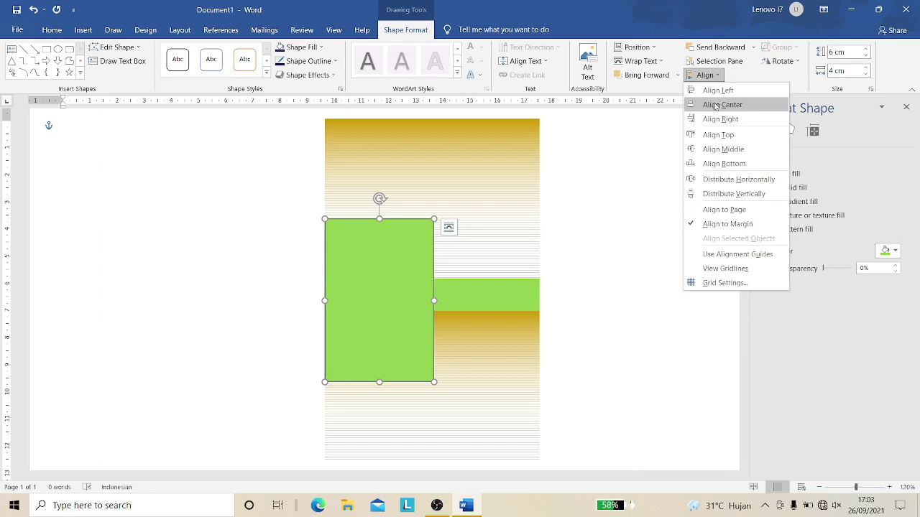
left_click(718, 104)
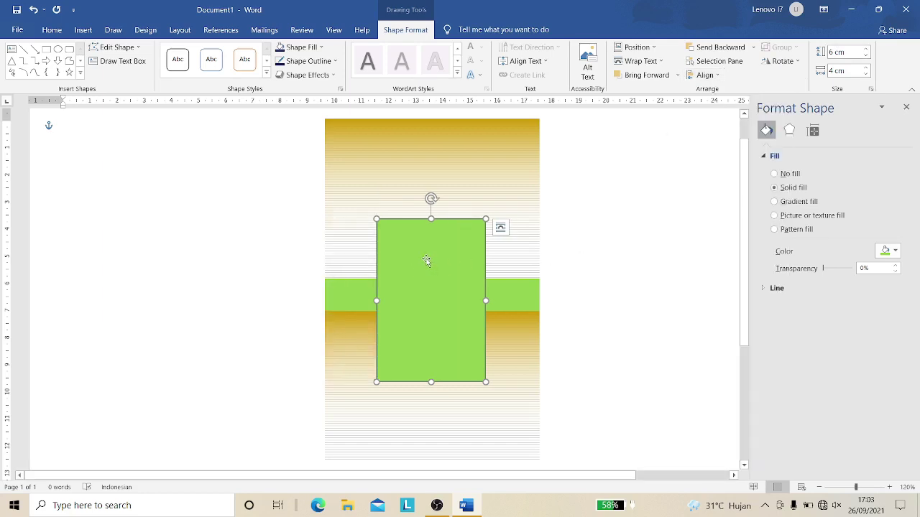
left_click_drag(427, 261, 424, 283)
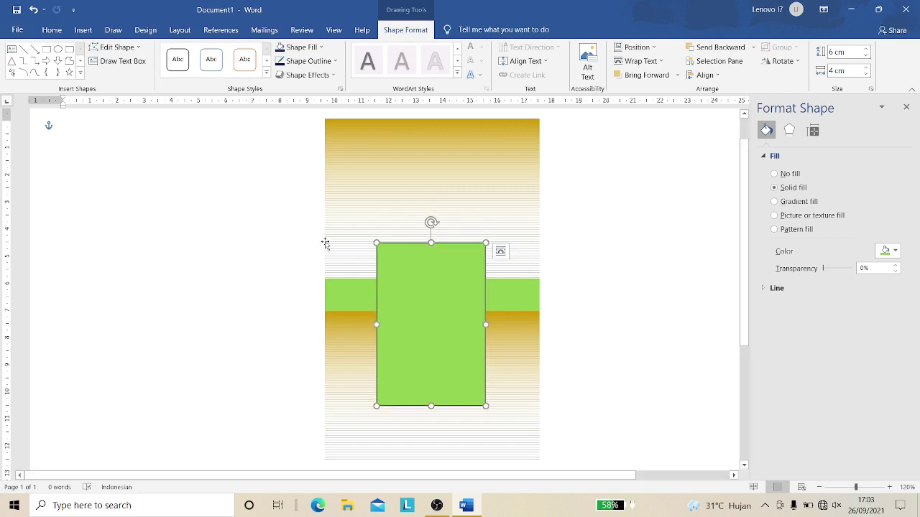
- Draw a blue rectangle bar near the bottom of the card
left_click(301, 236)
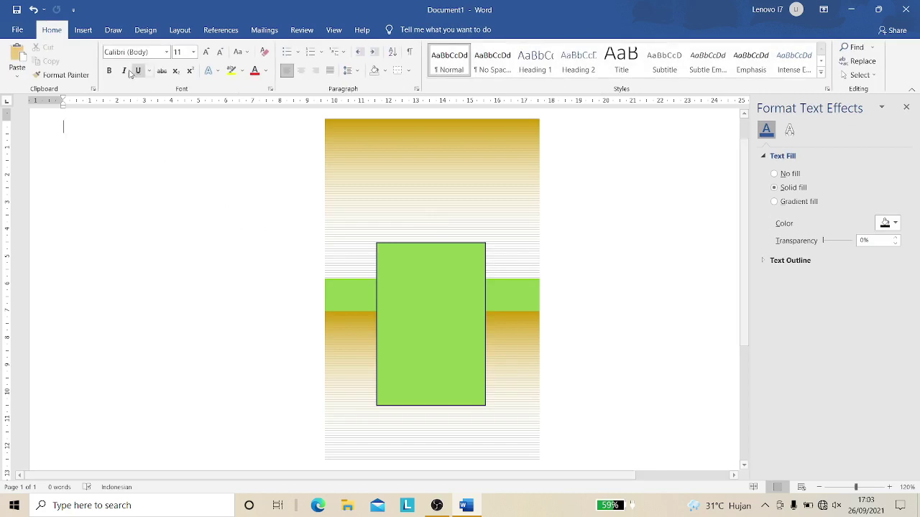
left_click(83, 30)
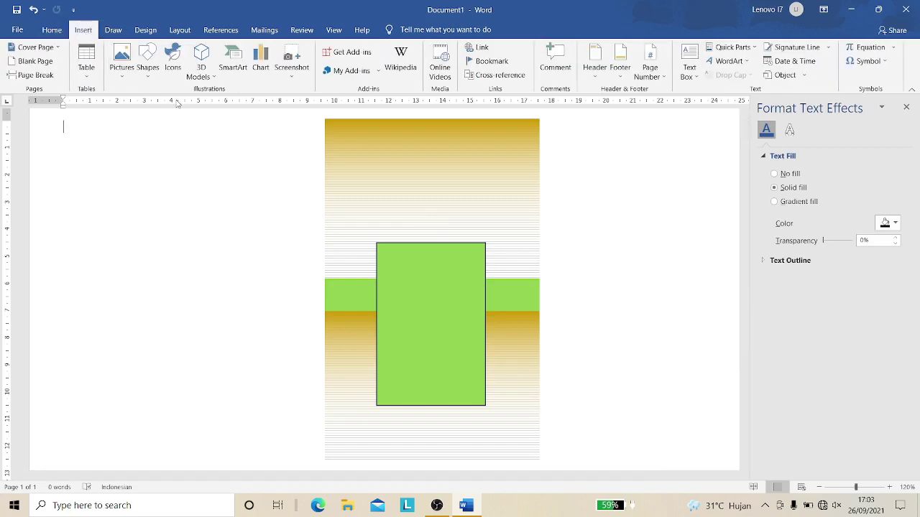
left_click(147, 68)
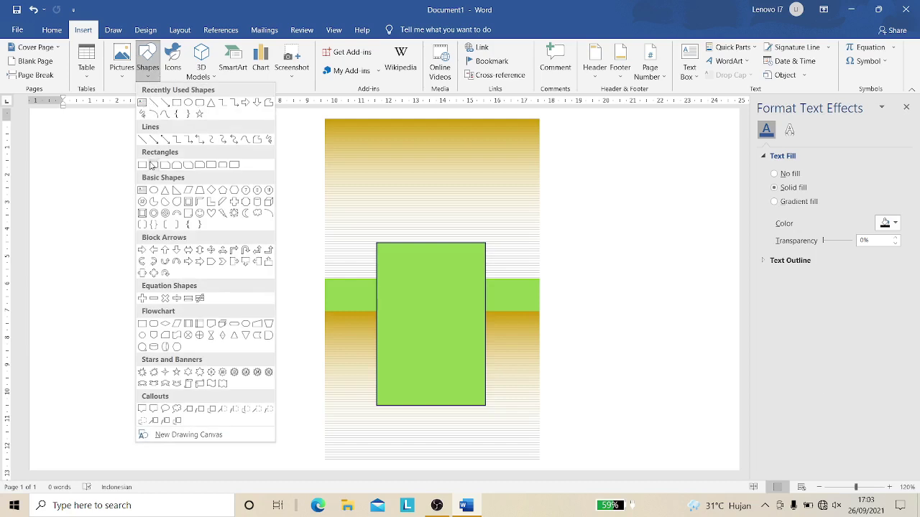
left_click(150, 165)
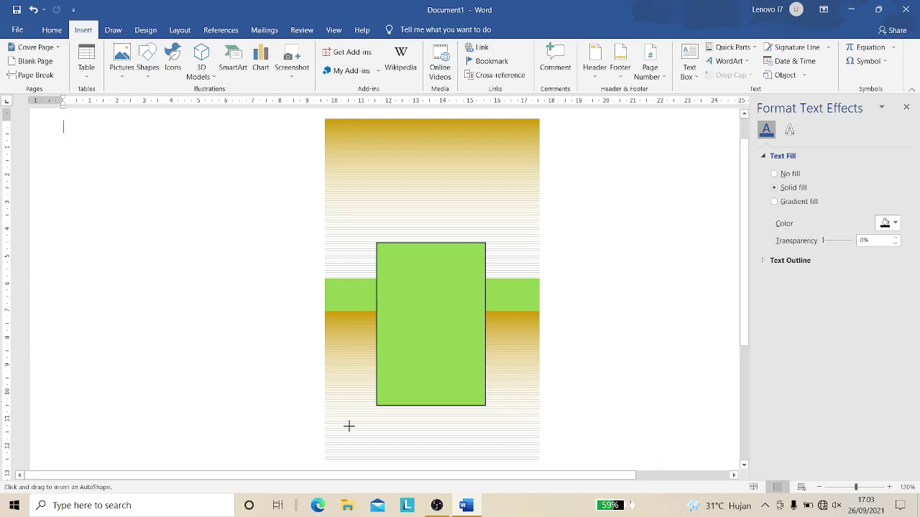
mouse_move(348, 426)
left_mouse_down()
mouse_move(517, 445)
mouse_move(520, 452)
left_mouse_up()
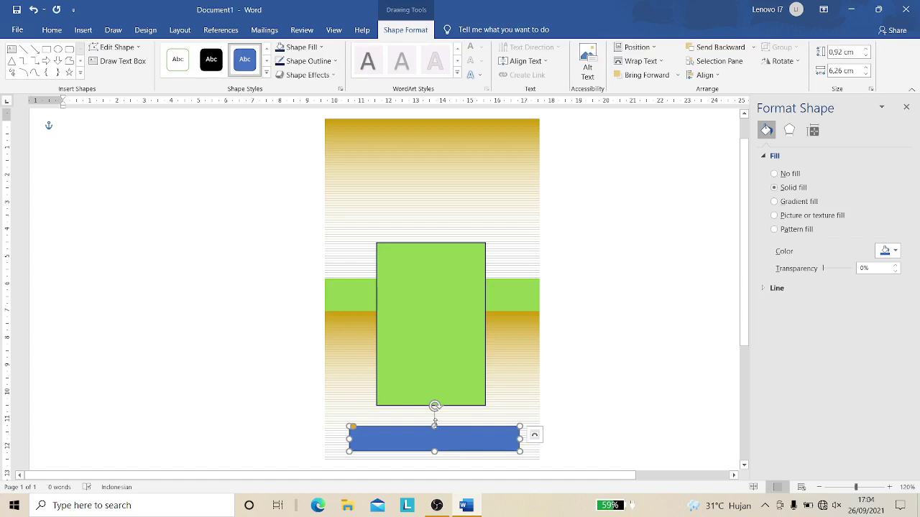
left_click_drag(435, 425, 435, 425)
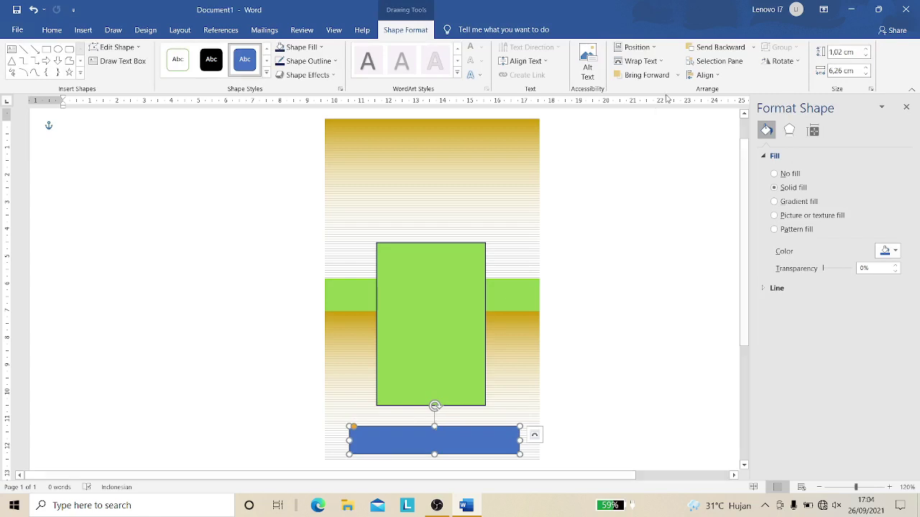
- Centre the blue bar horizontally and move it up just below the photo box
left_click(703, 75)
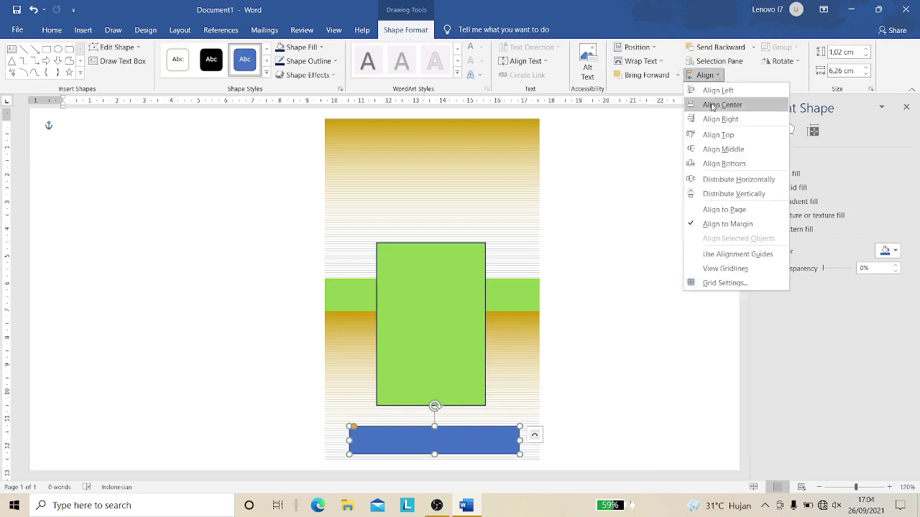
left_click(711, 104)
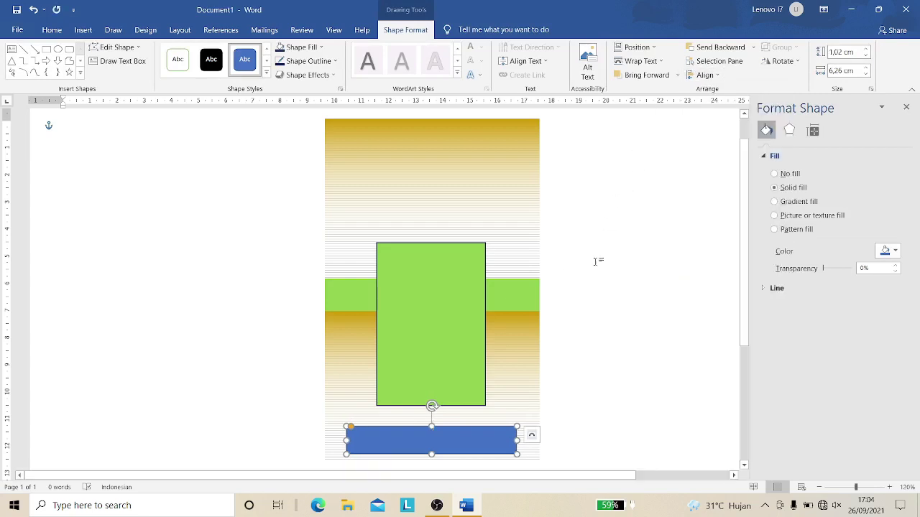
left_click_drag(449, 429, 449, 423)
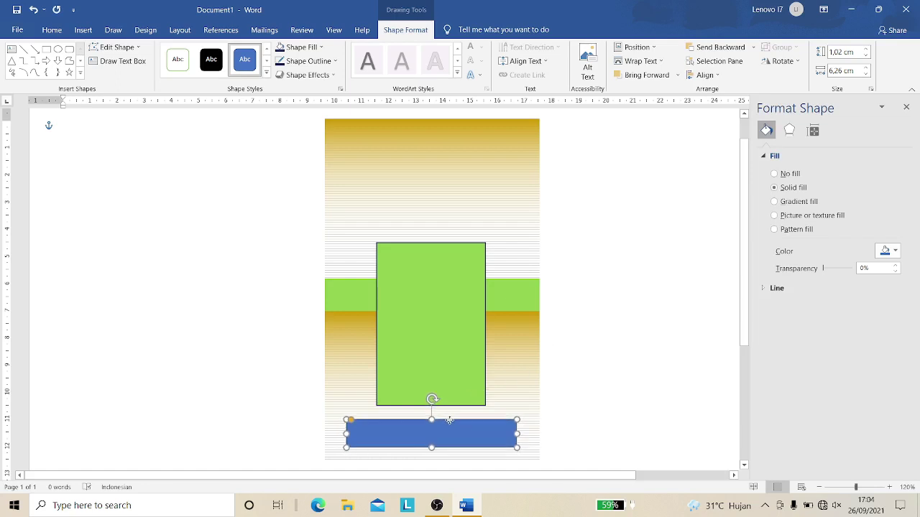
left_click(455, 359)
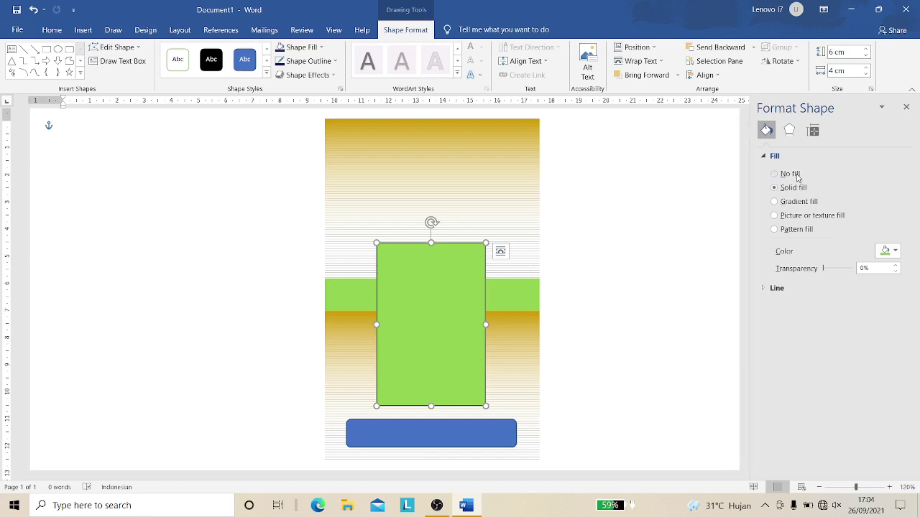
- Fill the photo box with white
left_click(894, 252)
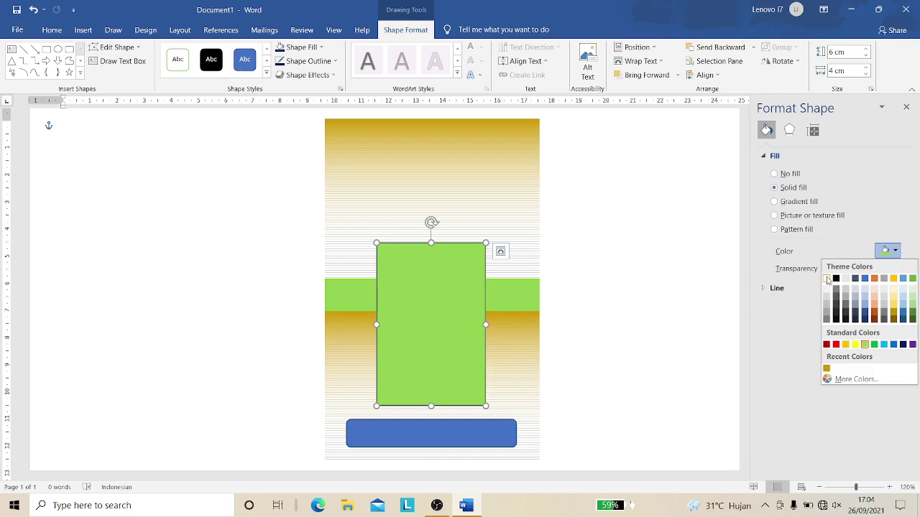
left_click(826, 279)
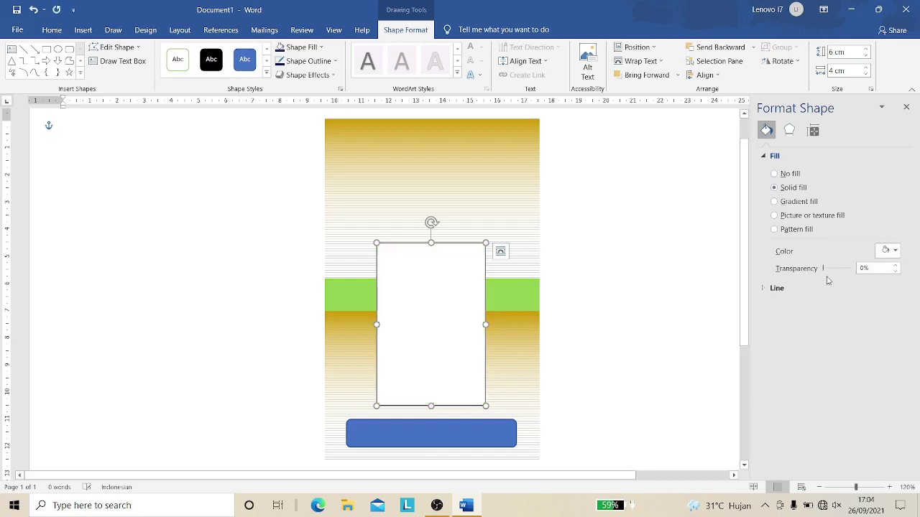
left_click(636, 273)
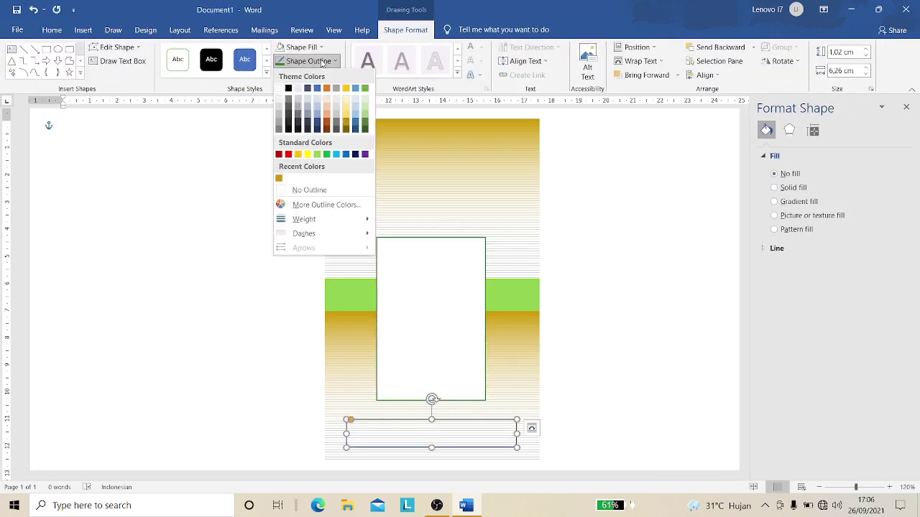
- Give the bottom bar a green outline, white fill, and rounded corners
left_click(364, 126)
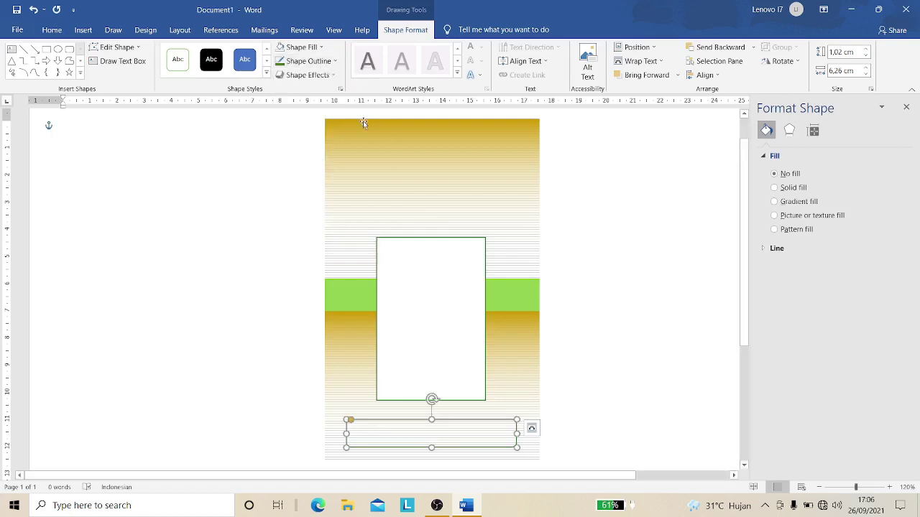
left_click(325, 49)
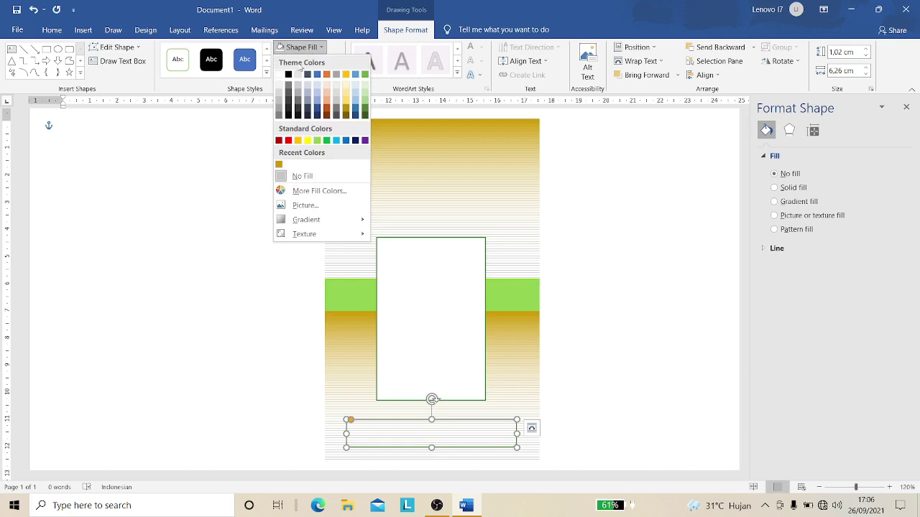
left_click(280, 76)
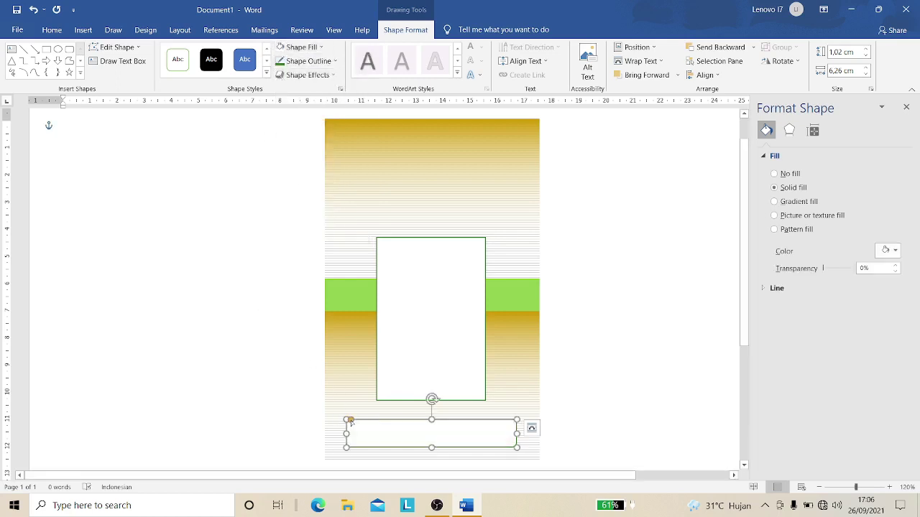
left_click_drag(350, 420, 374, 424)
left_click(559, 404)
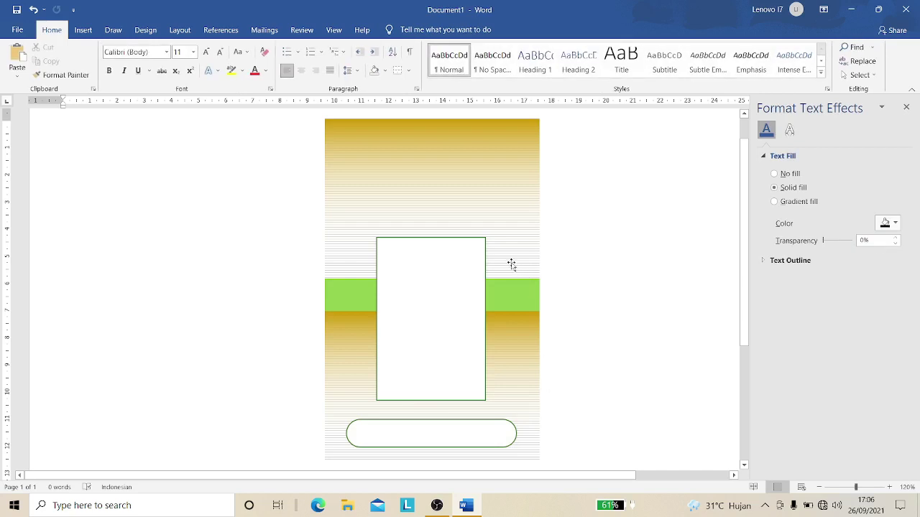
- Copy the green band to the card's top edge and set its height to 3 cm
left_click(503, 288)
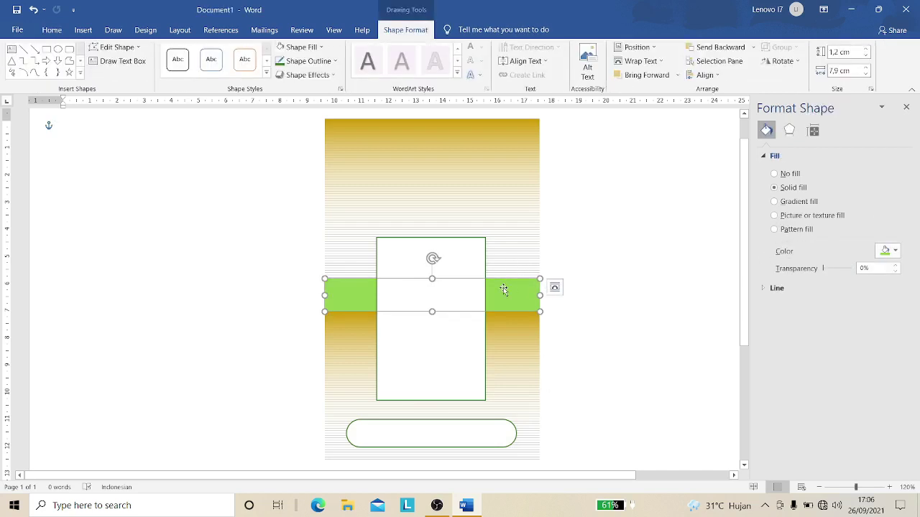
left_click_drag(506, 292, 504, 140)
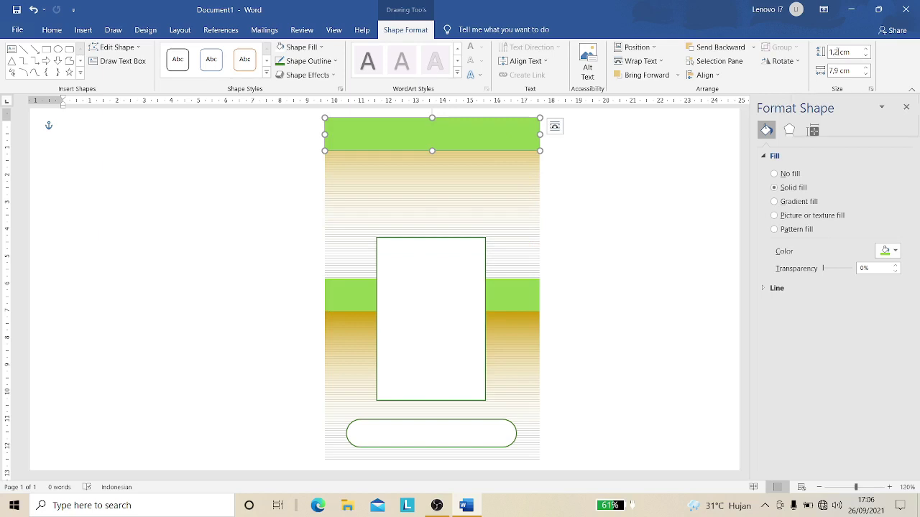
left_click(831, 51)
double_click(832, 51)
type("3")
key("Tab")
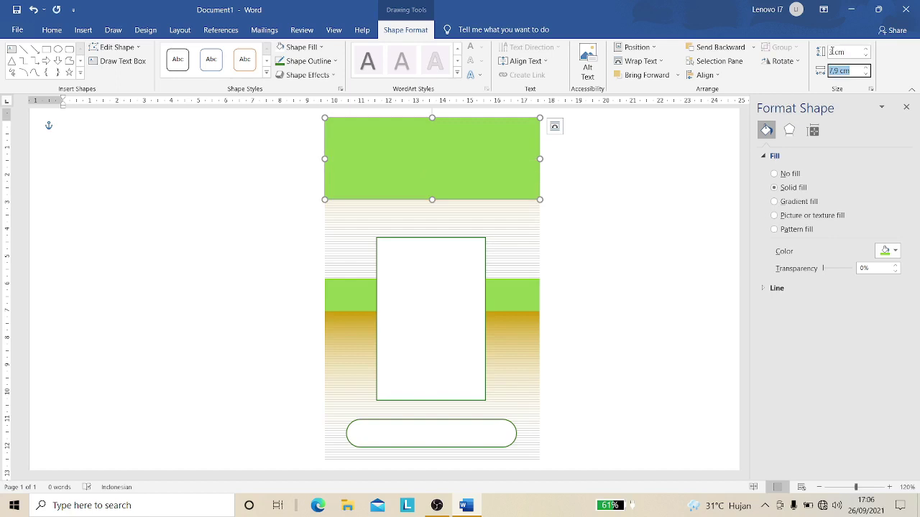
left_click(615, 202)
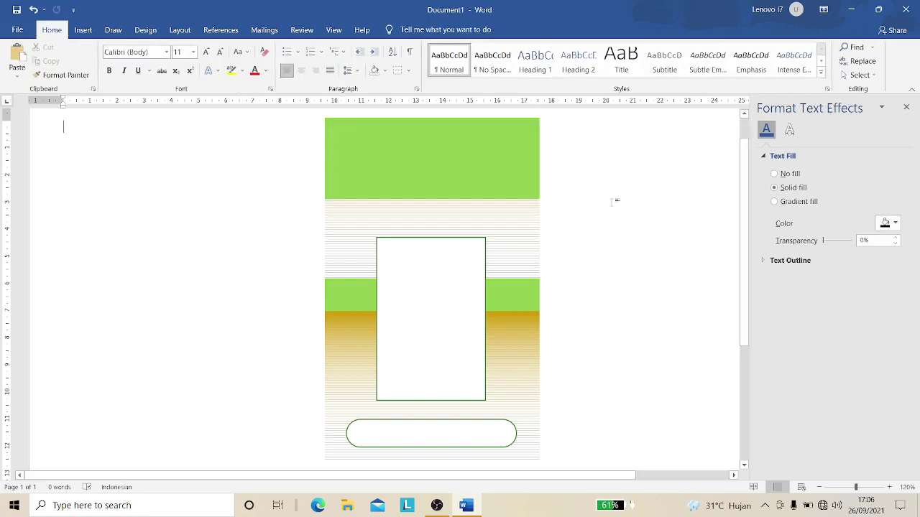
left_click(443, 152)
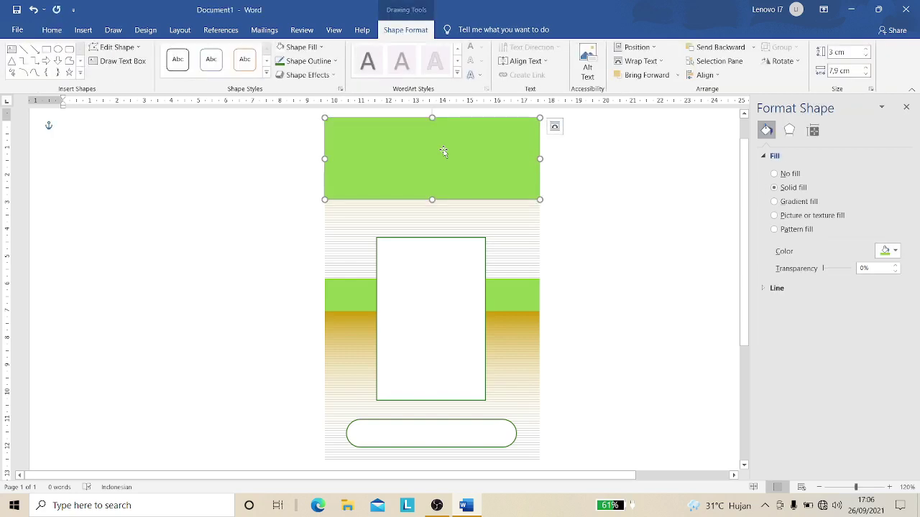
left_click(131, 49)
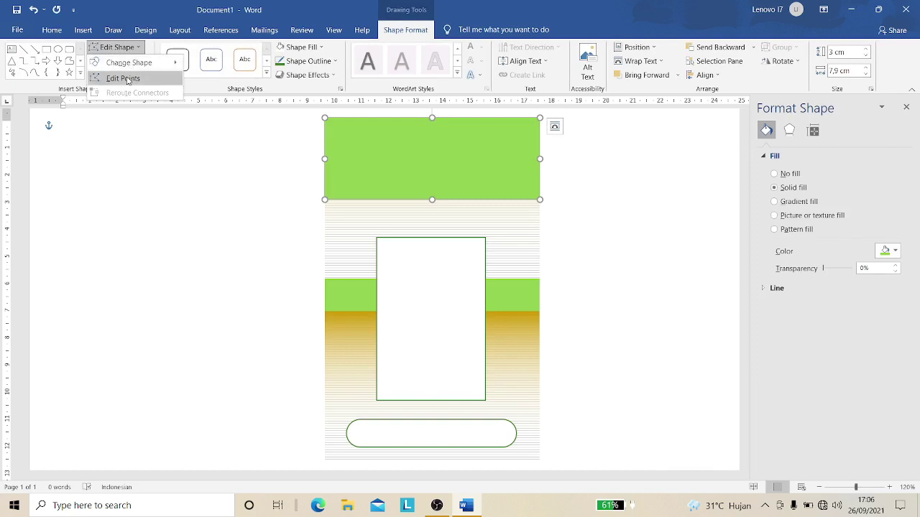
- Use Edit Points to bend both bottom corners of the green header upward into an arch
left_click(128, 79)
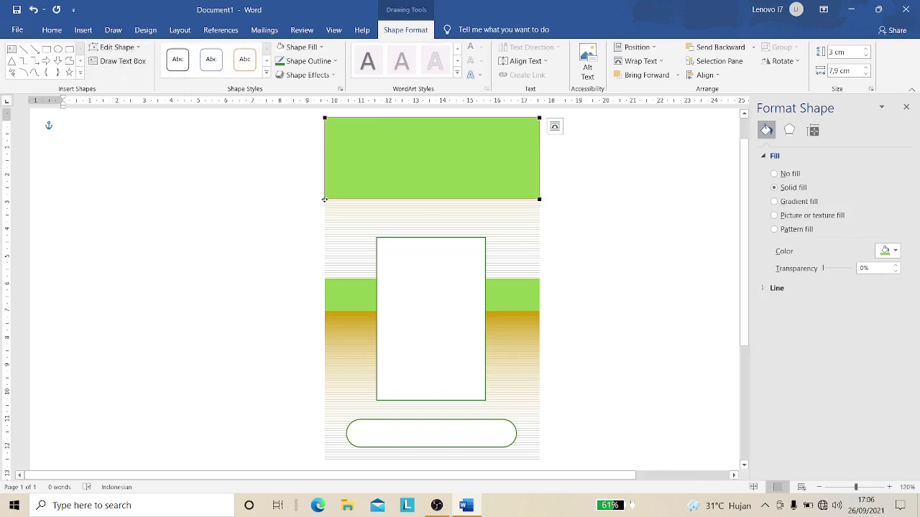
left_click(324, 199)
mouse_move(396, 199)
left_mouse_down()
mouse_move(398, 127)
mouse_move(397, 154)
left_mouse_up()
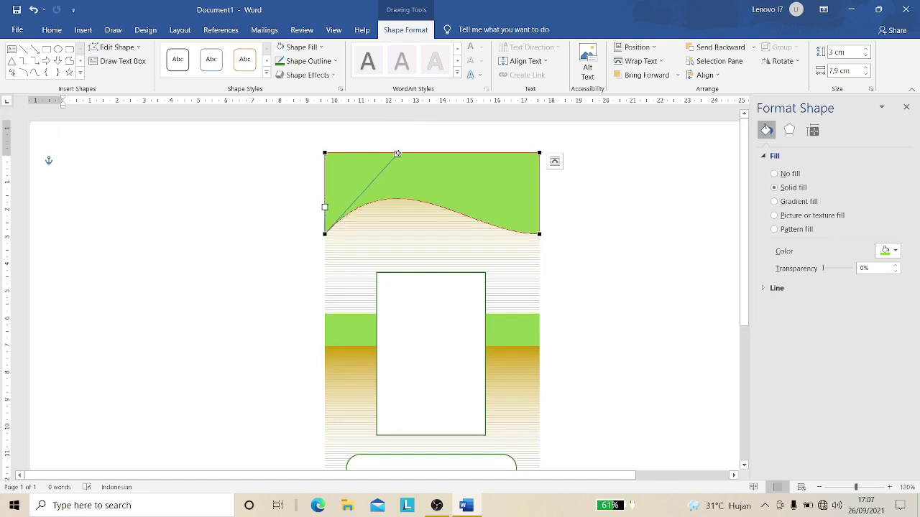
left_click(539, 234)
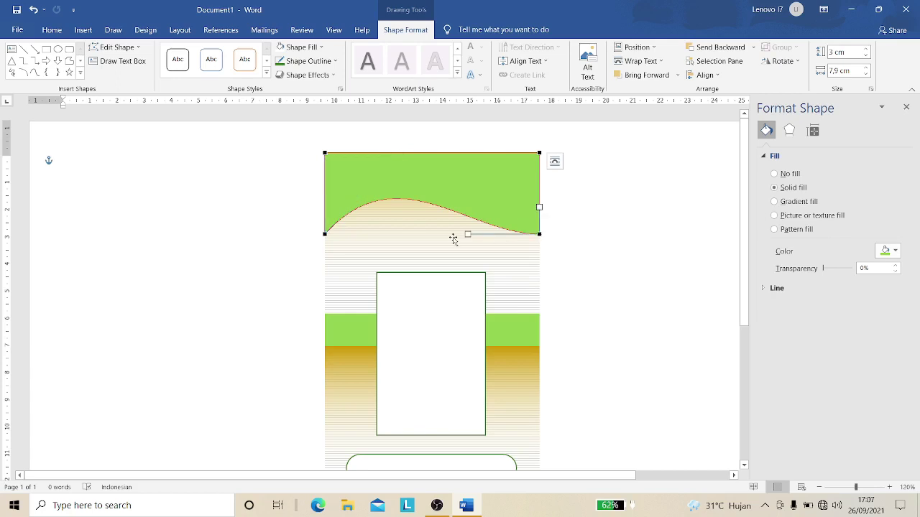
left_click_drag(467, 201, 462, 152)
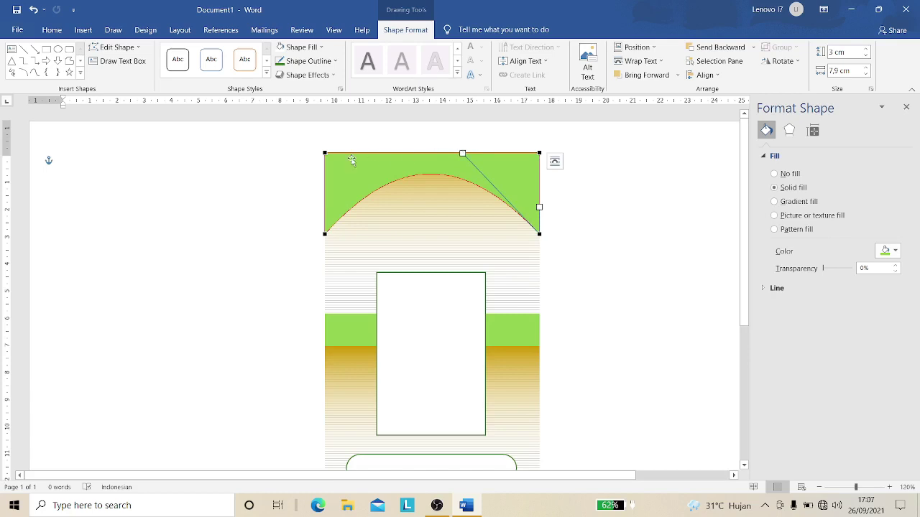
left_click(280, 171)
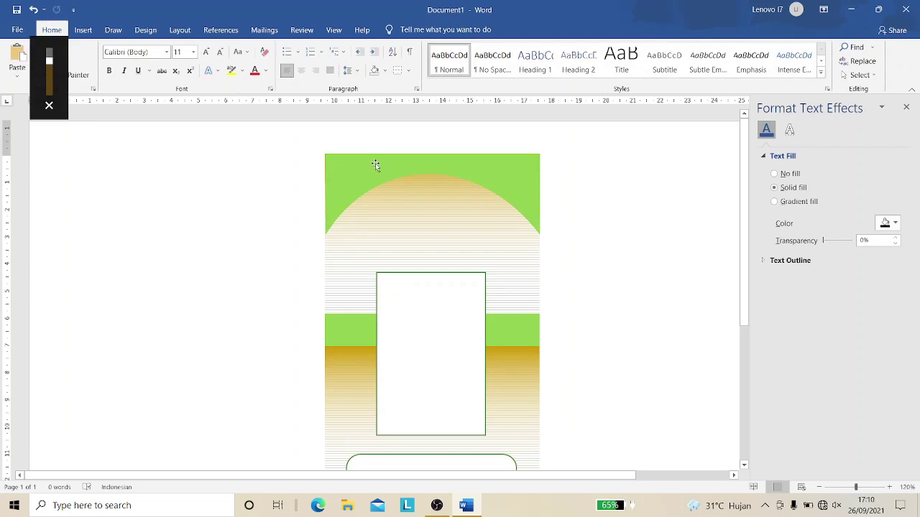
- Duplicate the arched green shape just below the header and make the copy 2 cm tall
left_click(375, 165)
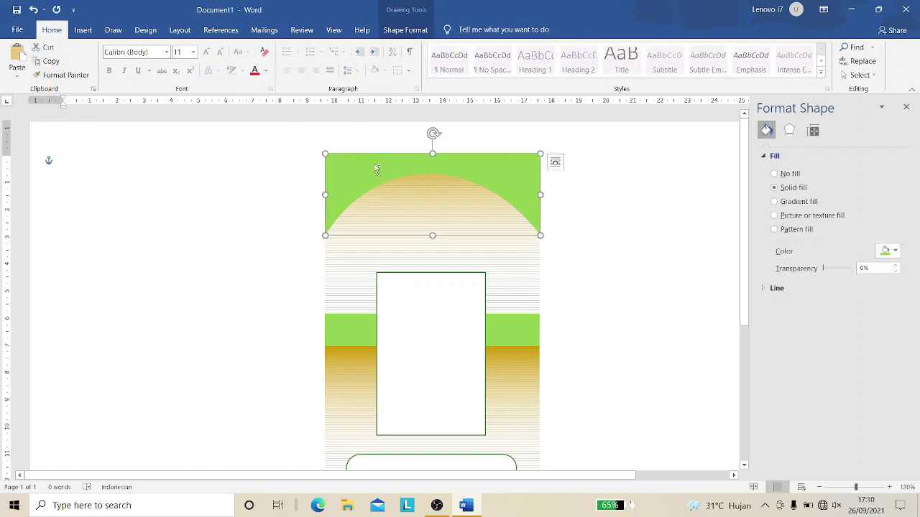
left_click_drag(375, 169, 375, 205)
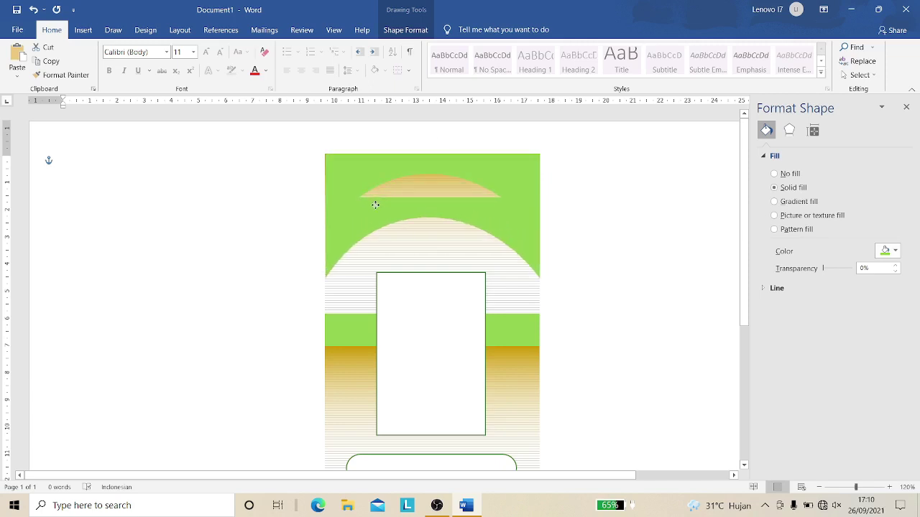
left_click_drag(375, 205, 375, 207)
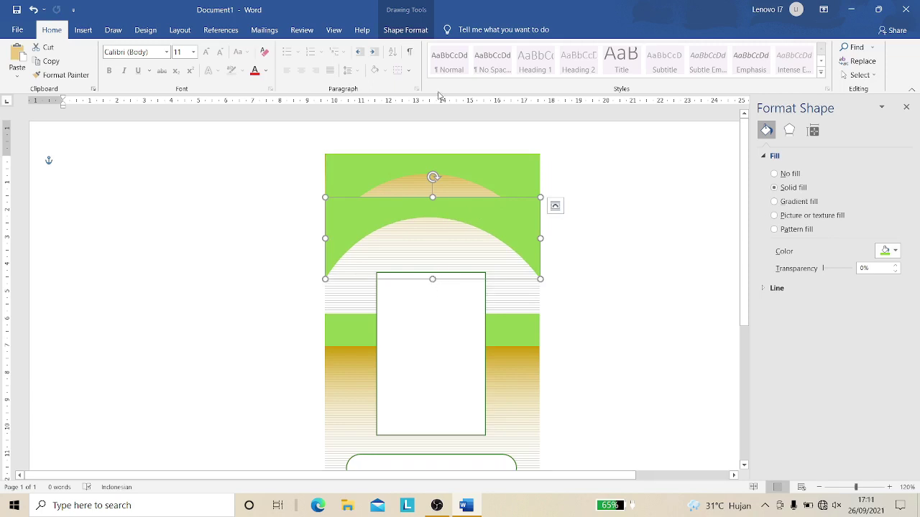
left_click(402, 37)
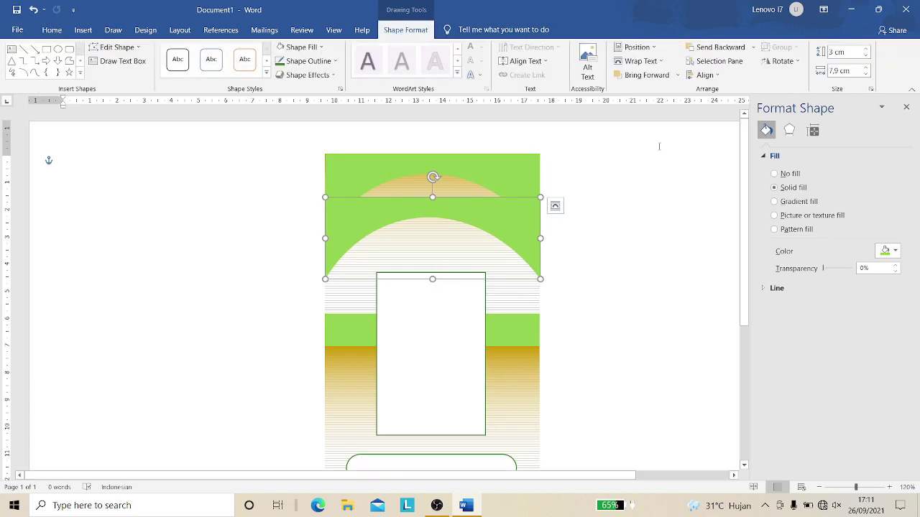
left_click(832, 52)
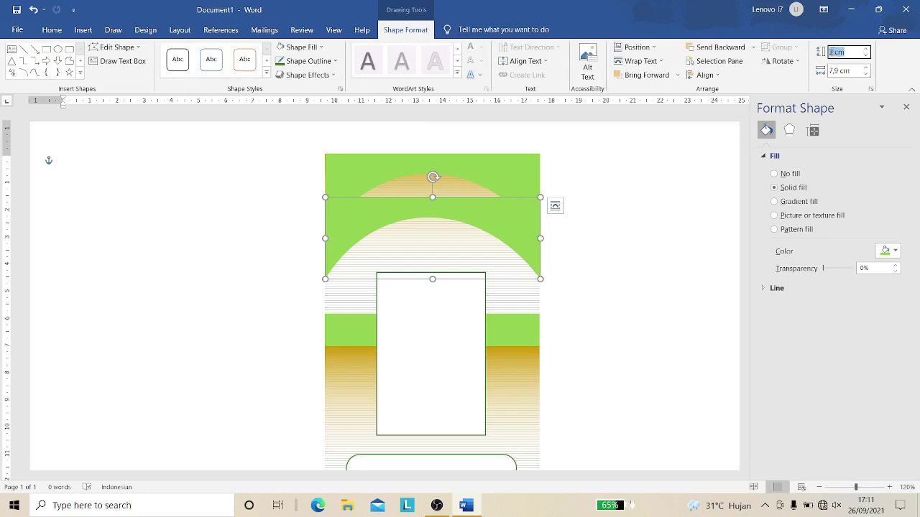
key("BackSpace")
type("2")
key("Tab")
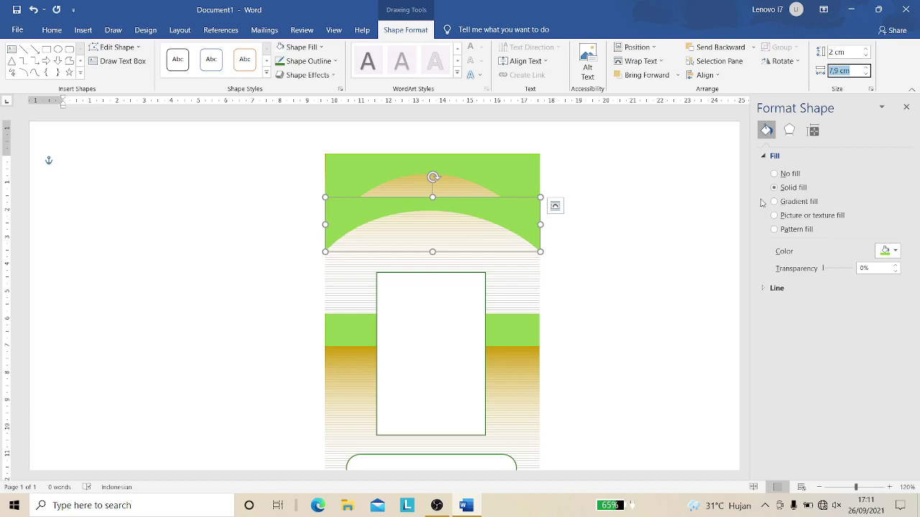
- Try a gradient fill on the original top arch, then undo it to keep it solid green
left_click(502, 176)
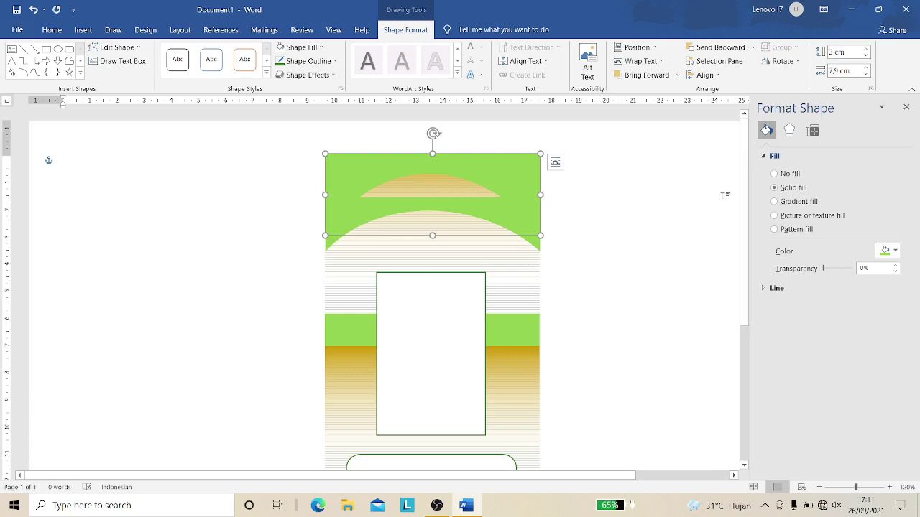
left_click(794, 204)
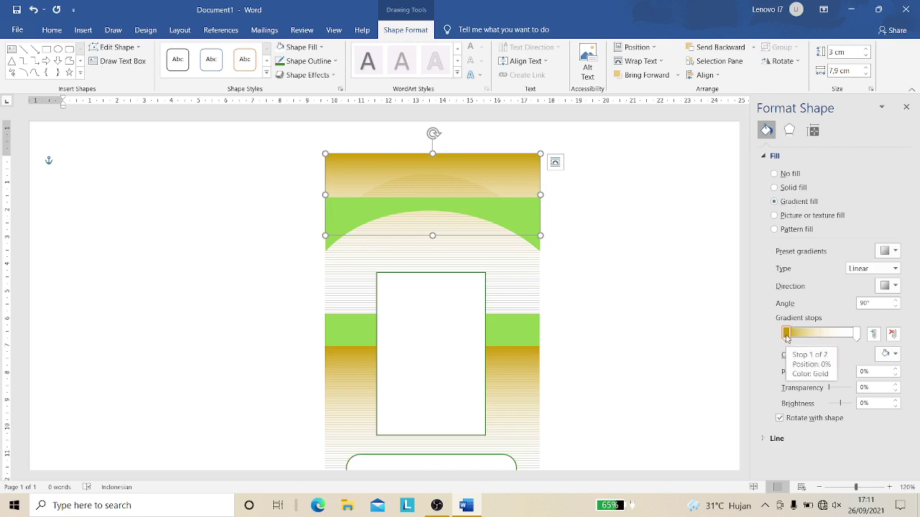
key("ctrl+z")
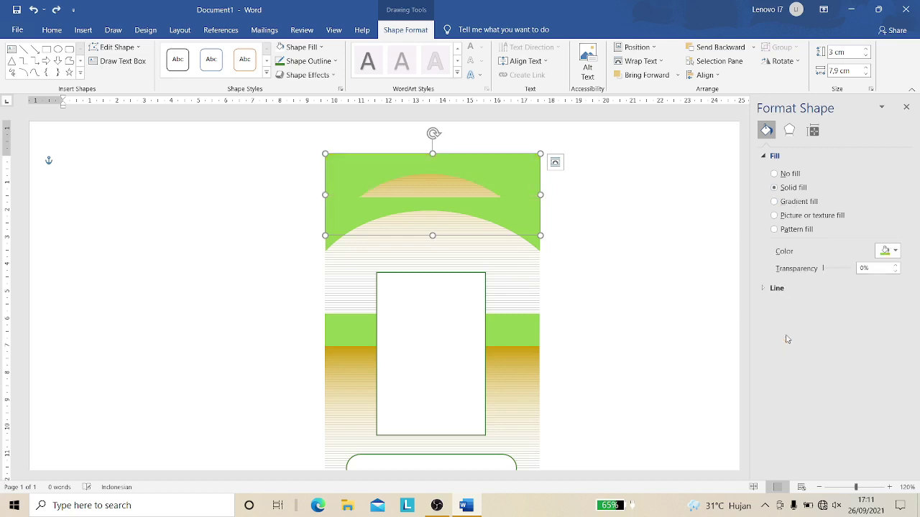
- Fill the arch shape near the card top with the recent gold colour
left_click(591, 219)
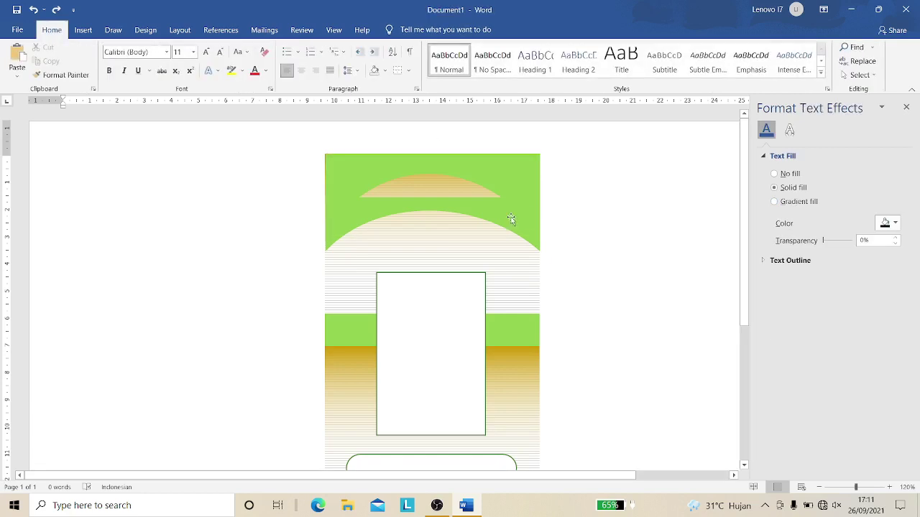
left_click(510, 219)
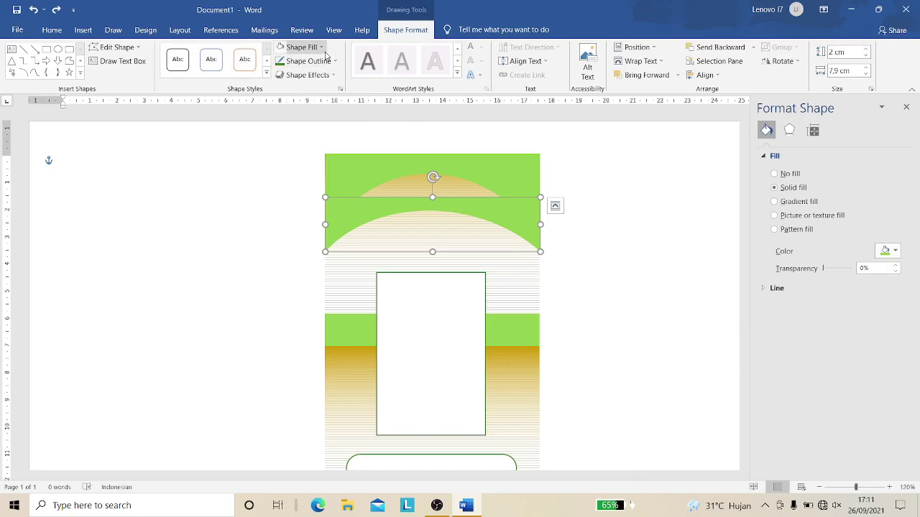
left_click(325, 54)
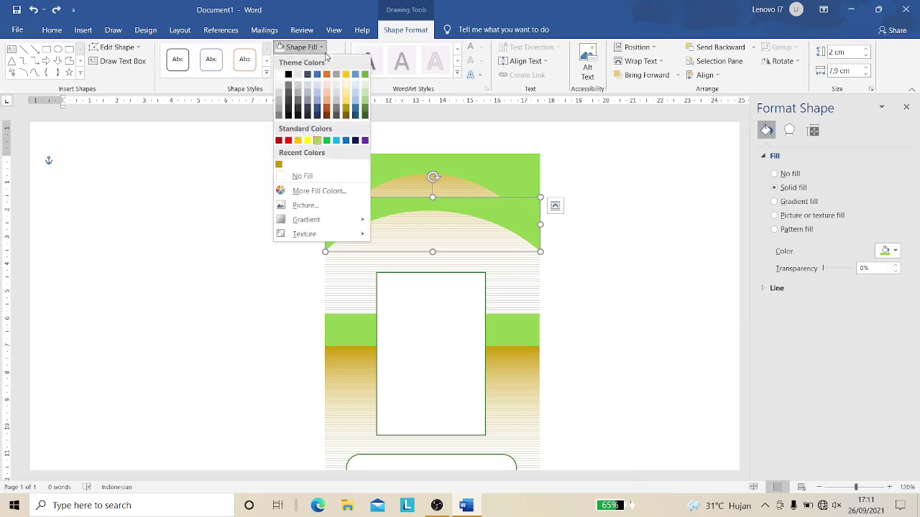
left_click(279, 165)
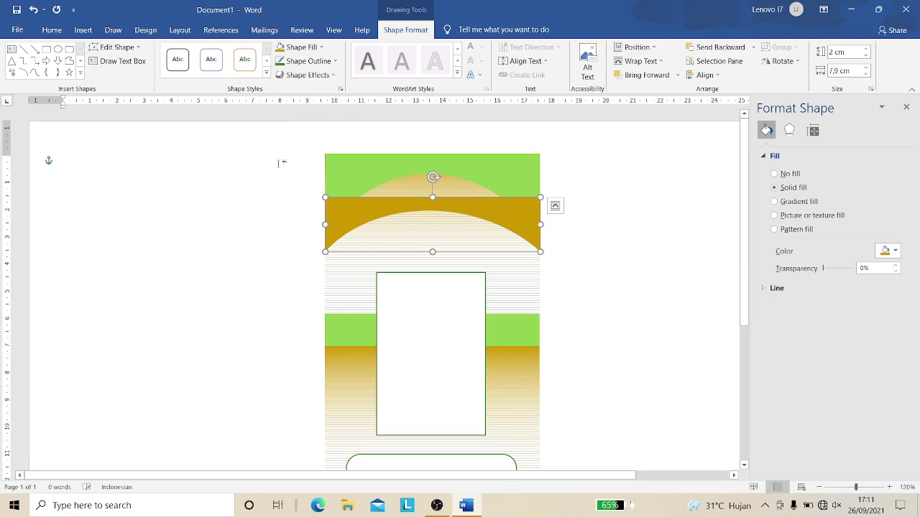
left_click(466, 165)
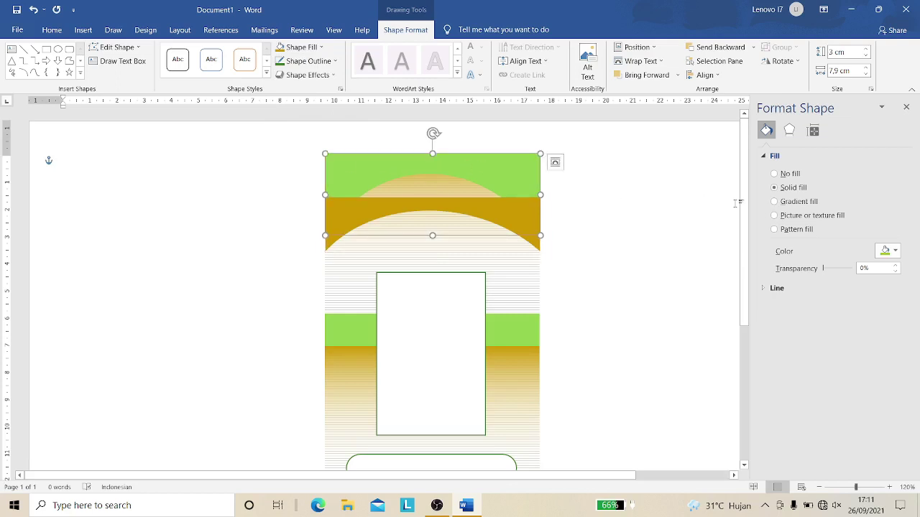
- Switch the top rectangle to a gradient fill and make its second stop light green
left_click(791, 203)
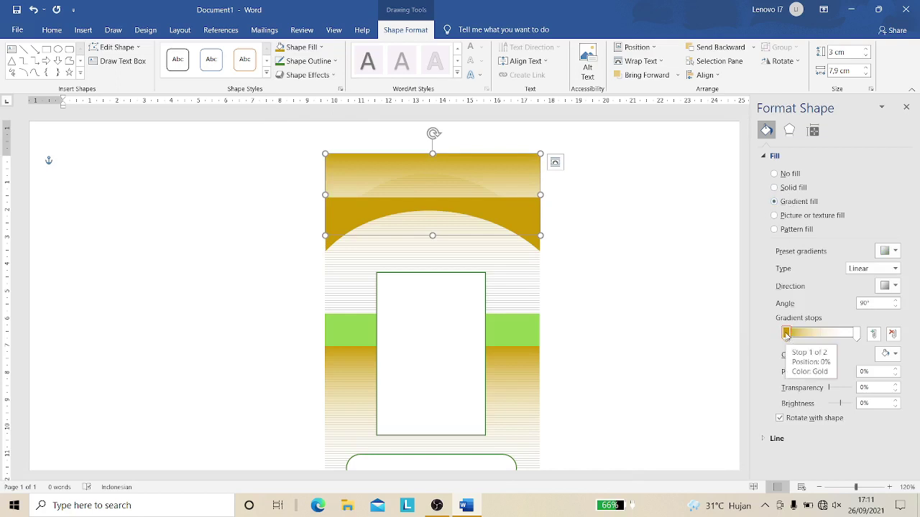
left_click(787, 334)
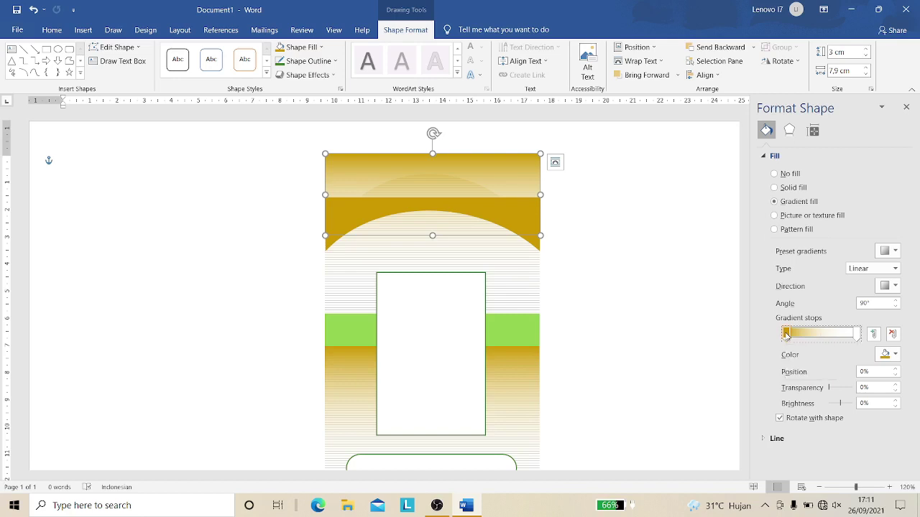
left_click(856, 335)
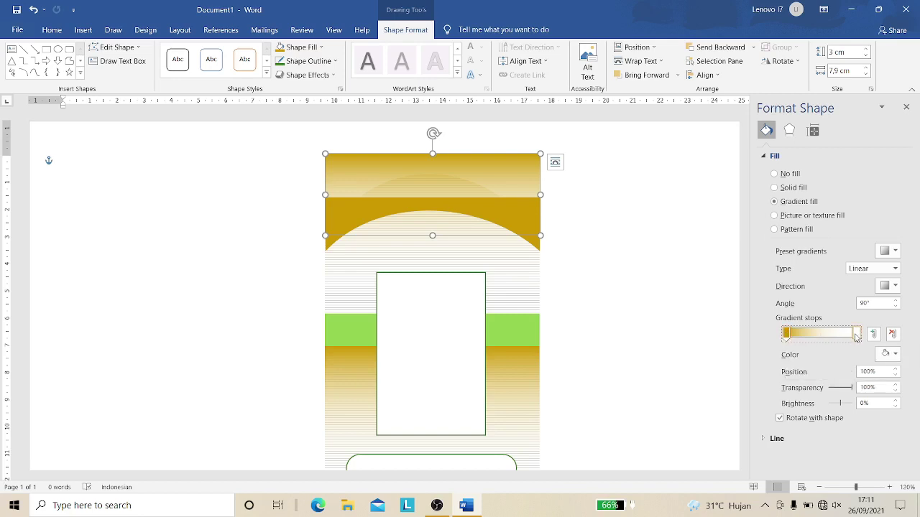
left_click(895, 357)
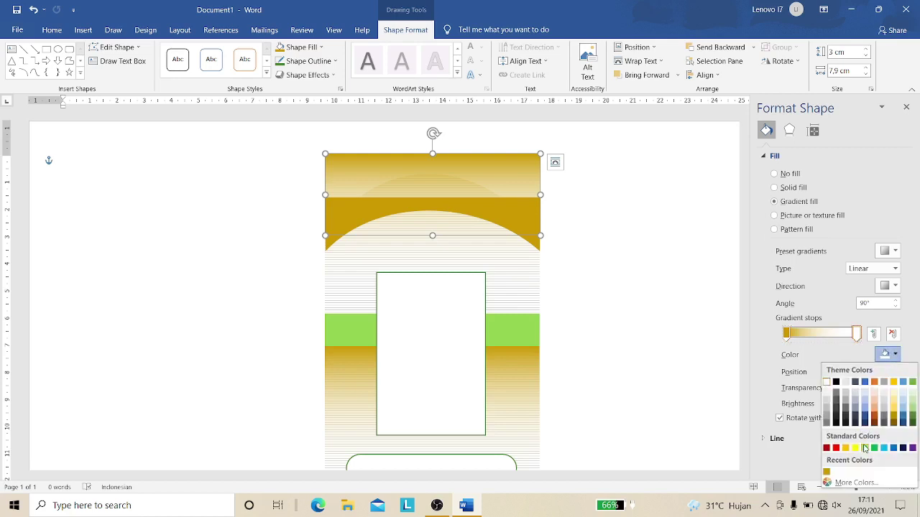
left_click(865, 448)
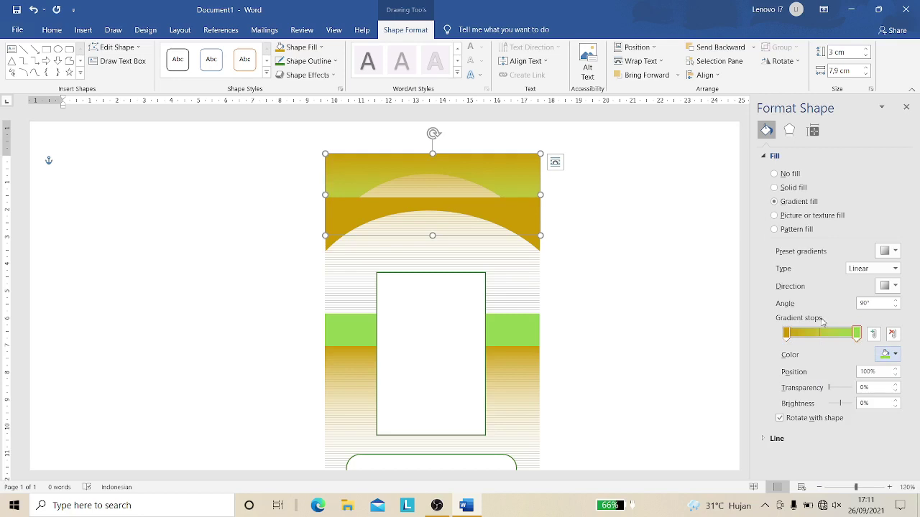
- Add a gradient stop at 91% and colour the right-hand stops orange-gold and bright yellow
left_click(875, 335)
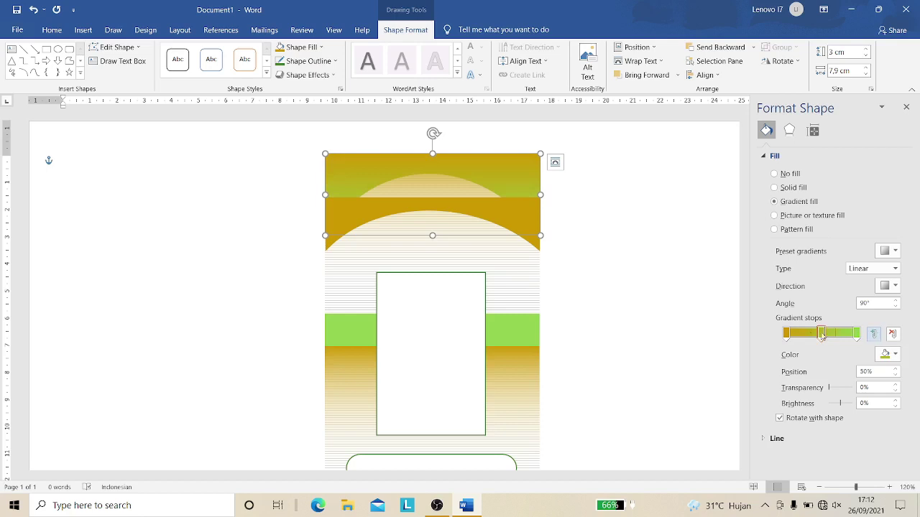
left_click_drag(821, 333, 844, 337)
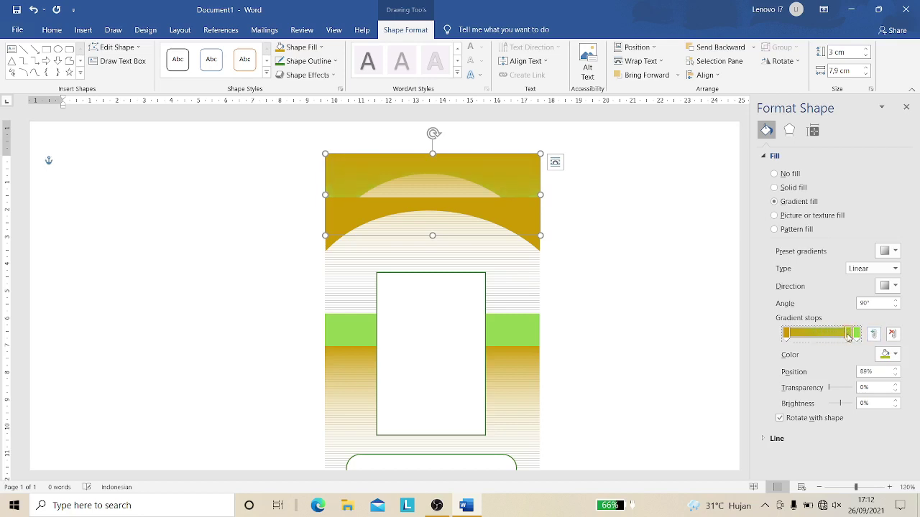
left_click_drag(844, 335, 857, 337)
left_click(894, 355)
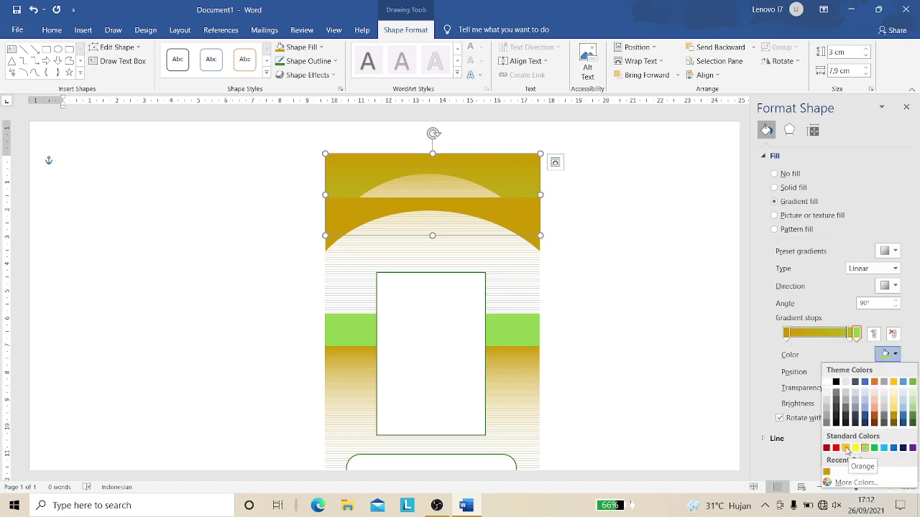
left_click(846, 448)
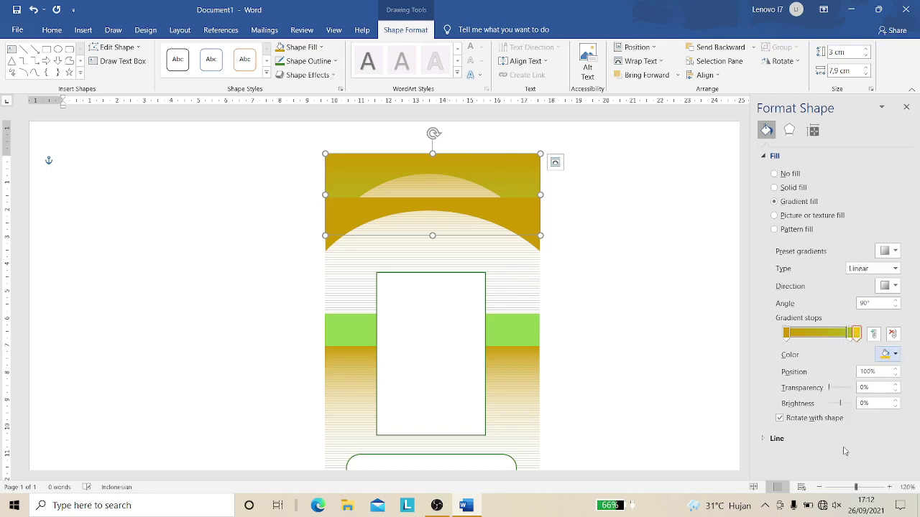
left_click(850, 338)
left_click(894, 355)
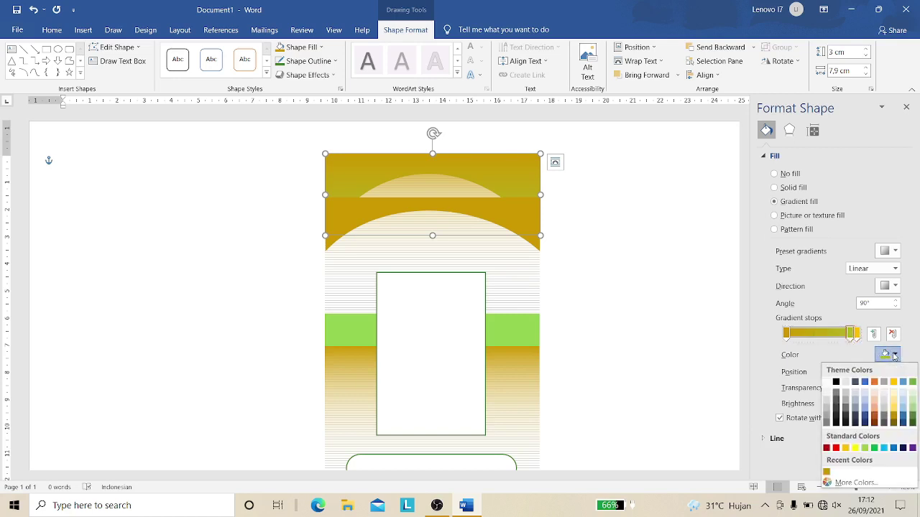
left_click(856, 448)
- Make the leftmost gradient stop light green as well
left_click(788, 334)
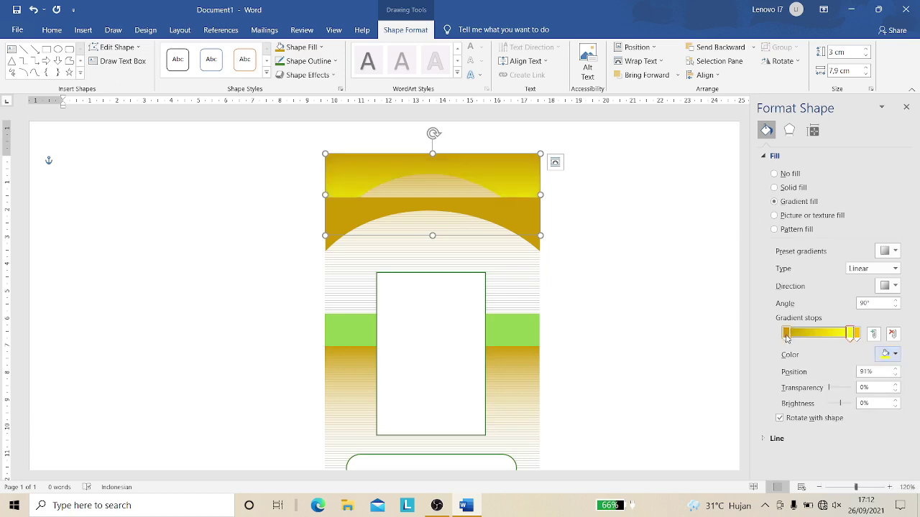
left_click(897, 355)
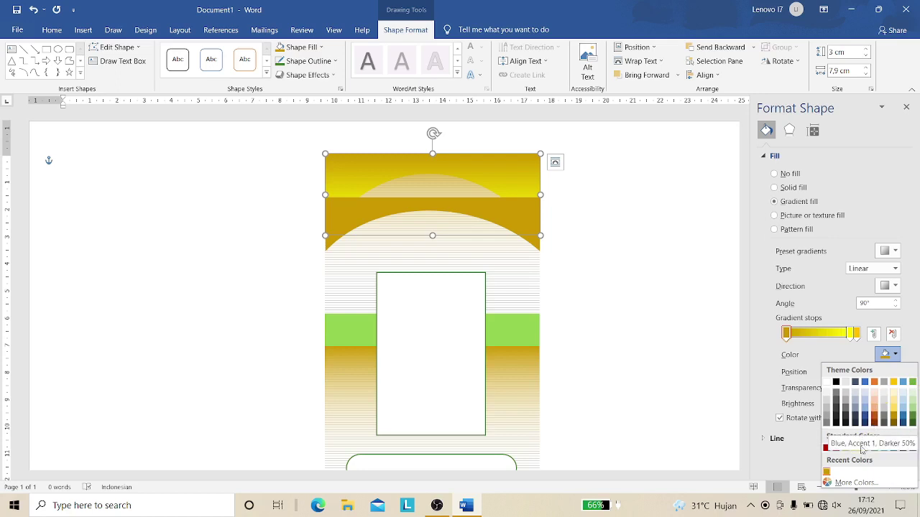
left_click(867, 448)
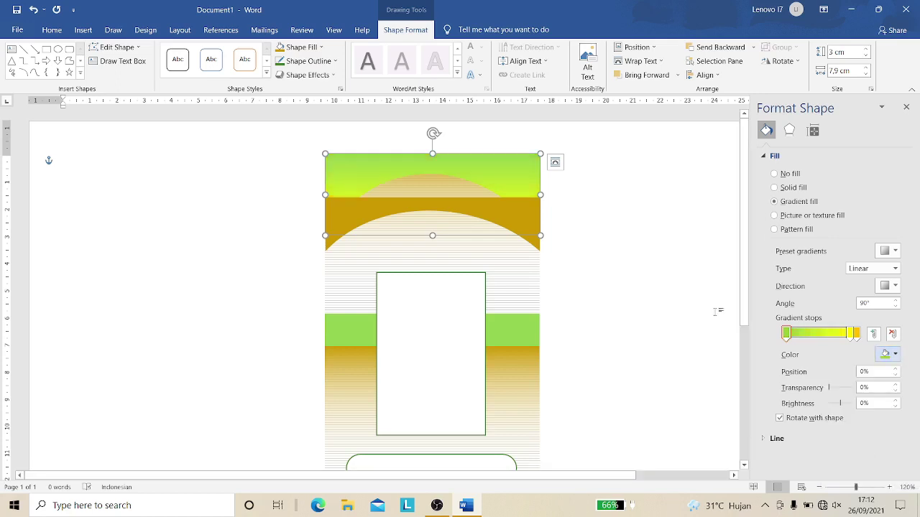
left_click(644, 267)
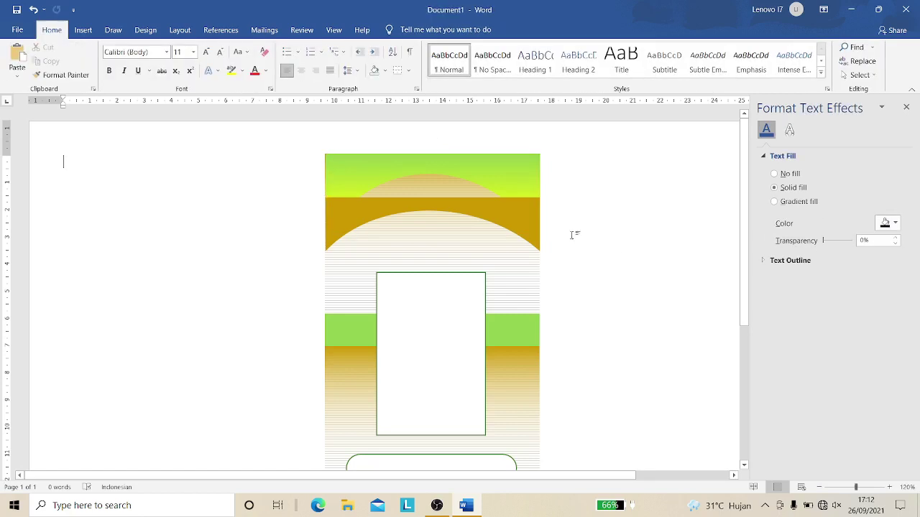
left_click(520, 219)
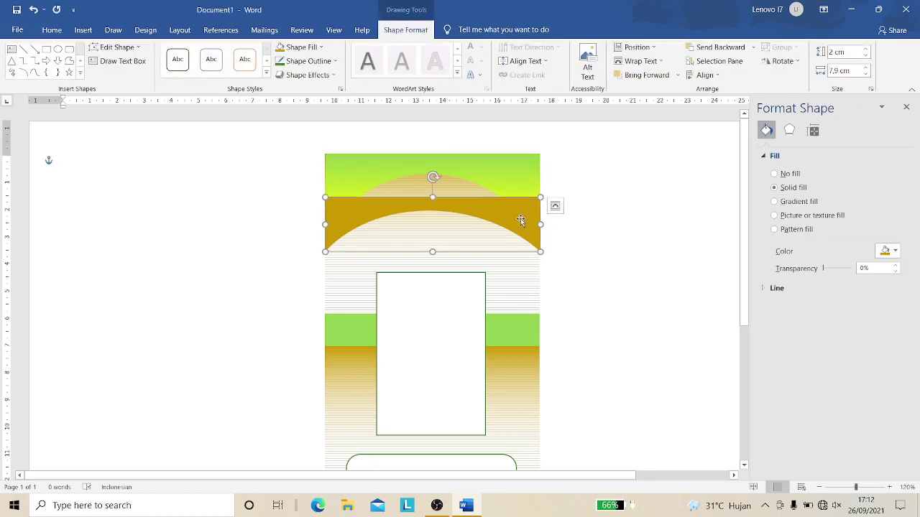
- Move the gold arch up to the card's top edge and stretch it to about 2.47 cm tall
left_click_drag(521, 219, 520, 176)
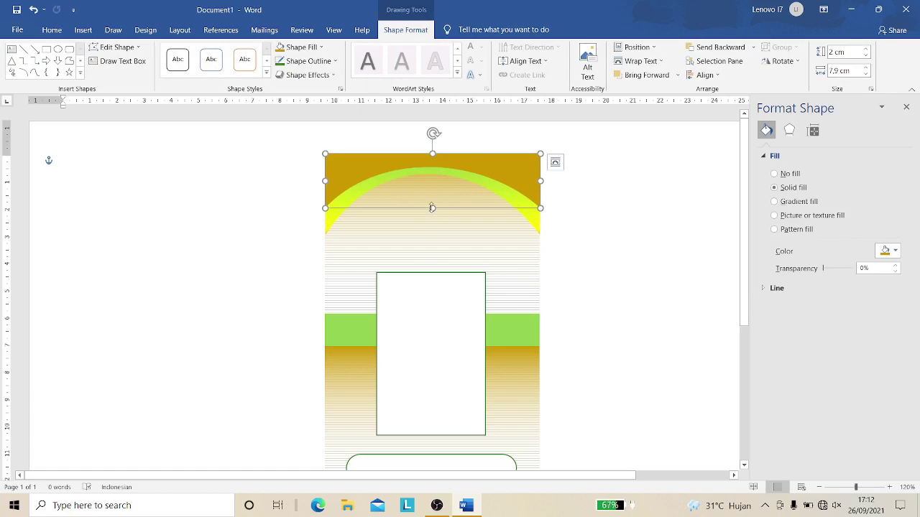
left_click_drag(431, 207, 432, 220)
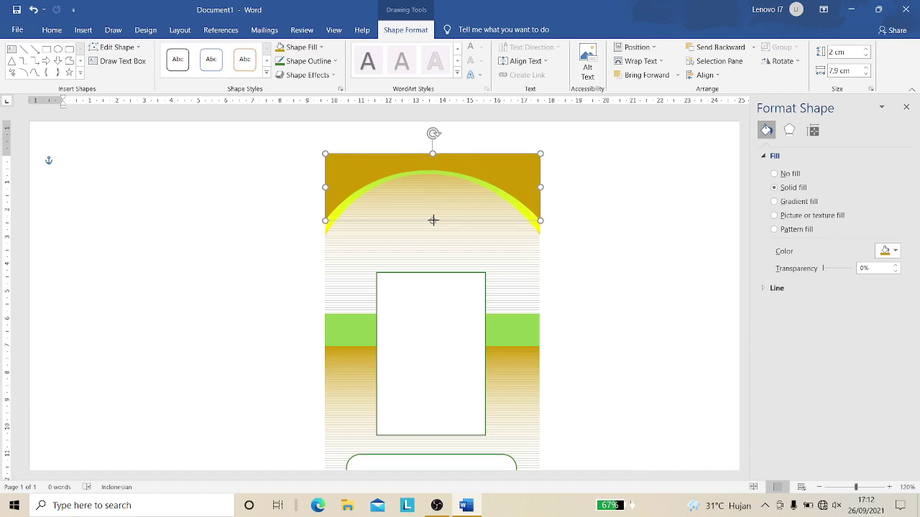
left_click(565, 268)
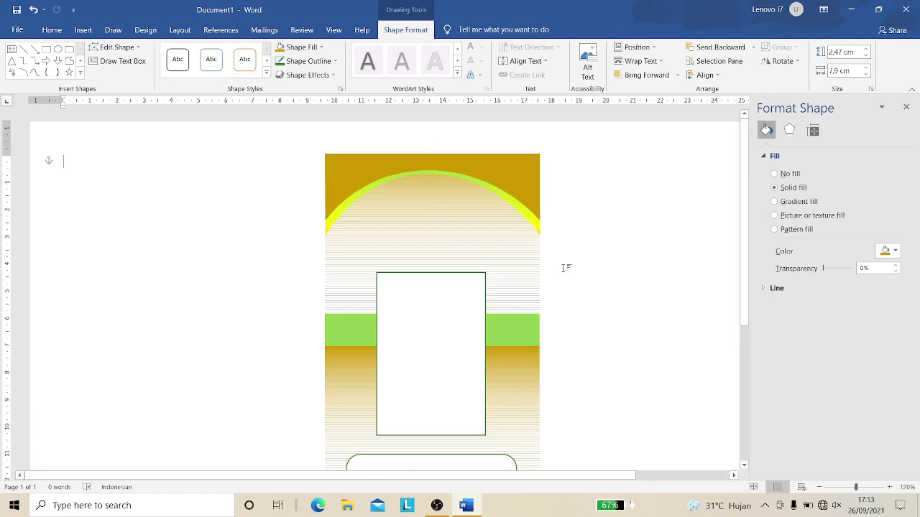
- Reposition the top rectangle's gradient stops to about 60%, 97% and 11%
left_click(532, 222)
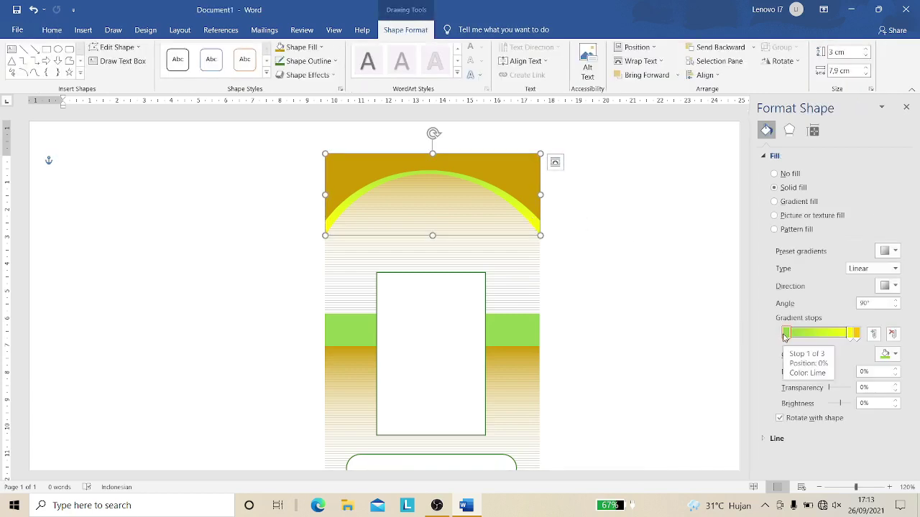
left_click_drag(852, 334, 835, 336)
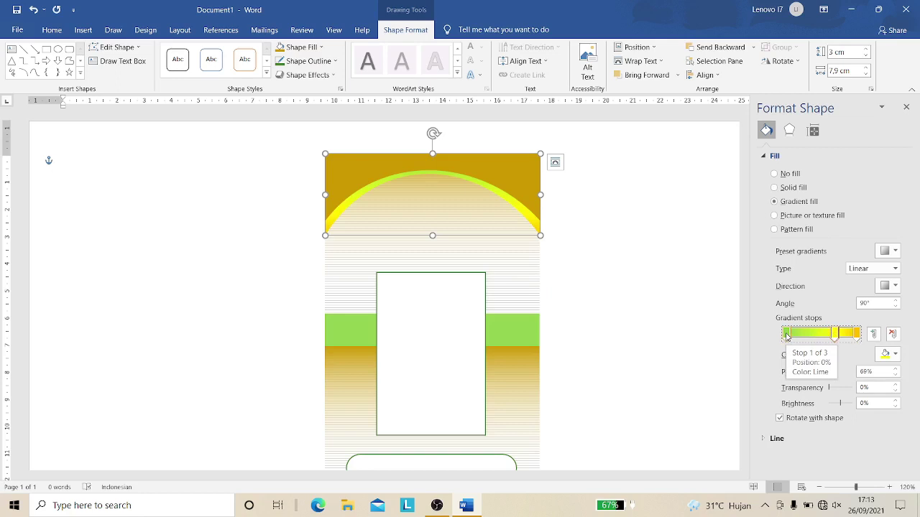
left_click_drag(856, 334, 852, 335)
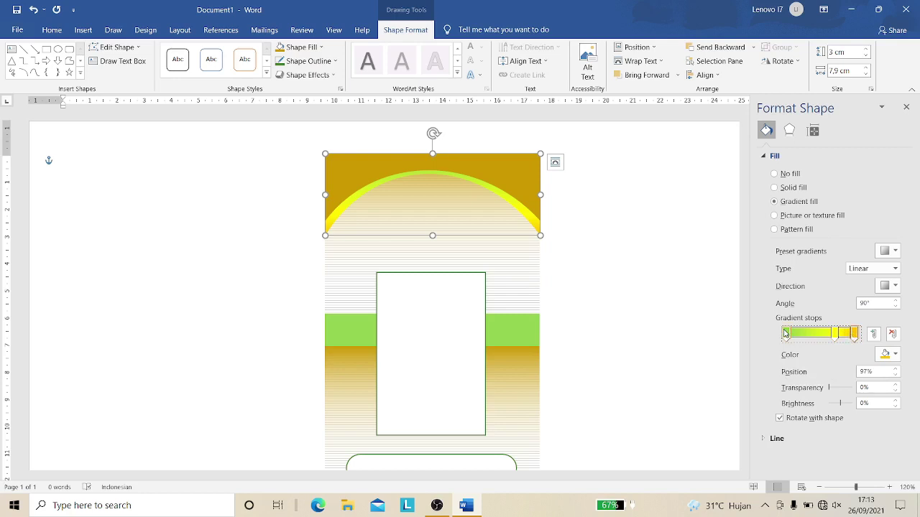
left_click_drag(785, 334, 794, 335)
left_click(601, 267)
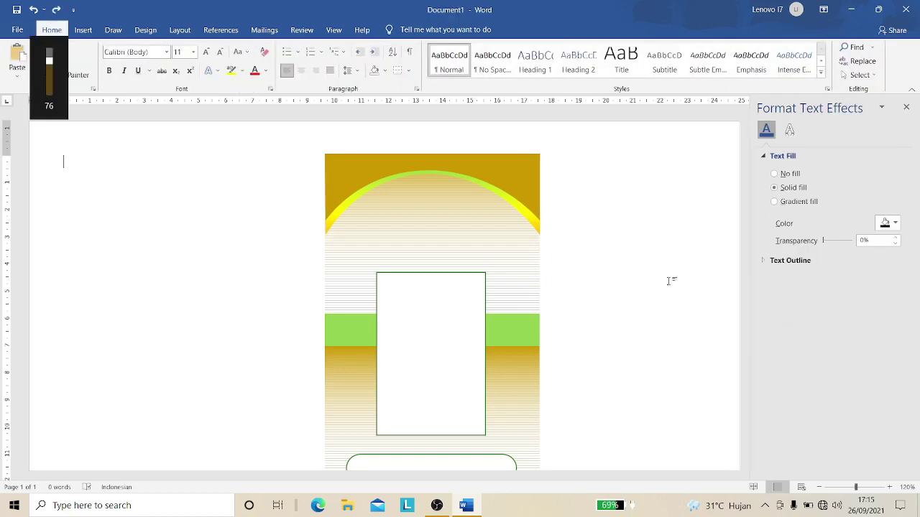
- Set the top gradient's first stop to white and close the Format Text Effects pane
left_click(463, 237)
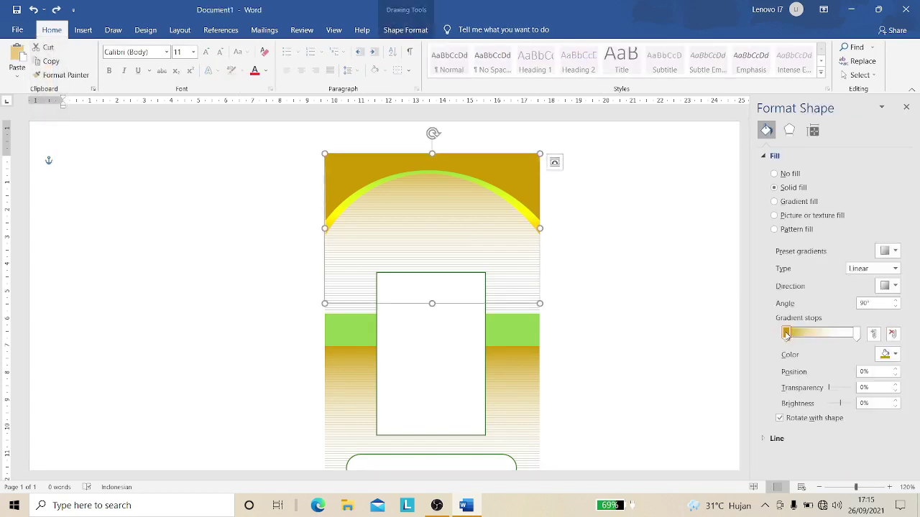
left_click(896, 355)
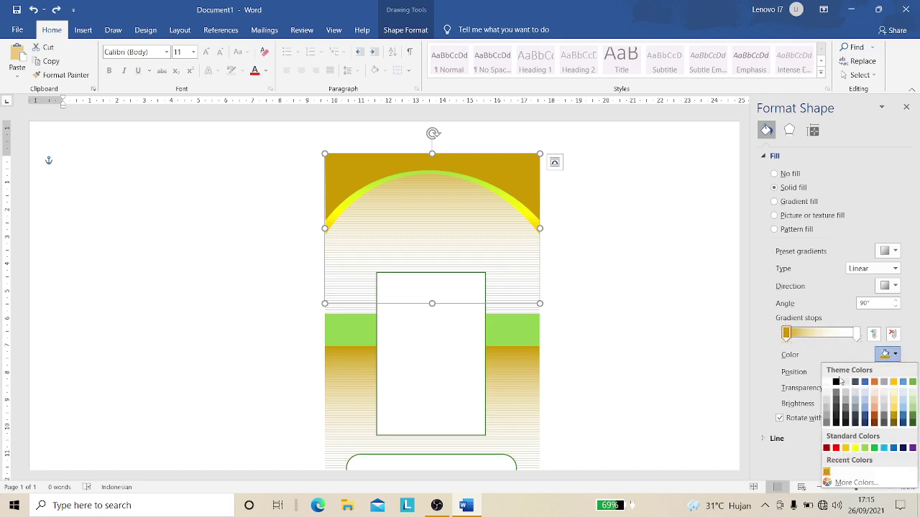
left_click(827, 383)
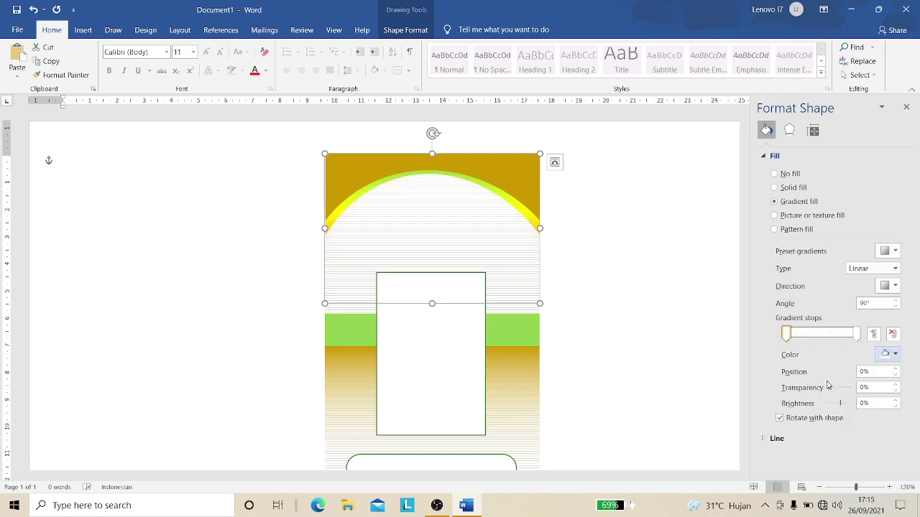
left_click(625, 273)
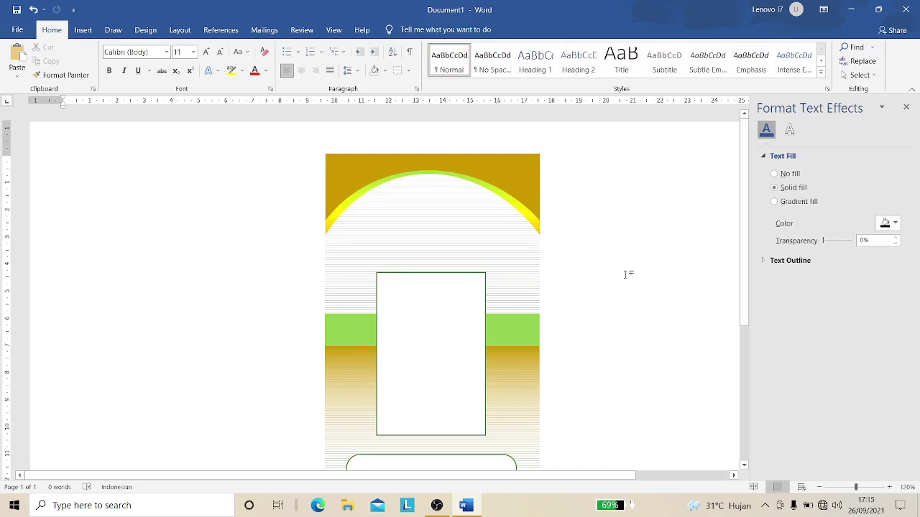
left_click(905, 107)
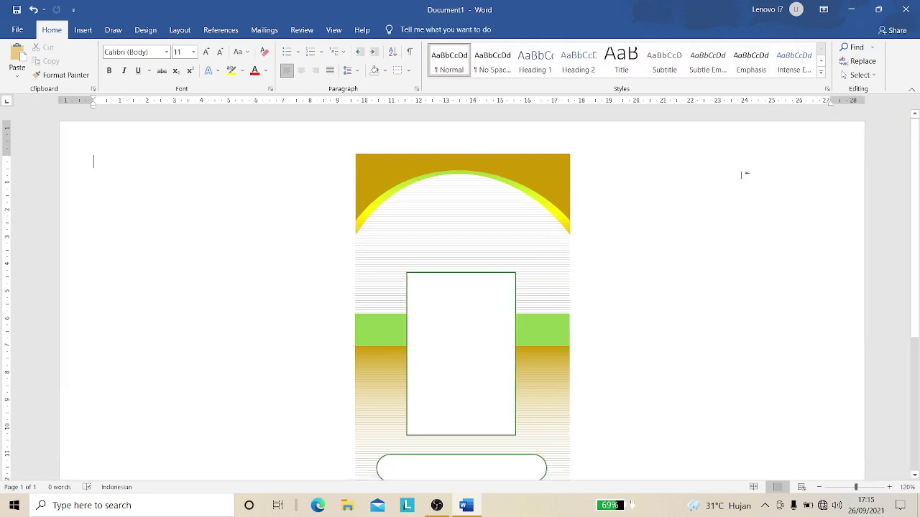
- Insert WordArt in the first style and type PELATIHAN KOMPUTER in capitals
left_click(77, 33)
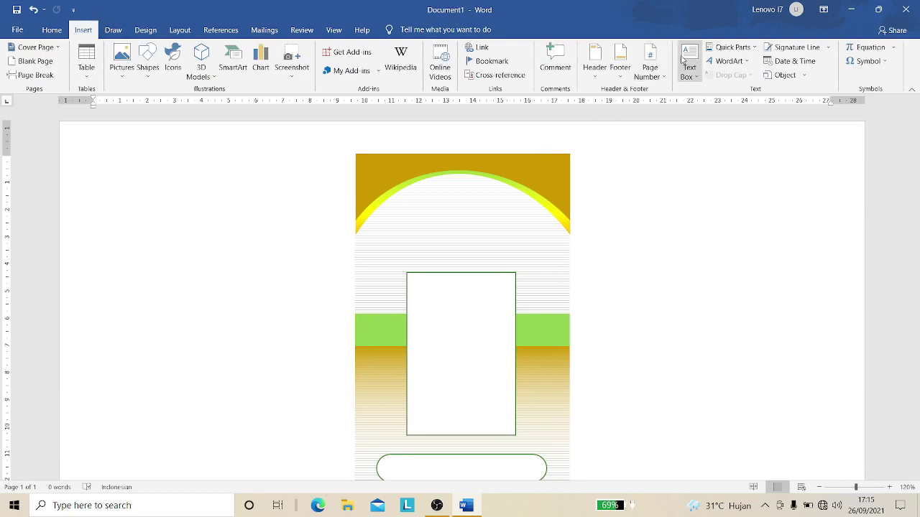
left_click(745, 64)
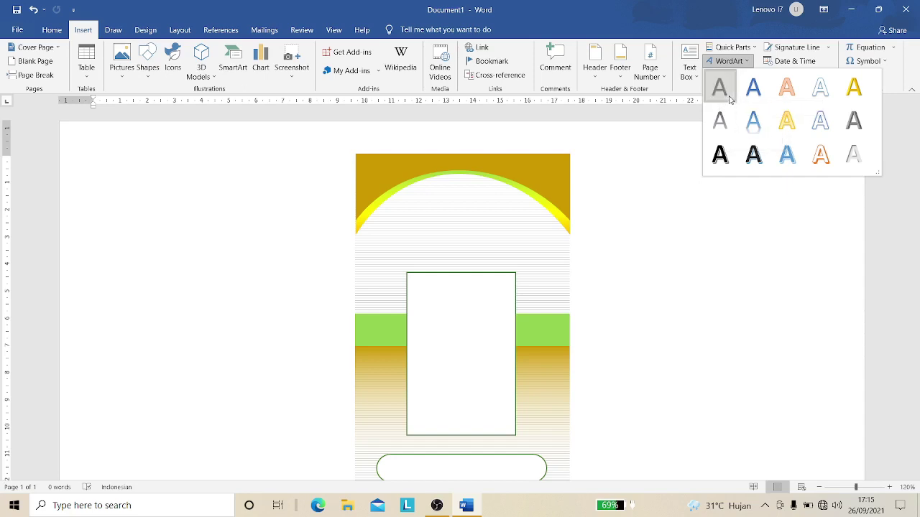
left_click(729, 100)
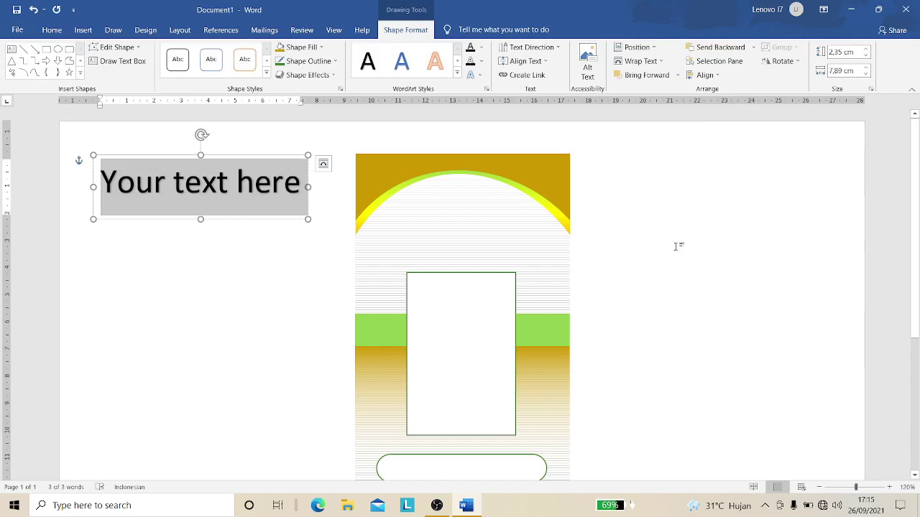
key("Caps_Lock")
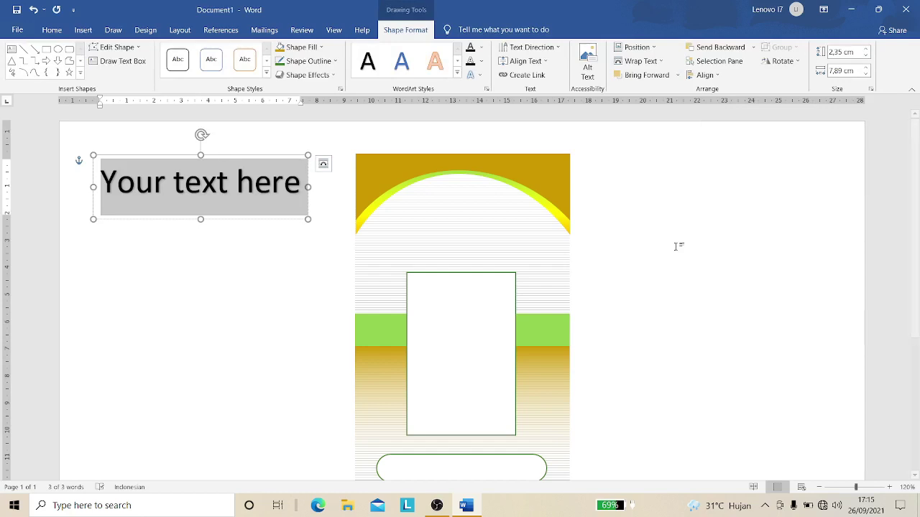
type("P")
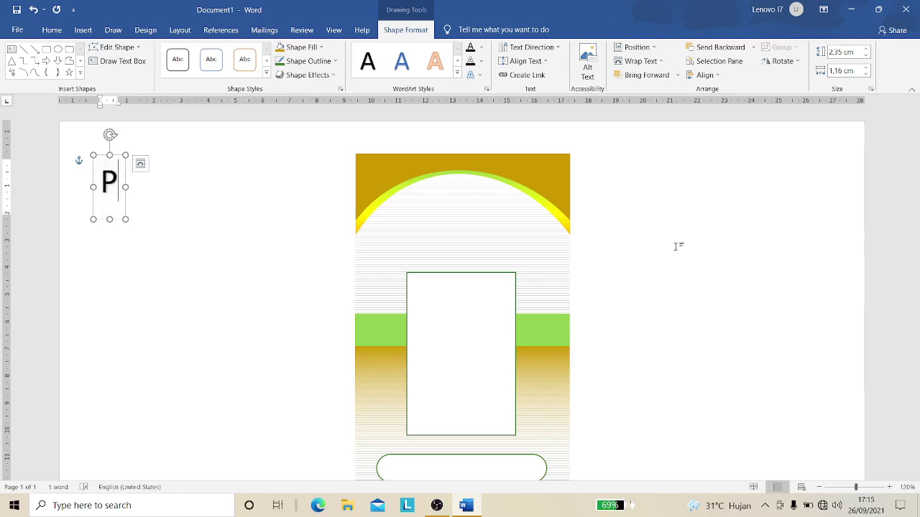
type("ELA")
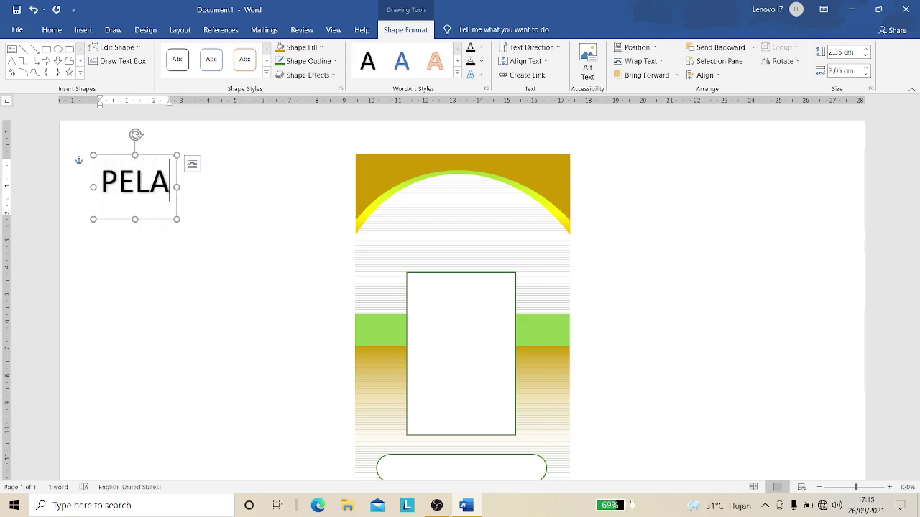
type("TIHAN ")
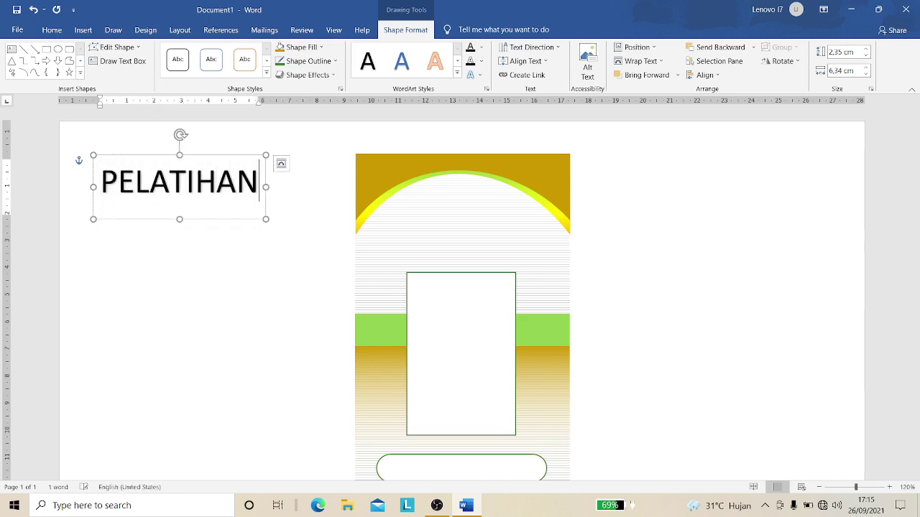
type("KOM")
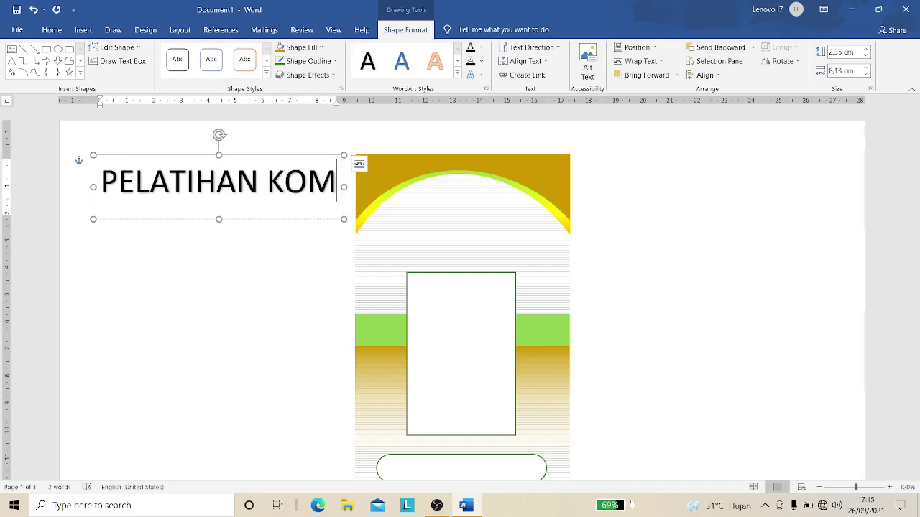
type("PUTER")
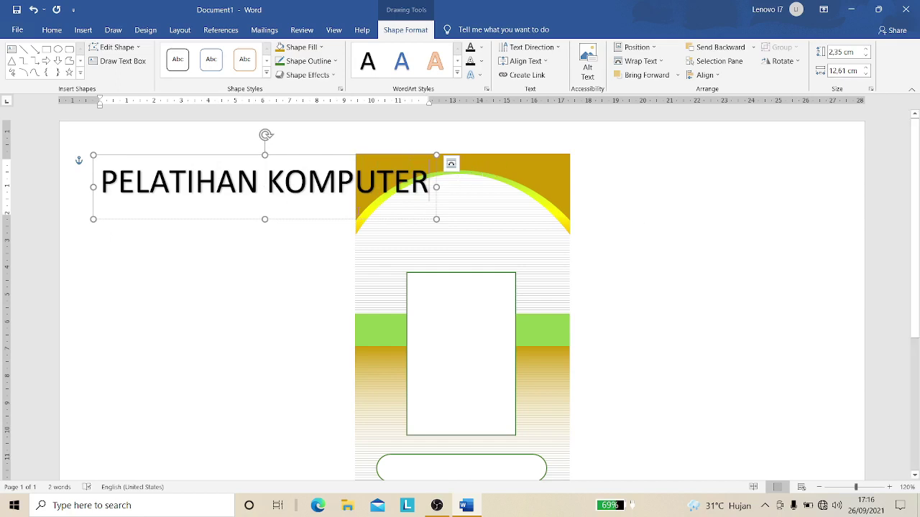
- Narrow the PELATIHAN KOMPUTER WordArt box and drag it onto the card's top arch
left_click(268, 178)
triple_click(268, 178)
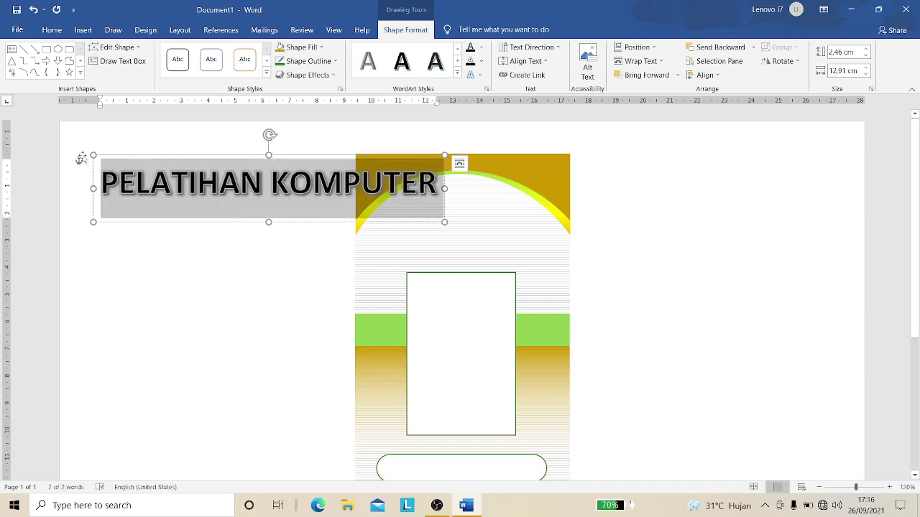
left_click_drag(94, 155, 204, 187)
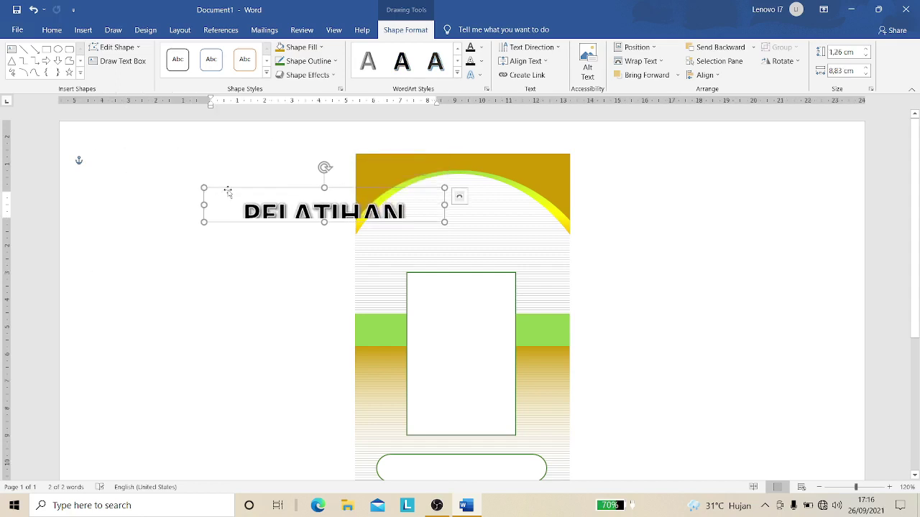
left_click_drag(229, 188, 361, 195)
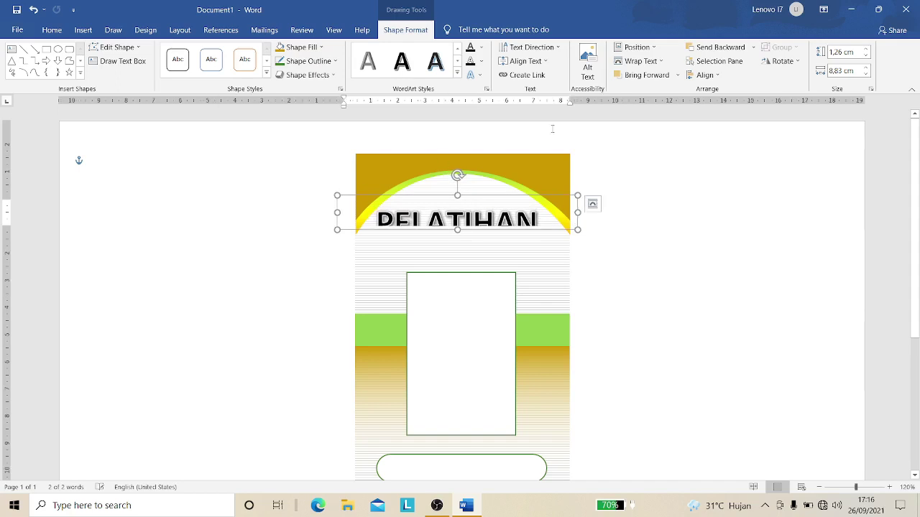
- Centre the title horizontally on the page and complete the word KOMPUTER
left_click(718, 76)
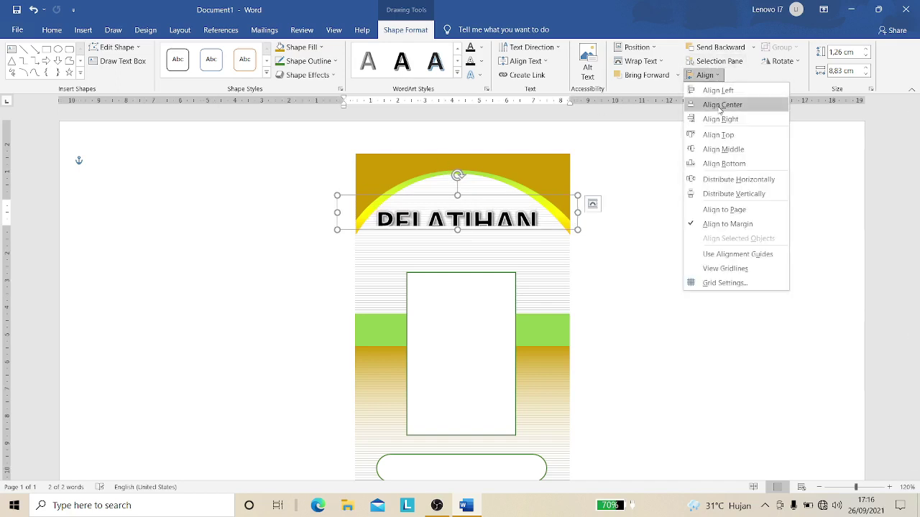
left_click(719, 110)
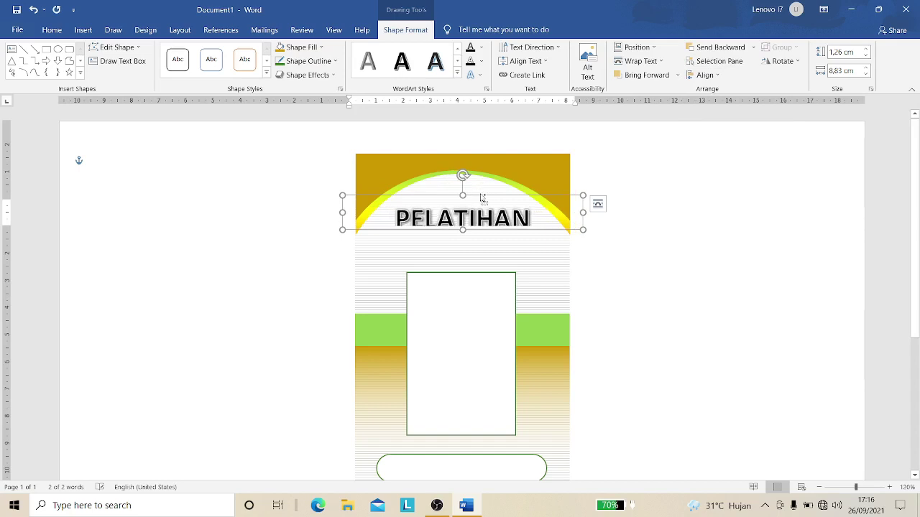
type("KOMPUTER")
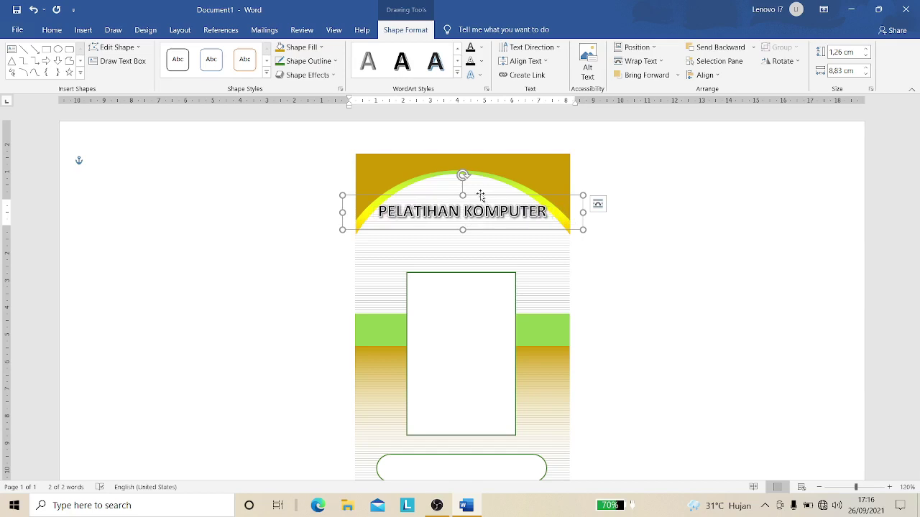
scroll(480, 196, "up", 3)
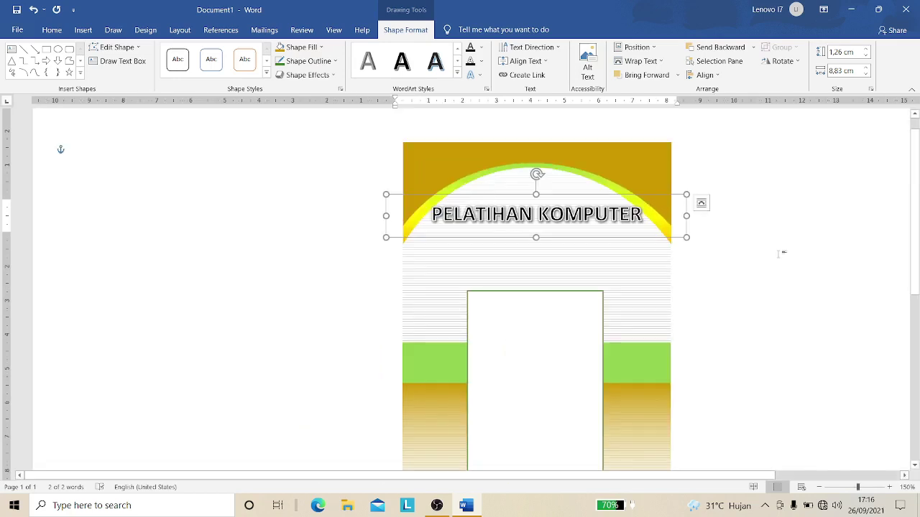
left_click(781, 253)
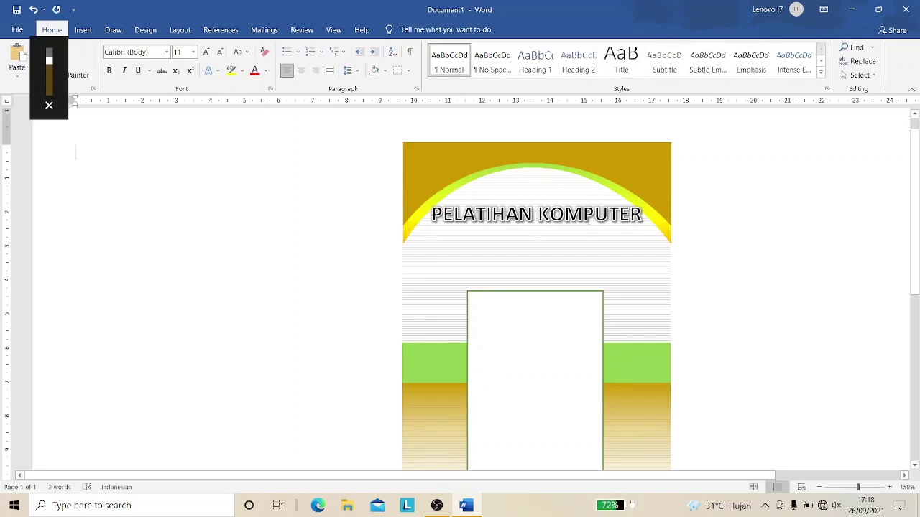
- Lower the title slightly, enlarge it to 19 pt, and drag a duplicate just below it
left_click(584, 214)
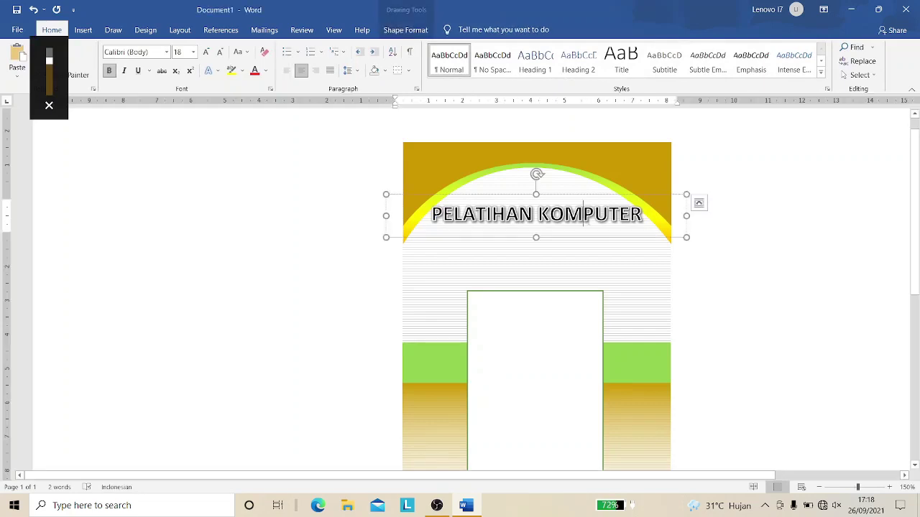
left_click(559, 194)
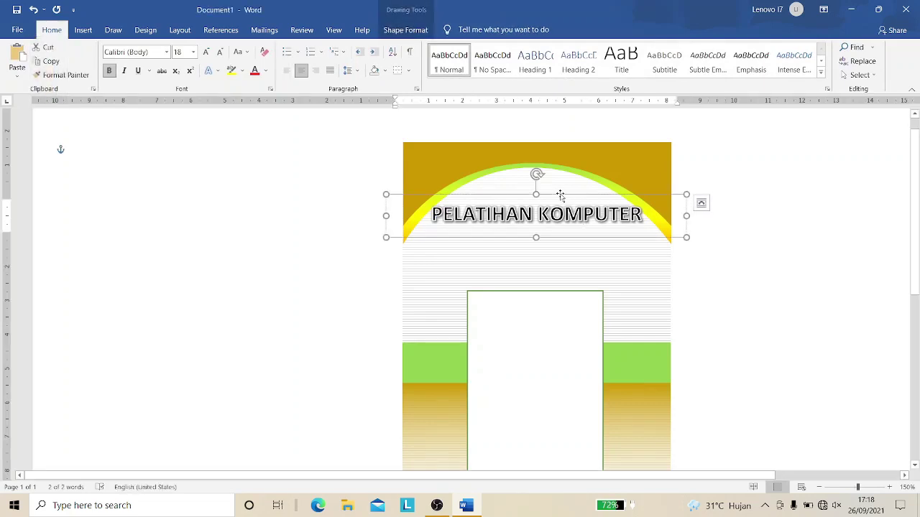
left_click_drag(560, 195, 562, 217)
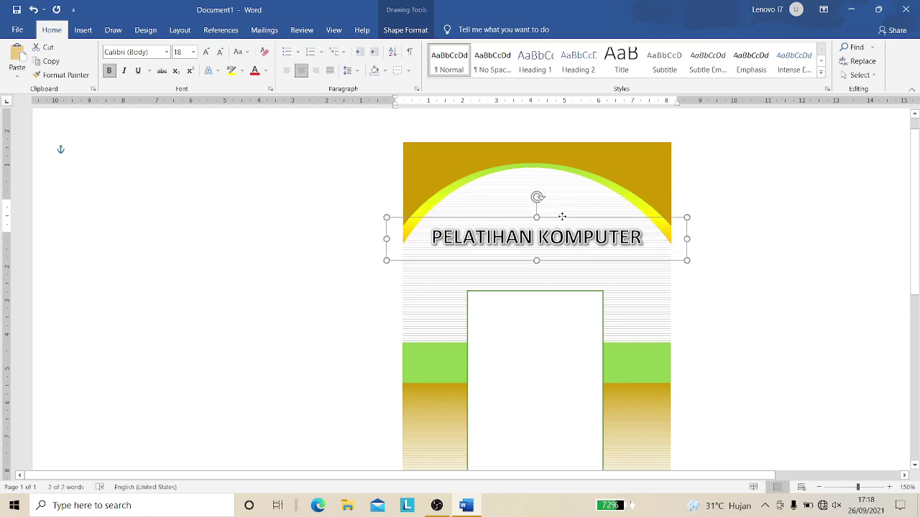
left_click_drag(562, 216, 560, 217)
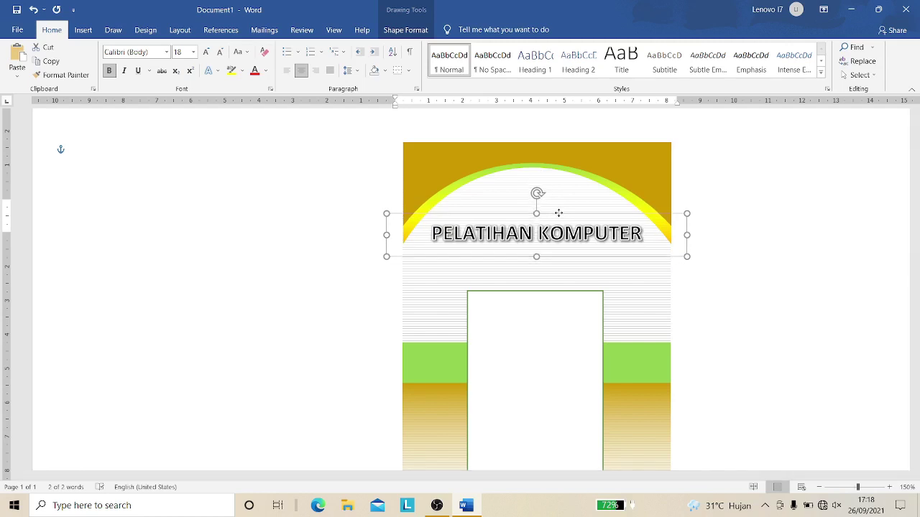
left_click_drag(560, 217, 559, 214)
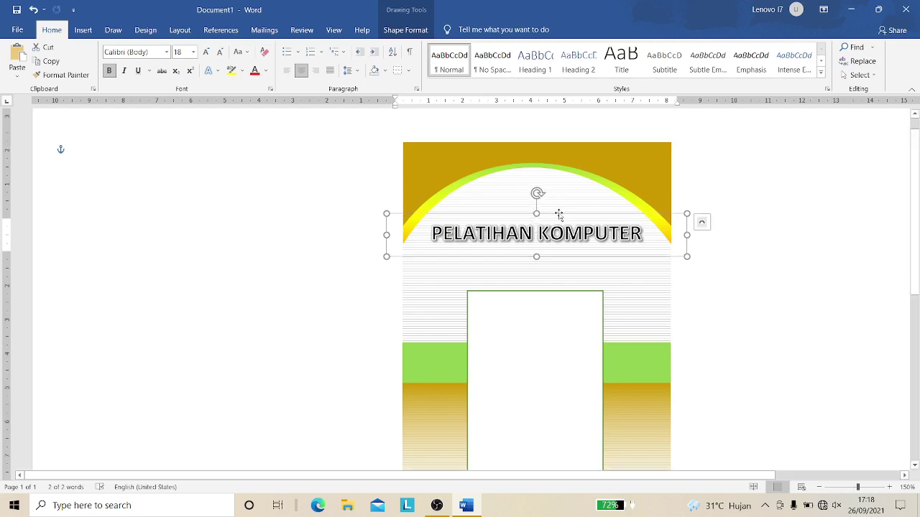
key("ctrl+bracketright")
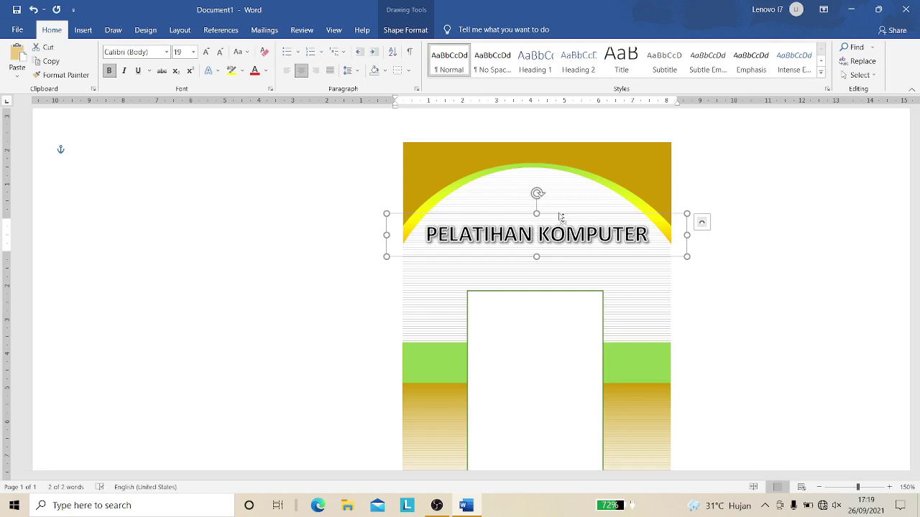
left_click_drag(561, 217, 559, 244)
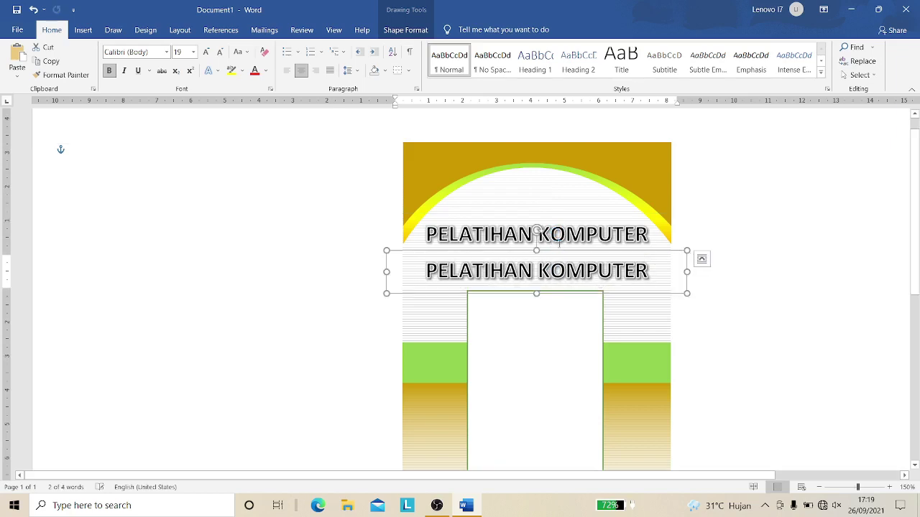
- Replace the lower title copy's text with PANITIA
double_click(533, 273)
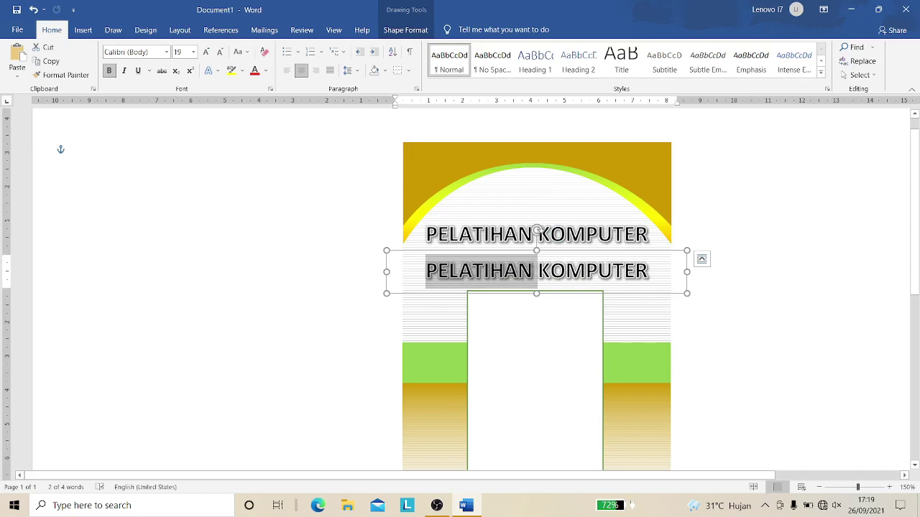
double_click(534, 275)
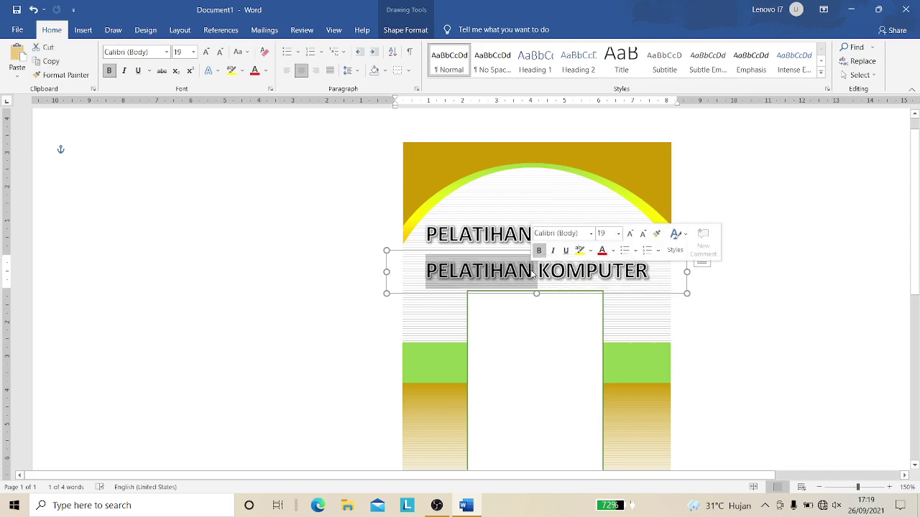
key("ctrl+a")
key("ctrl+s")
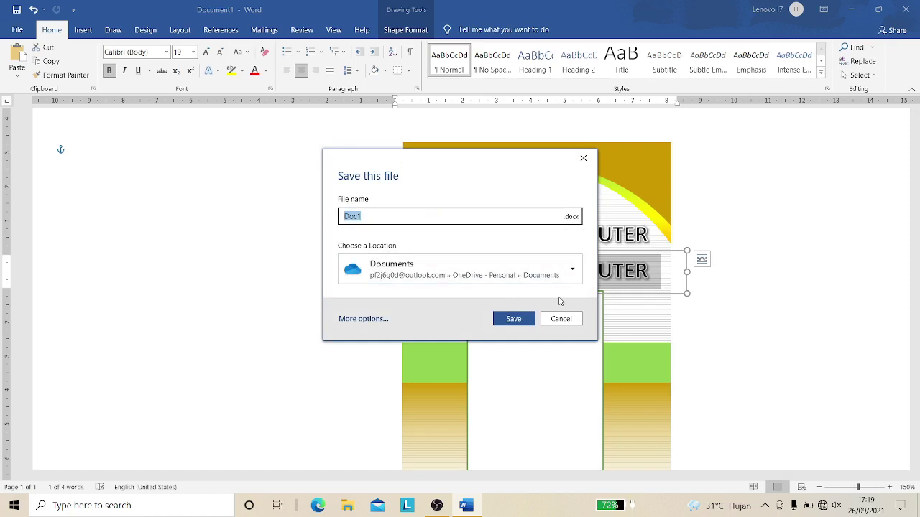
left_click(556, 319)
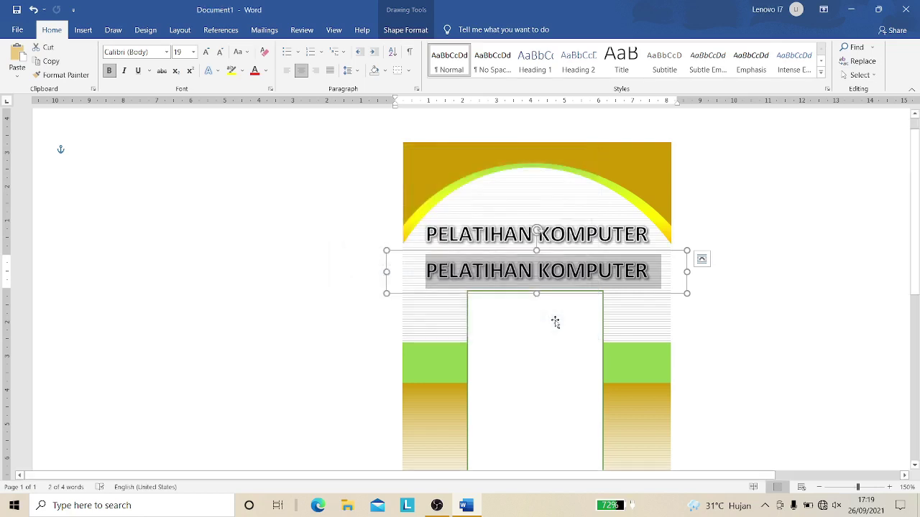
type("PANI")
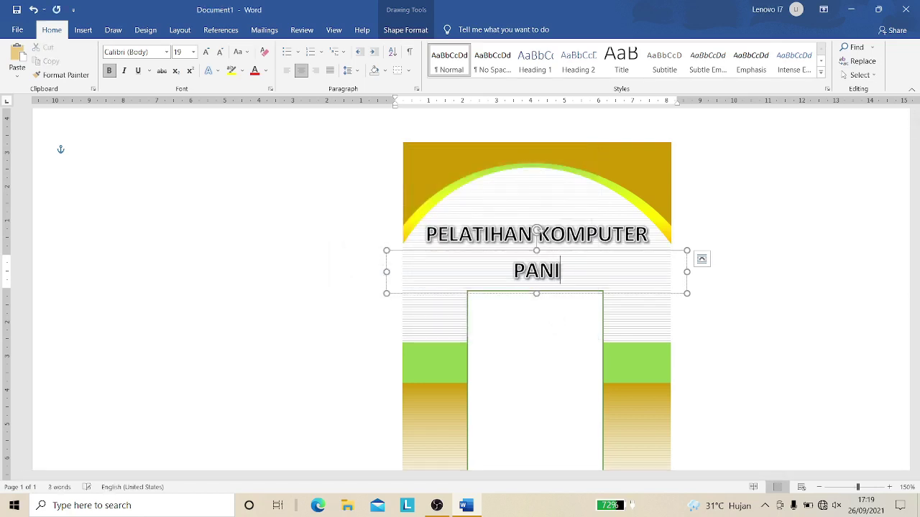
type("TIA")
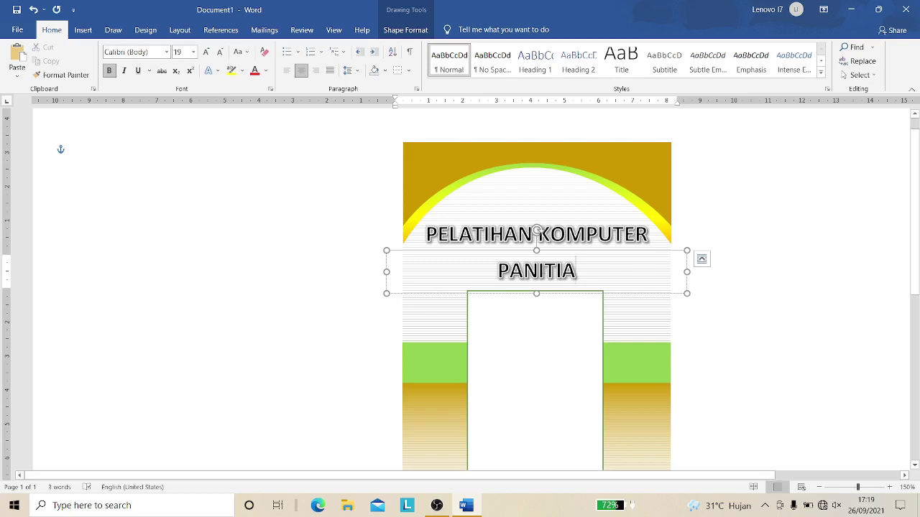
- Set the word PANITIA in Arial Black
double_click(544, 271)
left_click(544, 271)
double_click(544, 272)
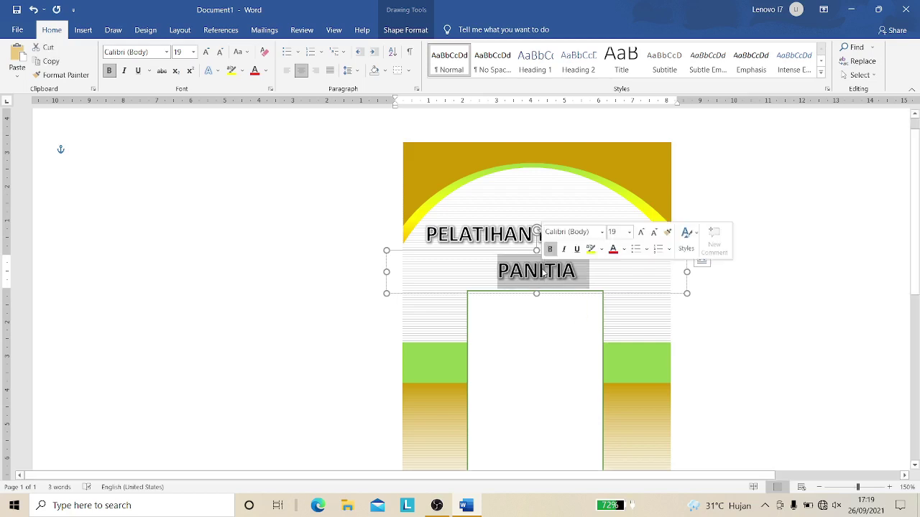
left_click(602, 232)
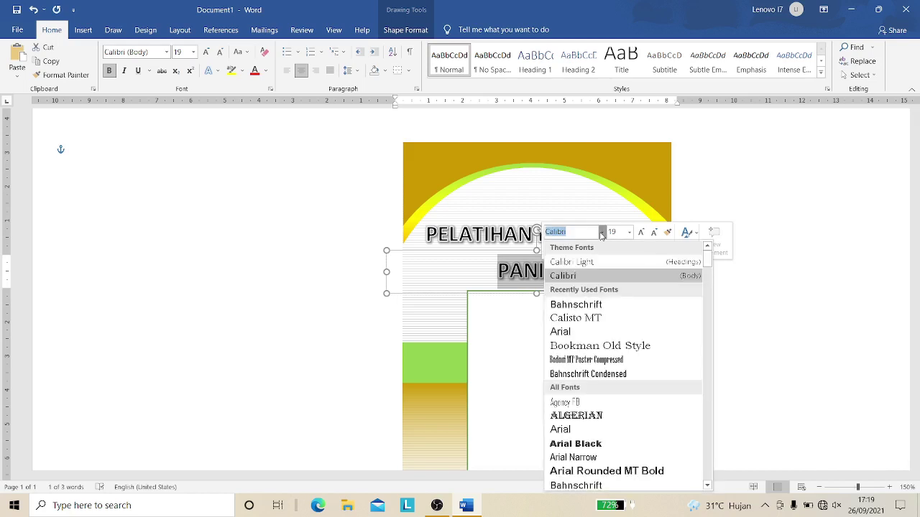
left_click(584, 445)
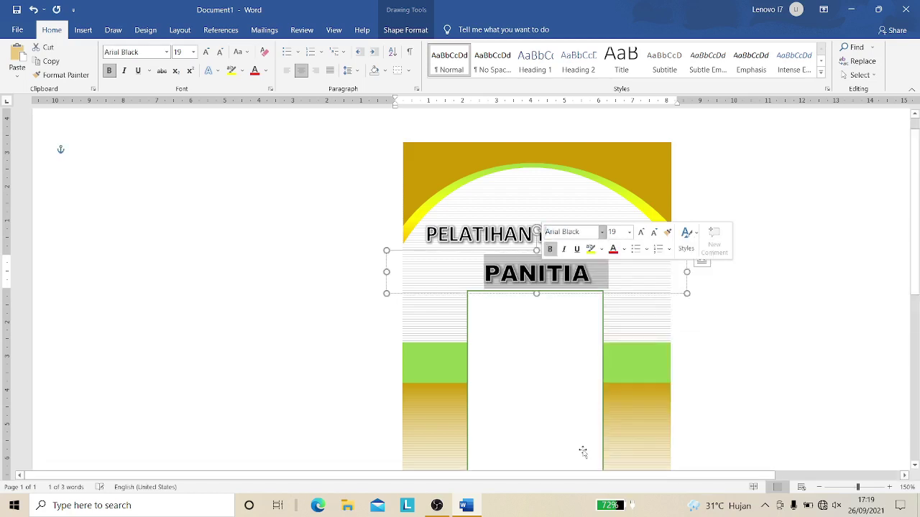
left_click(690, 398)
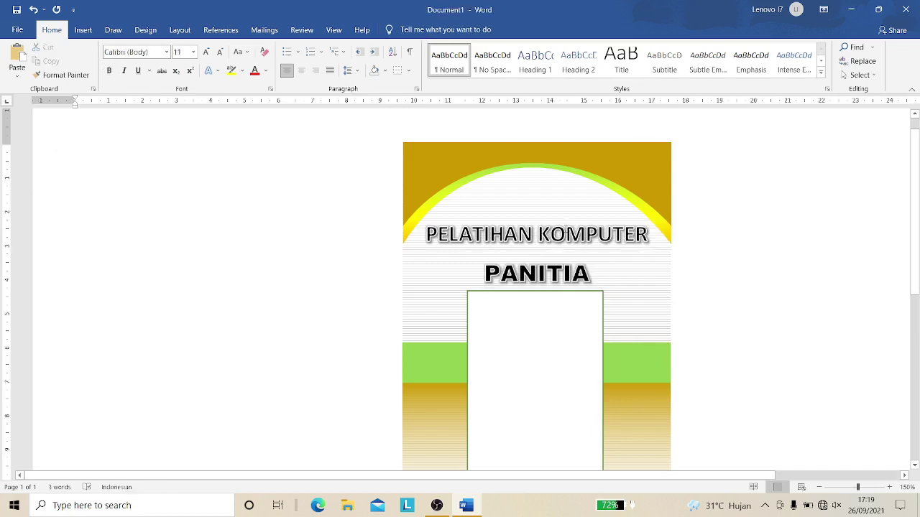
- Format the PELATIHAN KOMPUTER line in Bahnschrift SemiBold Condensed, size 22
double_click(566, 231)
triple_click(567, 234)
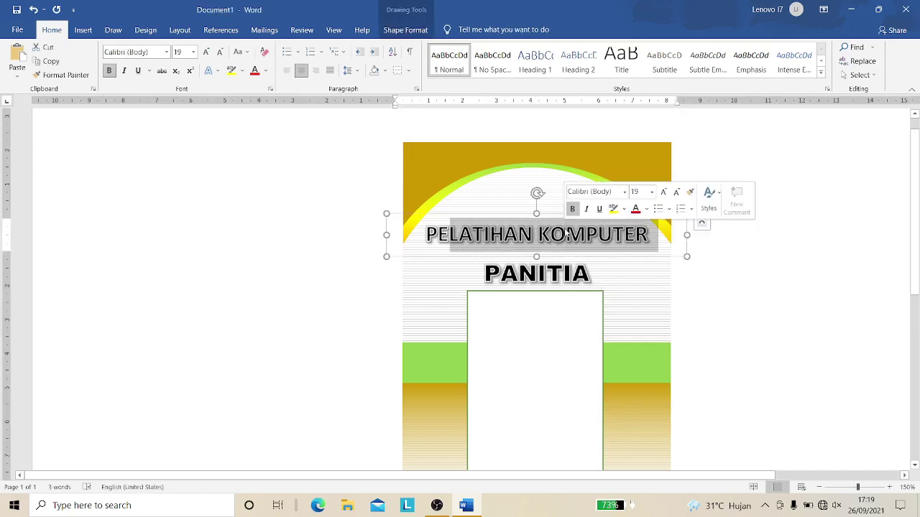
left_click(624, 191)
scroll(618, 403, "down", 3)
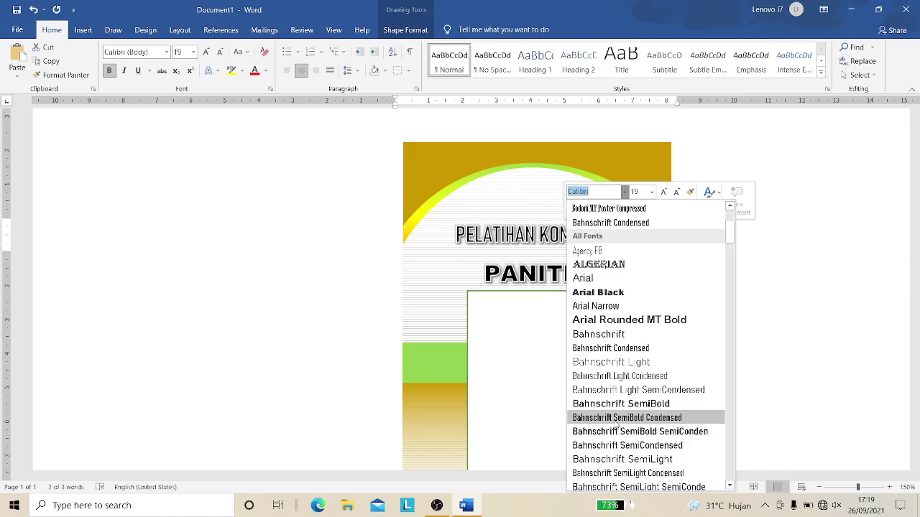
left_click(616, 418)
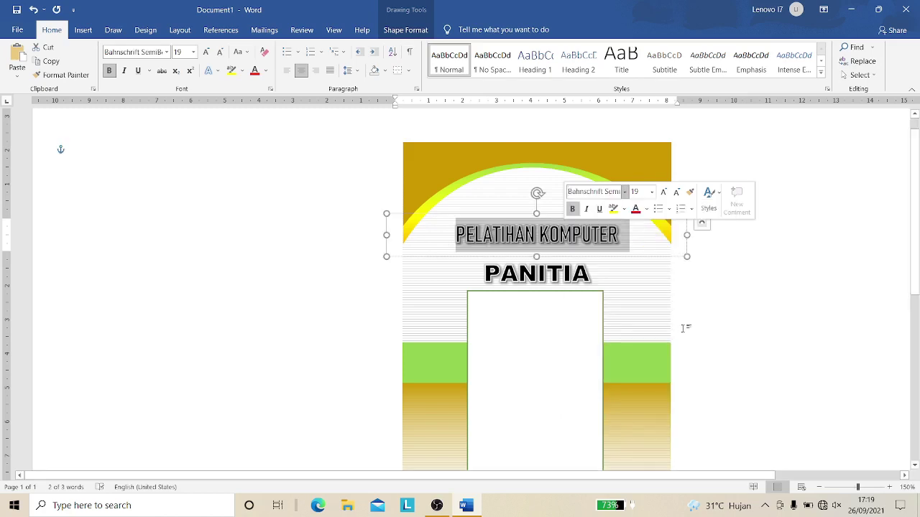
left_click(651, 191)
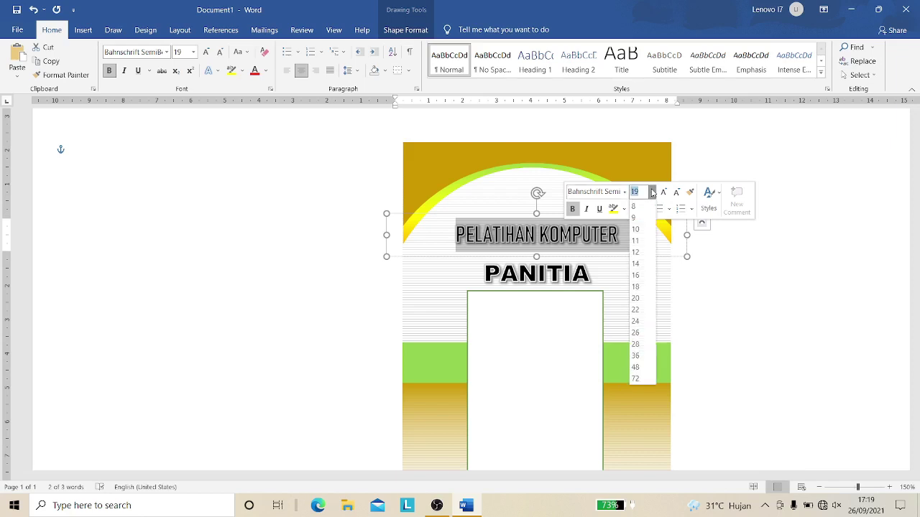
left_click(637, 309)
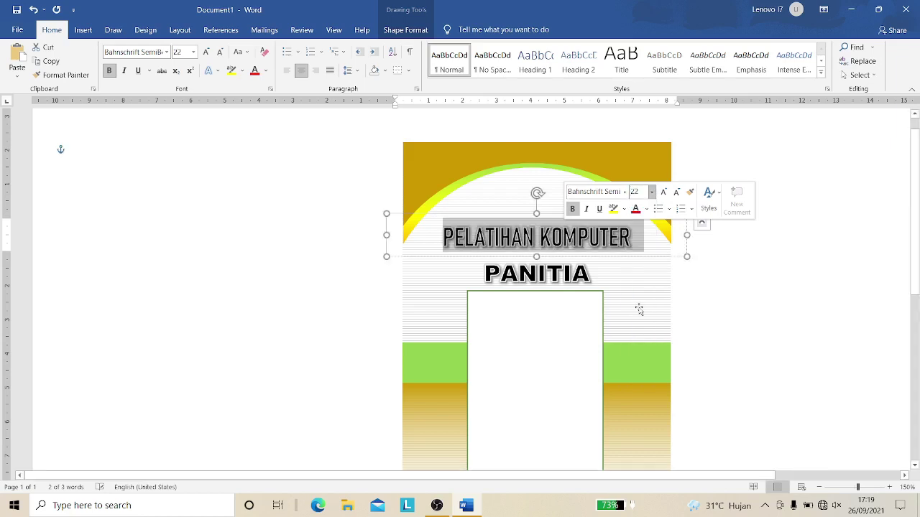
left_click(731, 291)
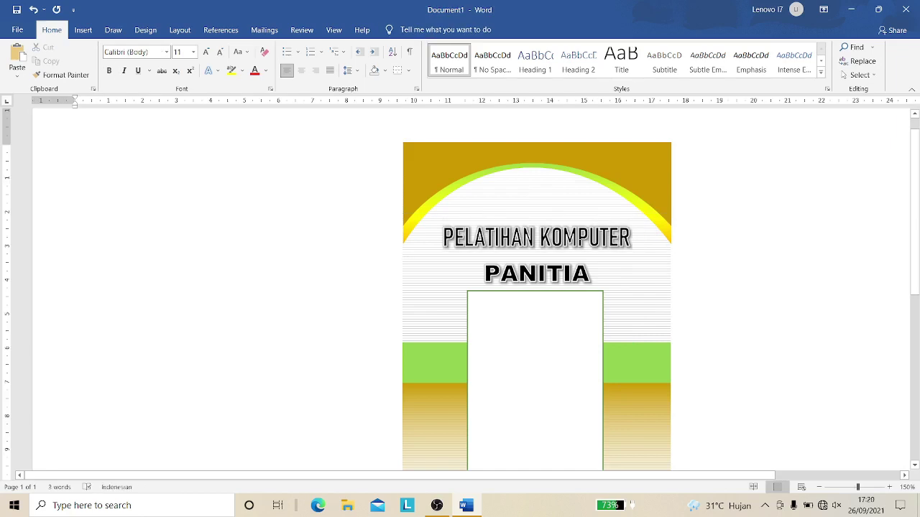
left_click(577, 238)
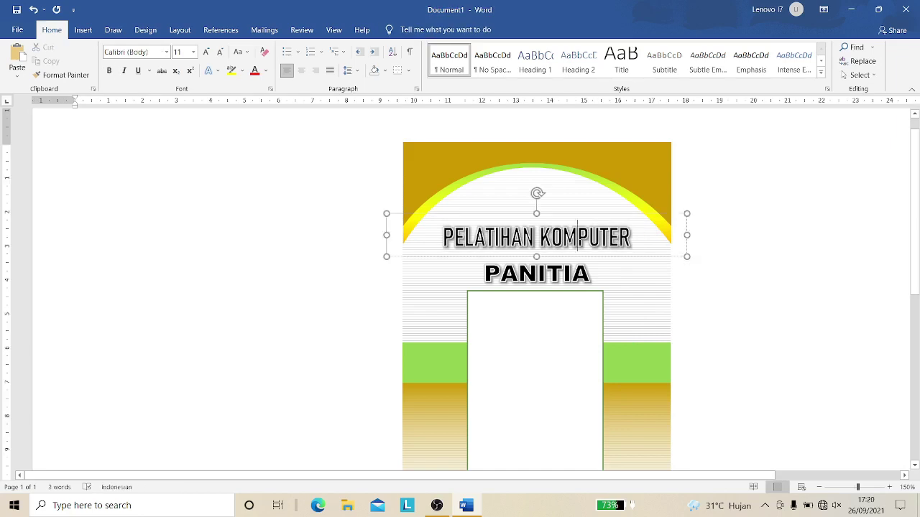
- Extend the title to PELATIHAN KOMPUTER UNTUK GURU and shrink its font two steps to fit one line
left_click(639, 236)
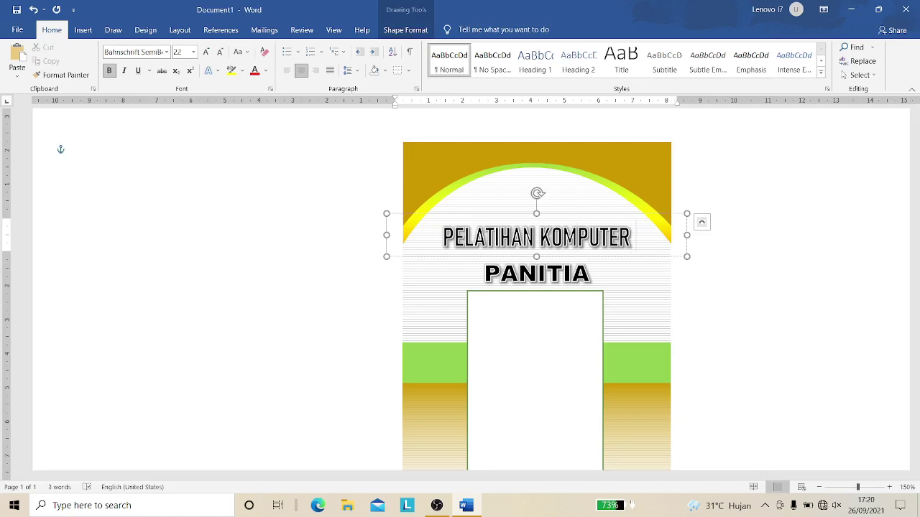
type(" UNTUK")
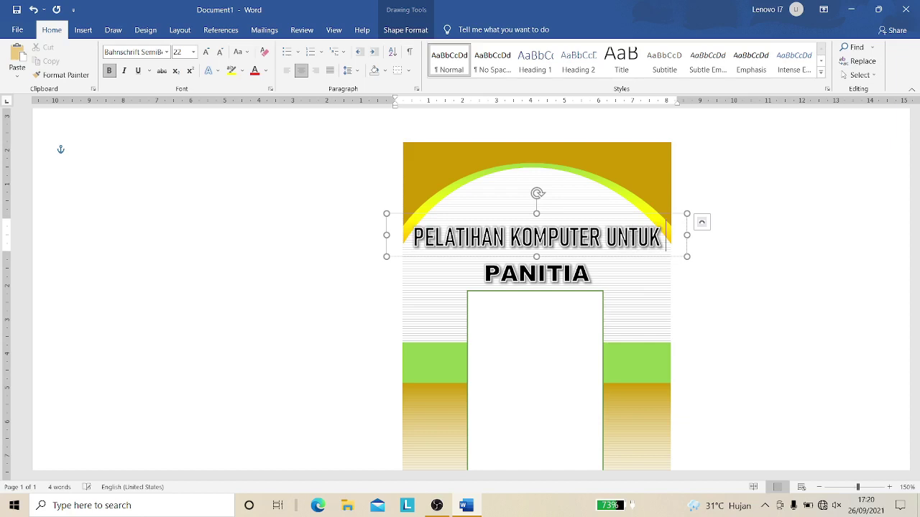
type(" GU")
key("ctrl+a")
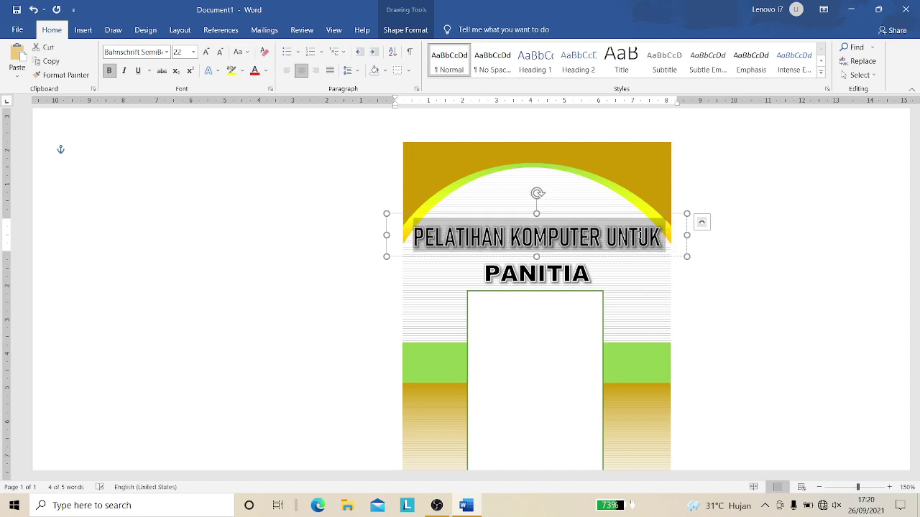
key("ctrl+bracketleft")
key("ctrl+bracketleft")
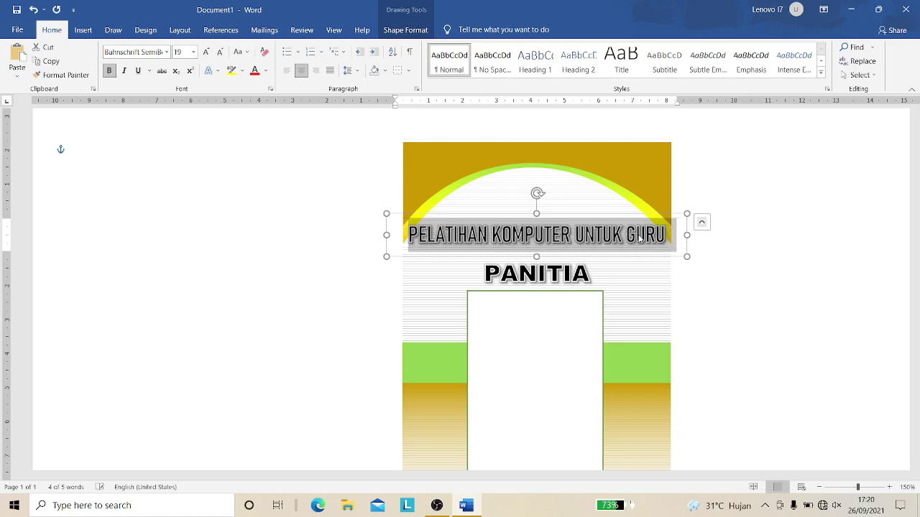
key("ctrl+bracketleft")
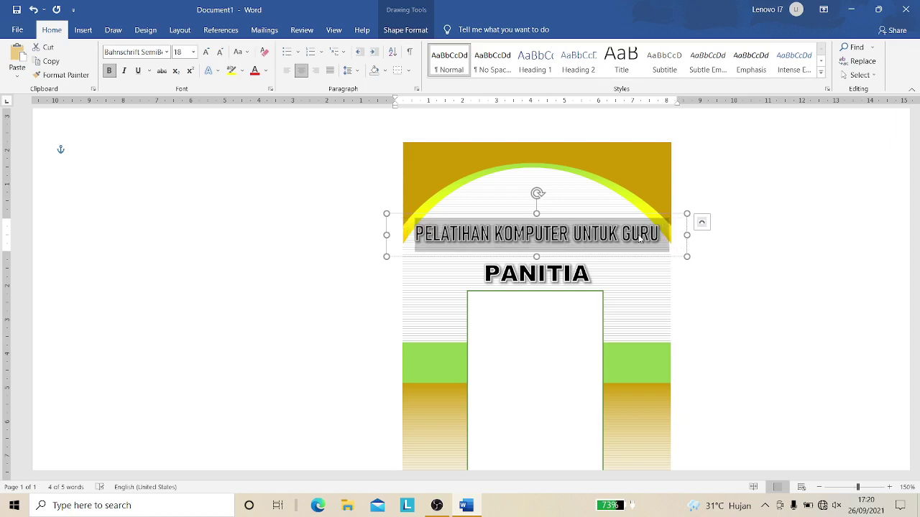
left_click(711, 280)
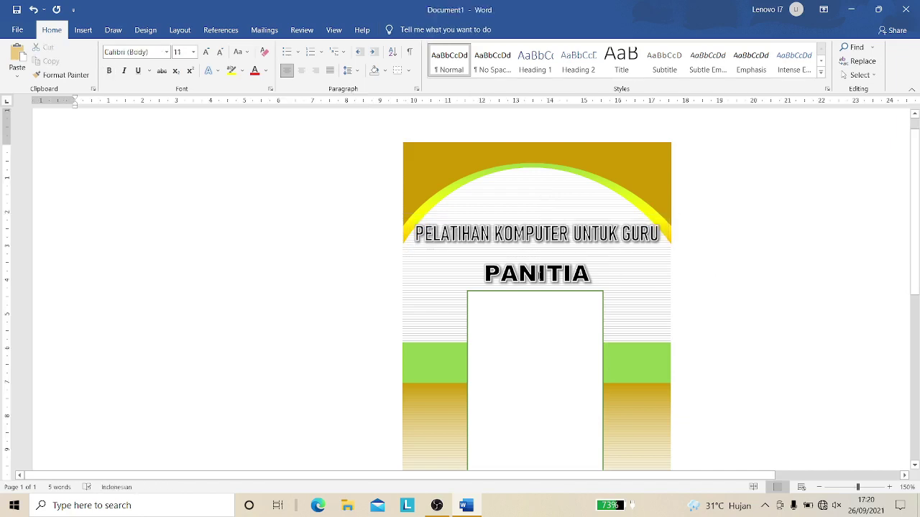
- Make the PANITIA box taller toward the title and enlarge the word PANITIA
left_click(539, 275)
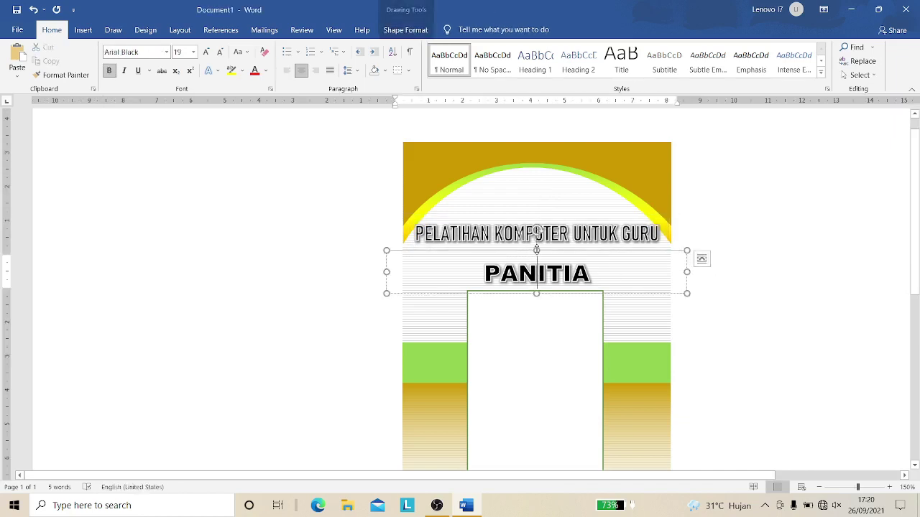
left_click_drag(536, 250, 537, 245)
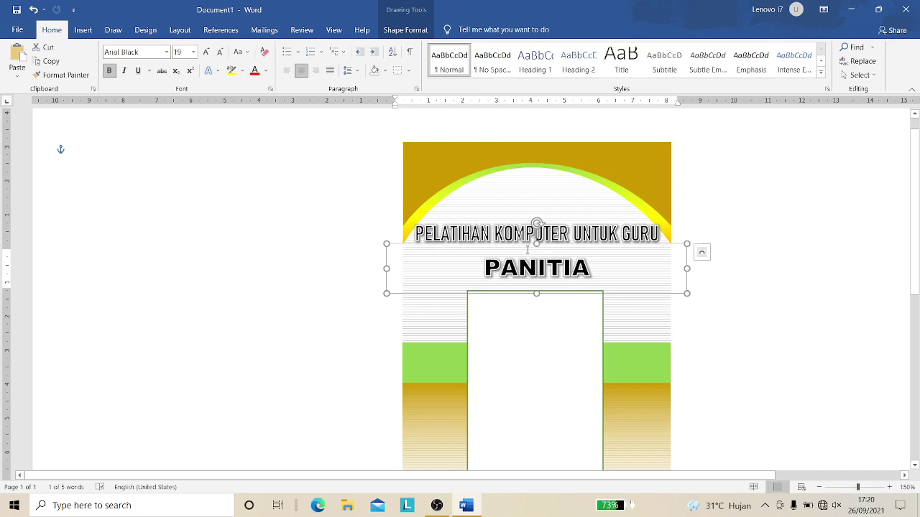
double_click(537, 268)
left_click(760, 330)
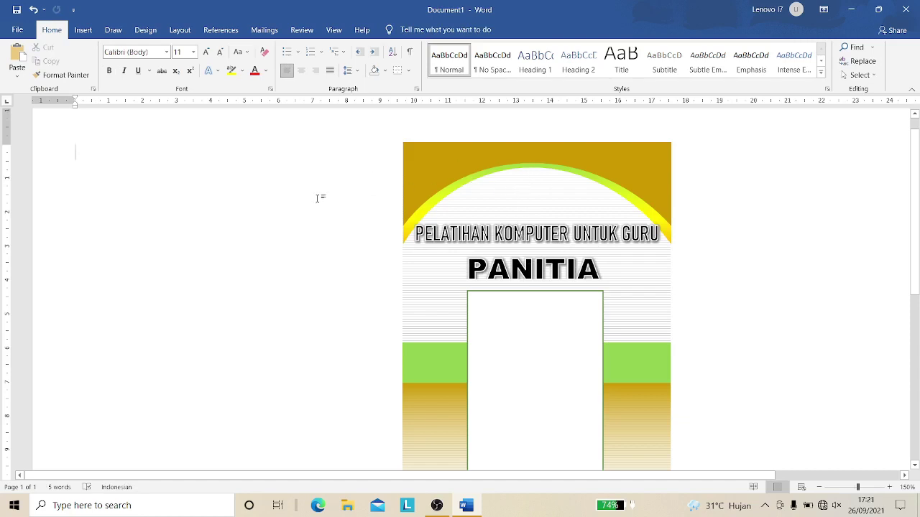
- Insert the logo-sma-removebg-preview picture from the Downloads folder
left_click(82, 31)
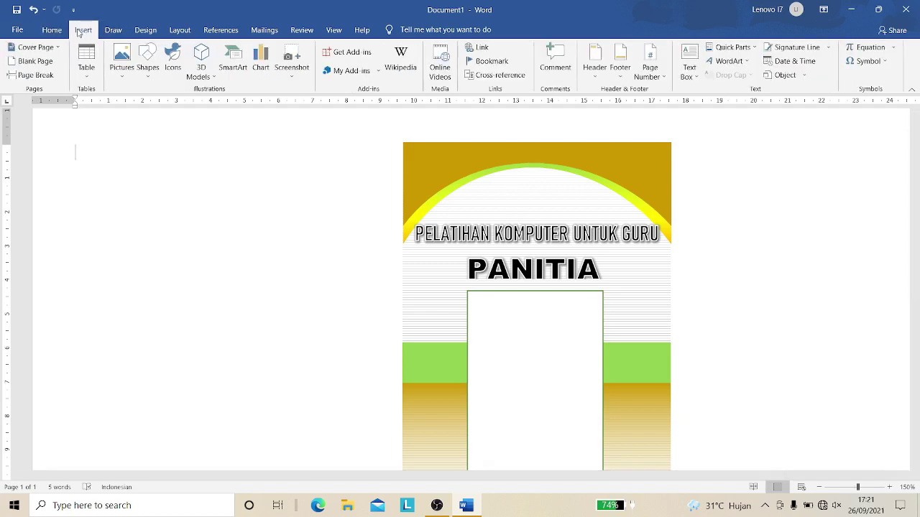
left_click(123, 72)
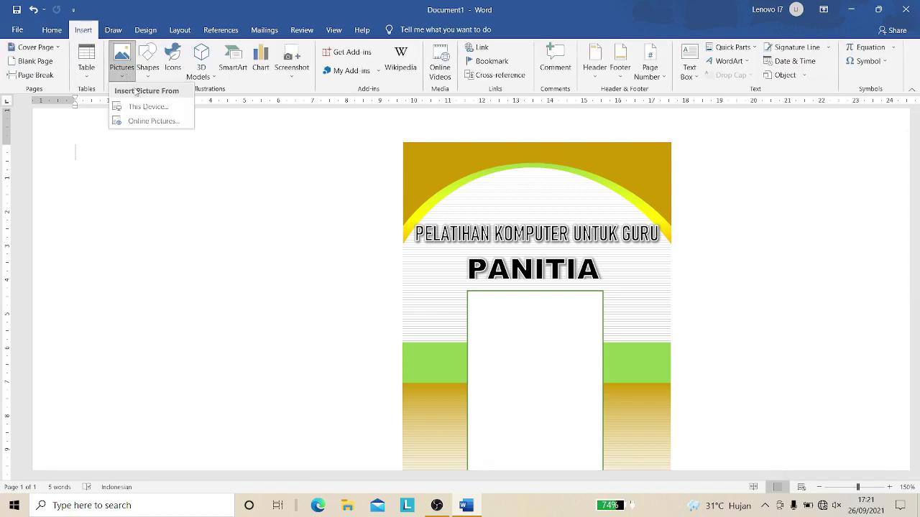
left_click(143, 106)
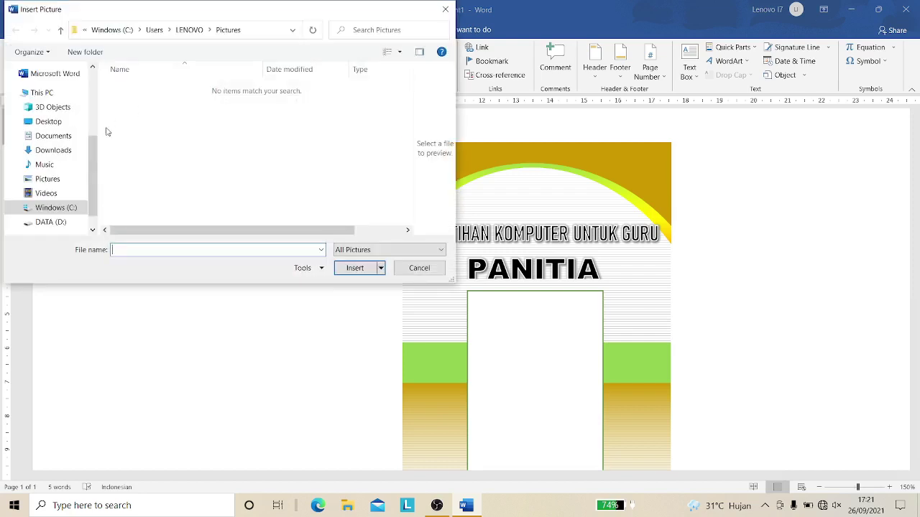
left_click(51, 179)
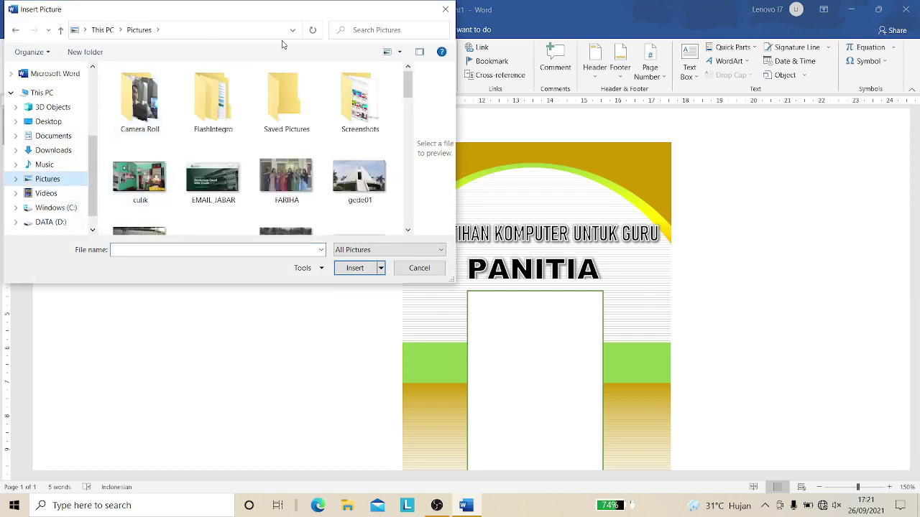
left_click(351, 29)
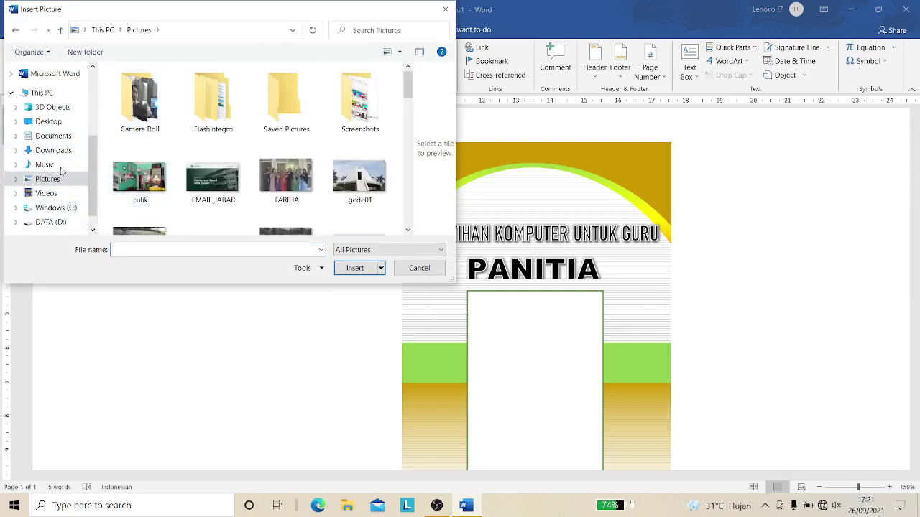
left_click(41, 93)
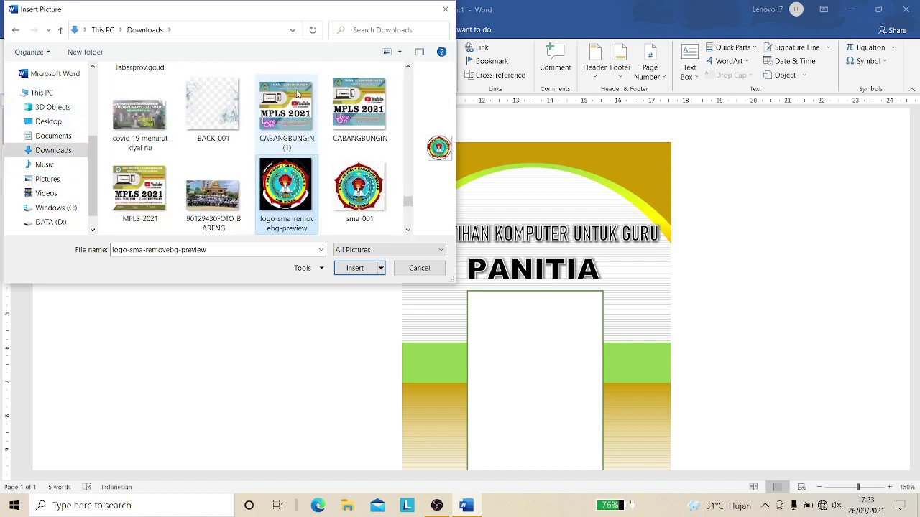
scroll(298, 93, "down", 1)
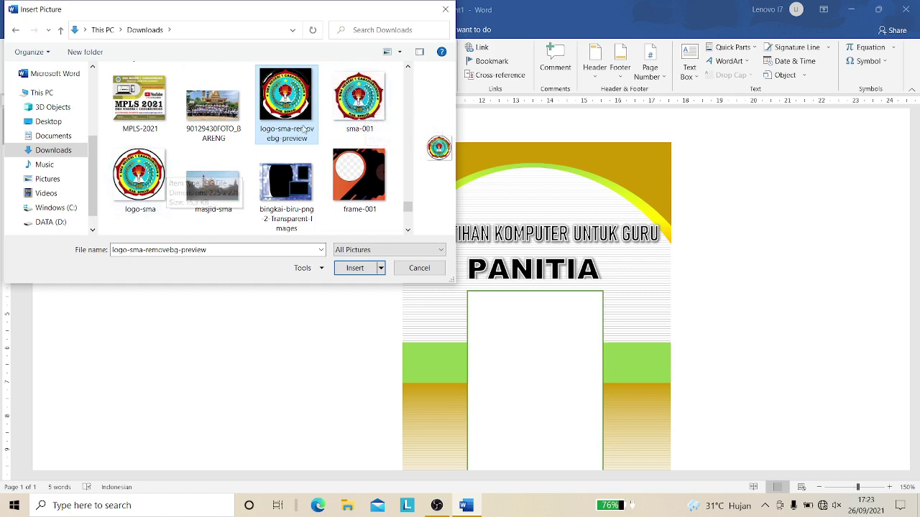
left_click(352, 268)
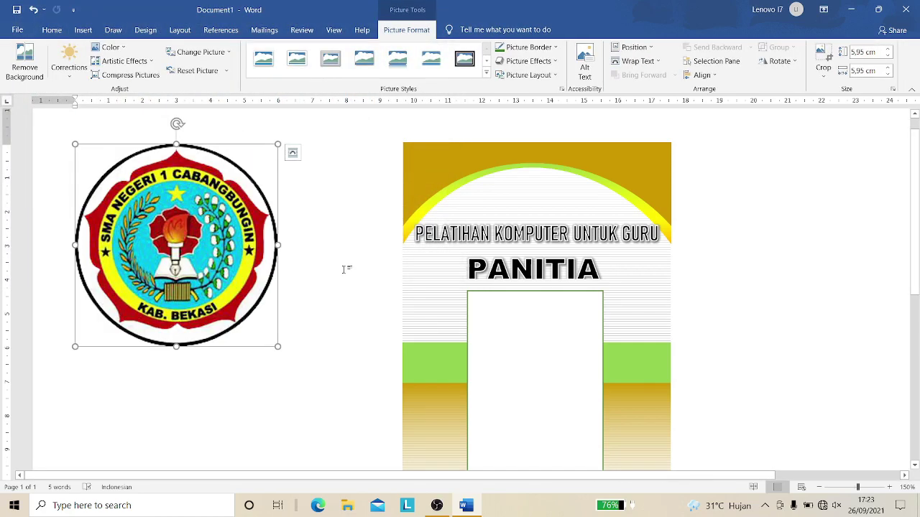
- Set the logo Behind Text, shrink it to about 1.47 cm and centre it above the title
left_click(293, 154)
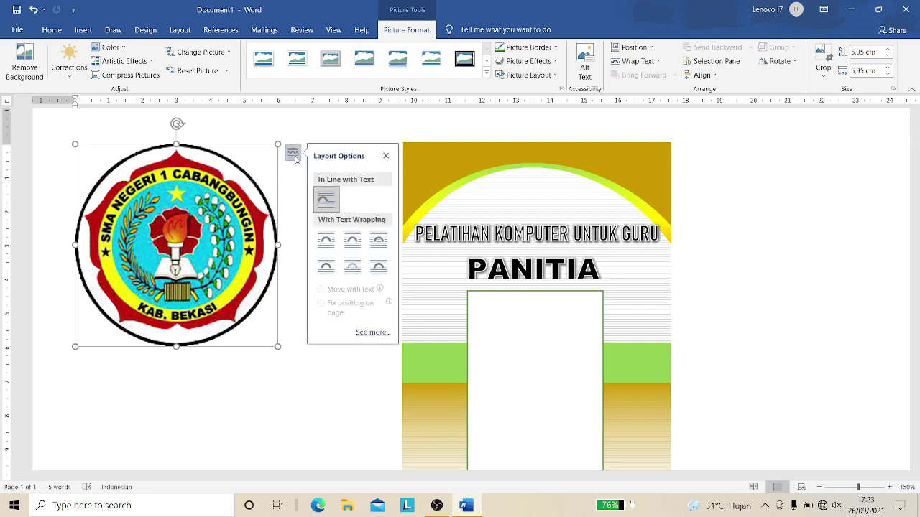
left_click(361, 276)
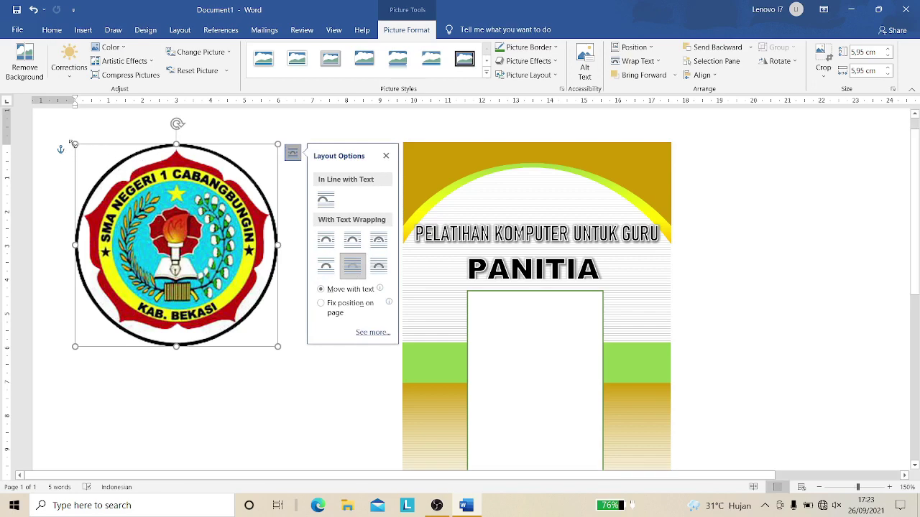
left_click_drag(74, 144, 233, 289)
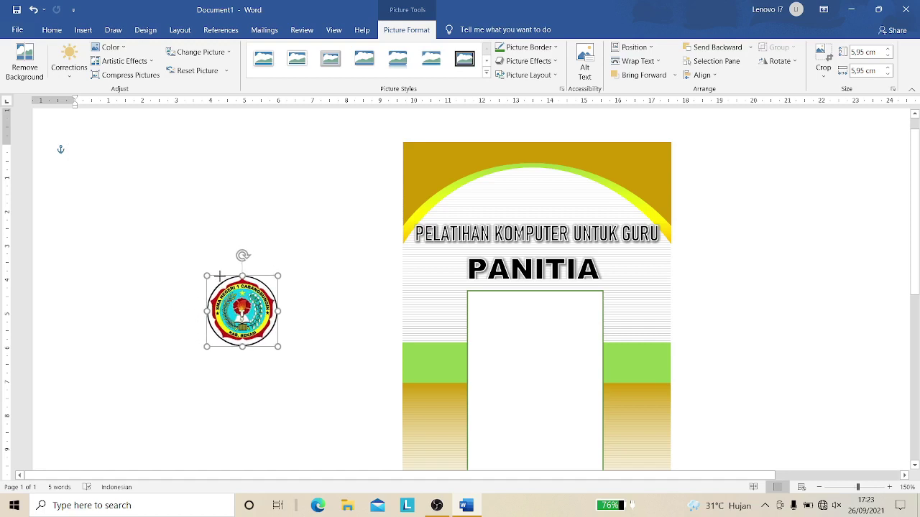
left_click_drag(234, 288, 234, 289)
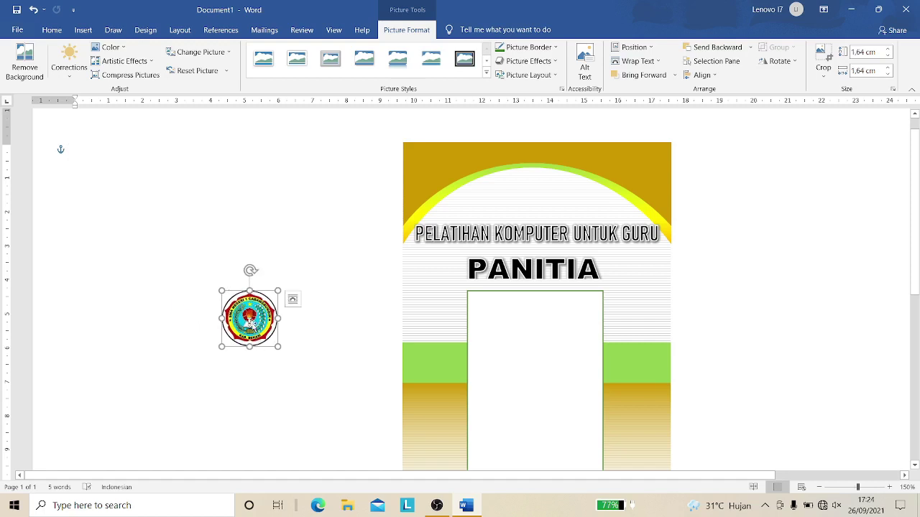
left_click_drag(249, 322, 532, 205)
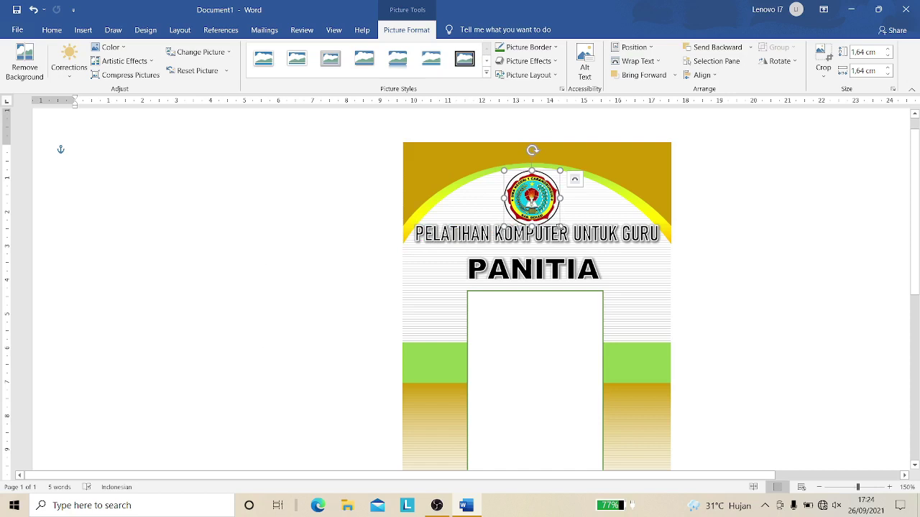
left_click_drag(559, 226, 554, 217)
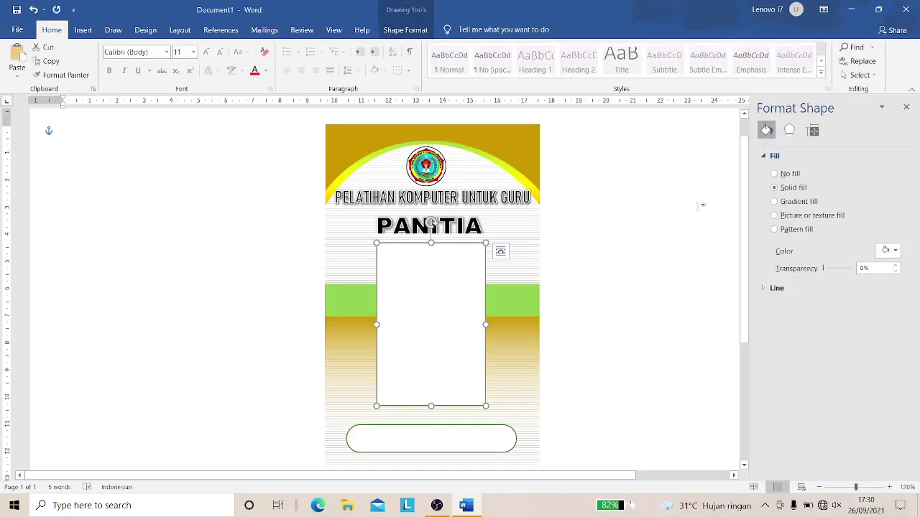
- Picture-fill the photo frame with the red-background portrait from DATA (D:) > VIDEO_KREATIF_KU > pas foto
left_click(785, 217)
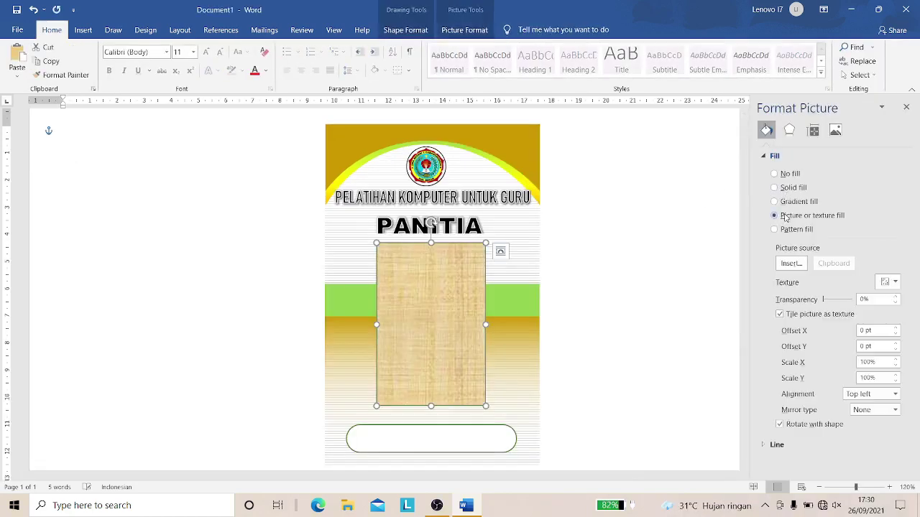
left_click(791, 263)
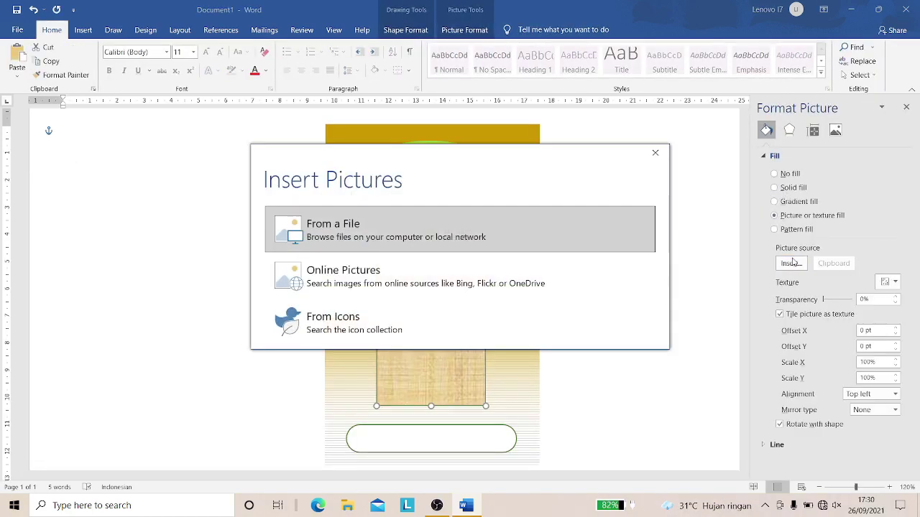
left_click(369, 228)
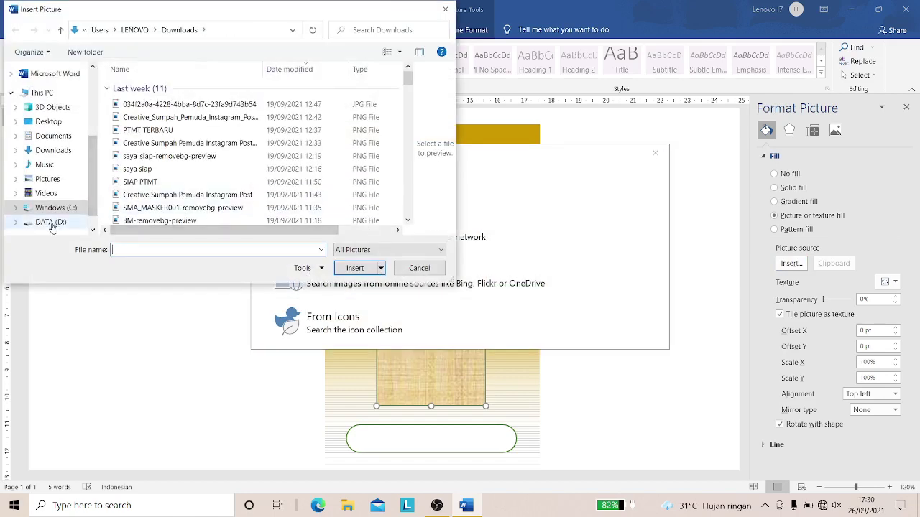
left_click(50, 223)
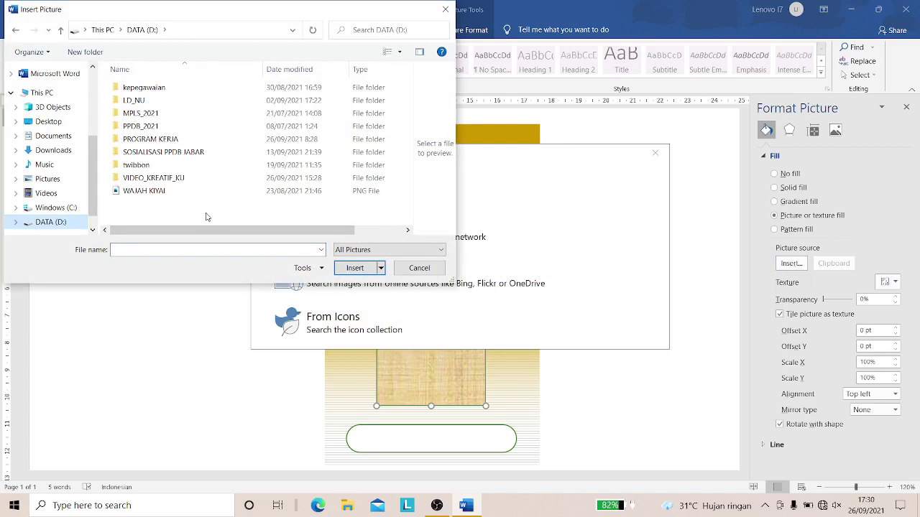
double_click(209, 179)
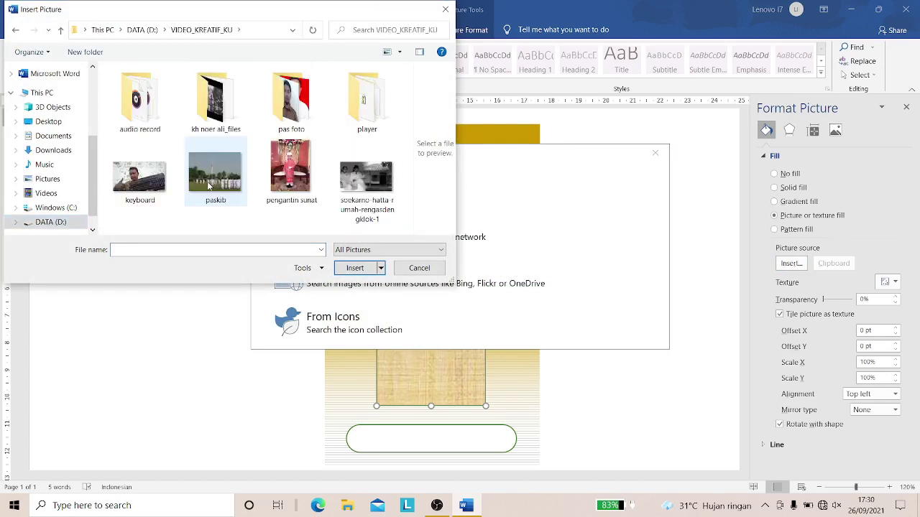
double_click(282, 99)
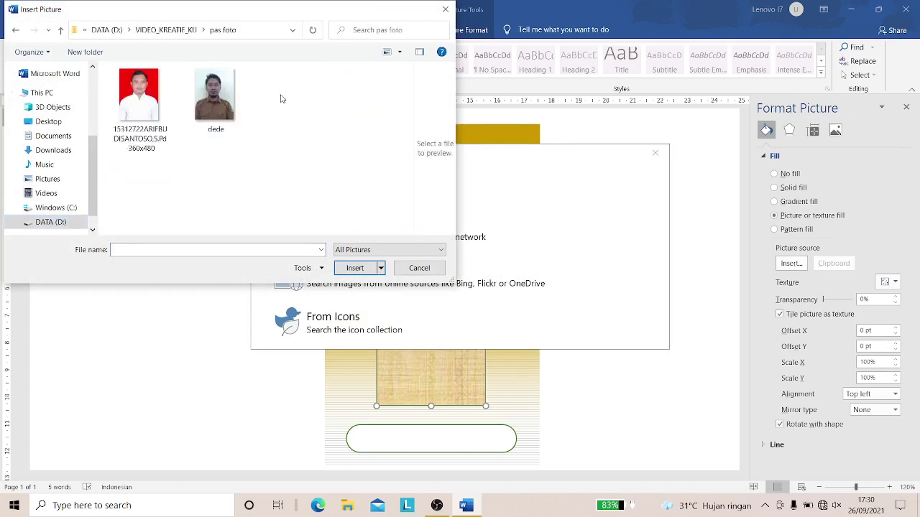
left_click(140, 100)
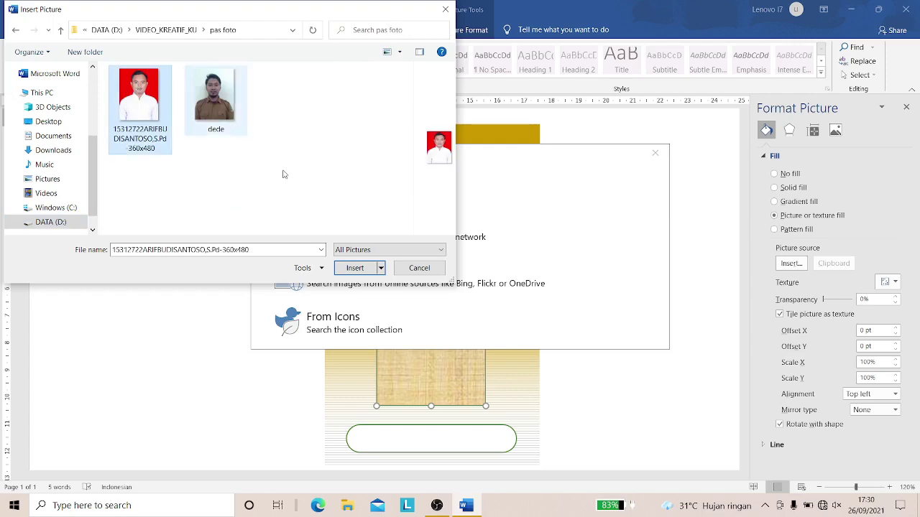
left_click(355, 268)
left_click(355, 268)
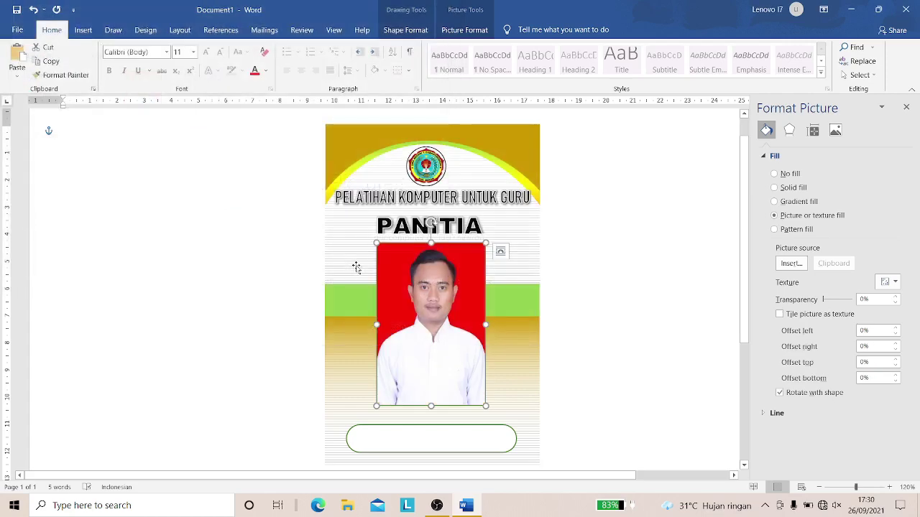
left_click(581, 313)
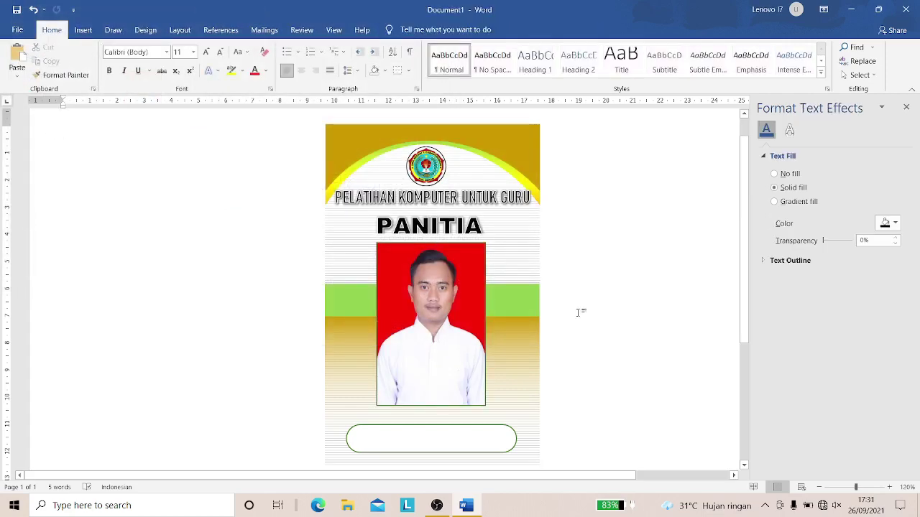
- Select all the card's objects together and Ctrl-drag two copies, one to the right and one to the left
left_click(906, 107)
scroll(752, 174, "down", 4, "ctrl")
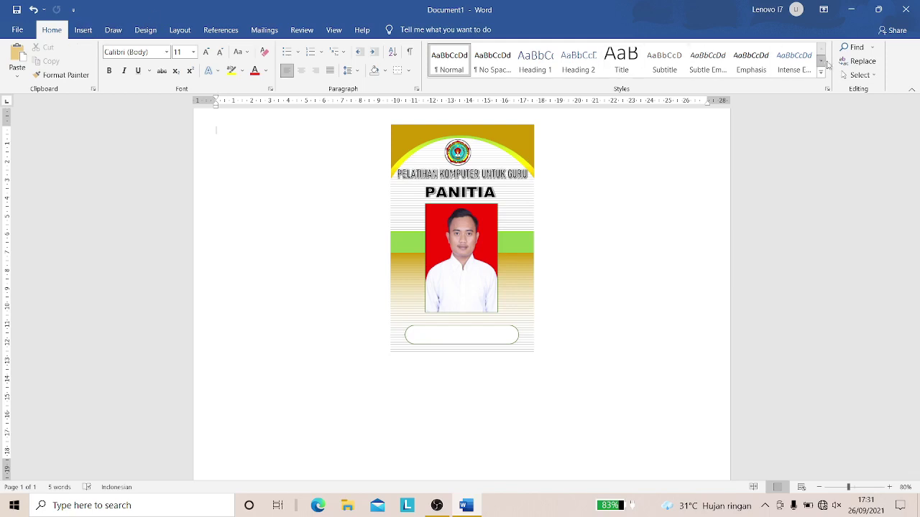
left_click(846, 75)
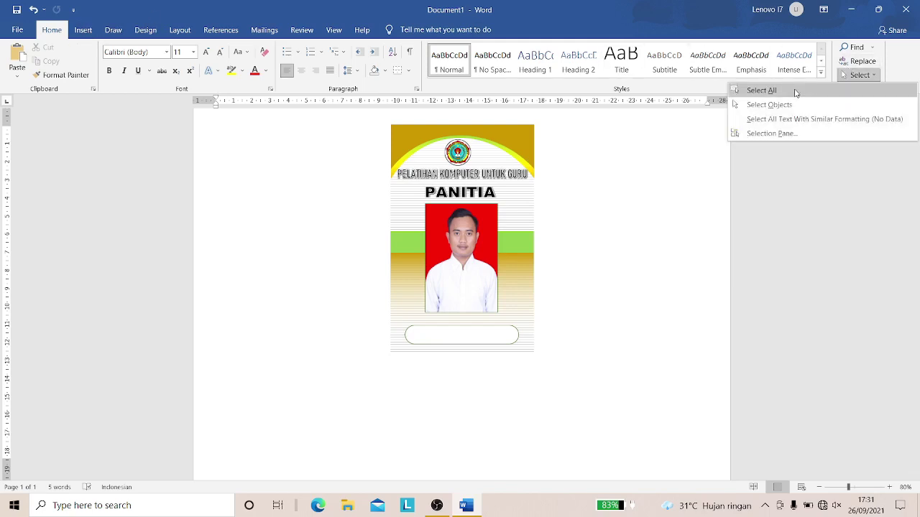
left_click(771, 106)
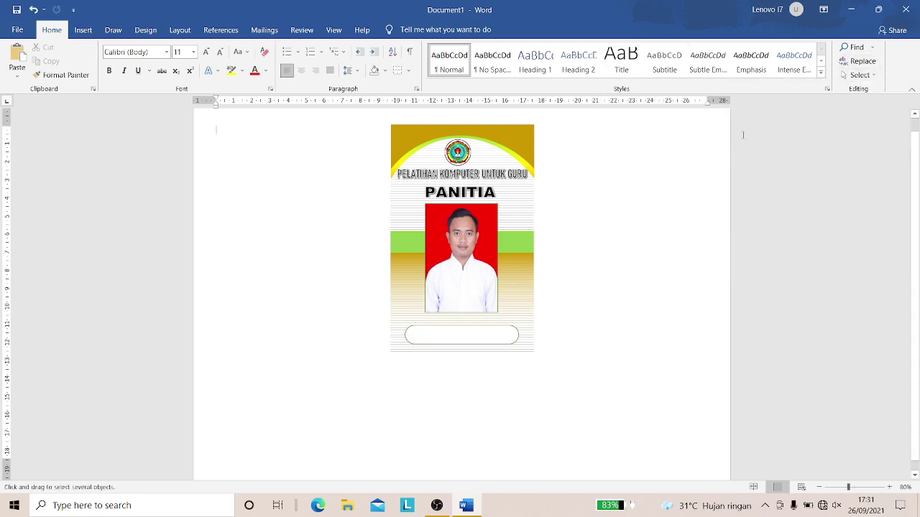
left_click_drag(583, 397, 331, 126)
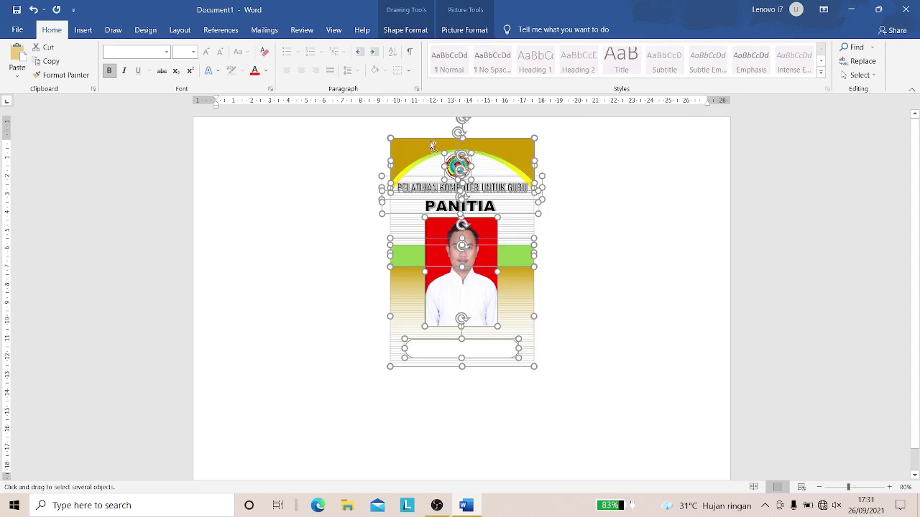
left_click_drag(432, 145, 594, 142, "ctrl")
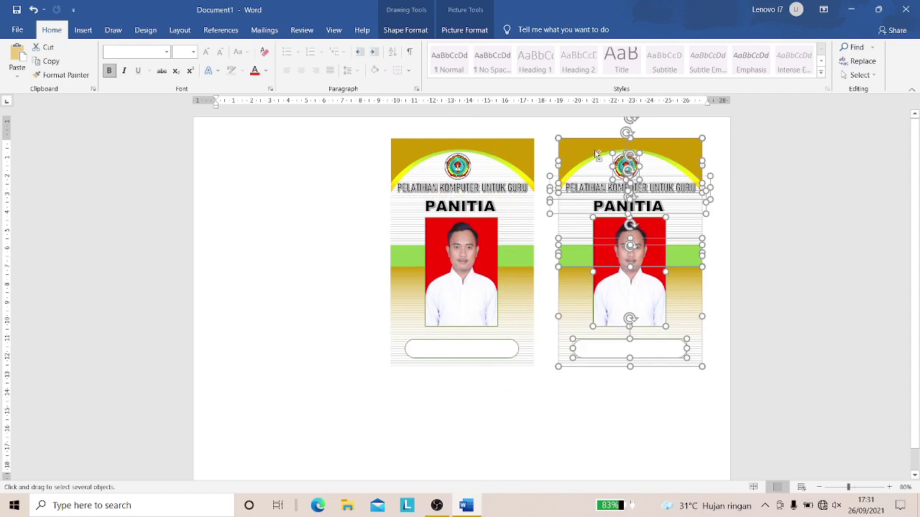
mouse_move(591, 150)
left_mouse_down("ctrl")
mouse_move(388, 163)
mouse_move(270, 149)
left_mouse_up("ctrl")
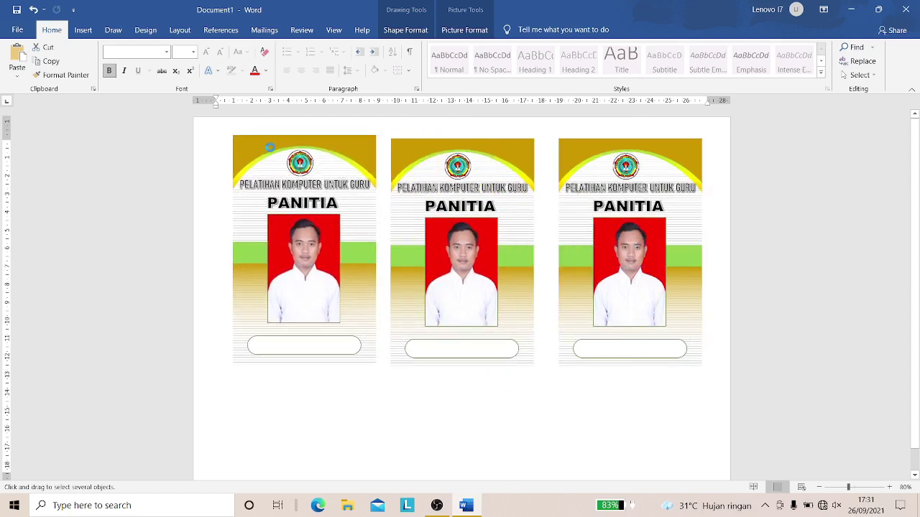